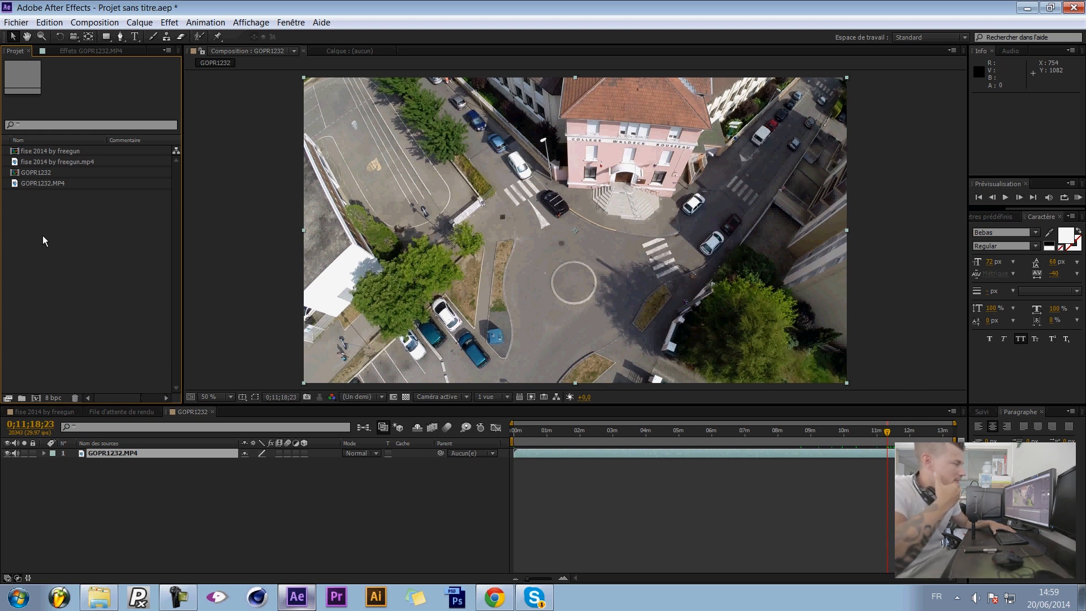
{"action": "left_click", "coordinate": [124, 543]}
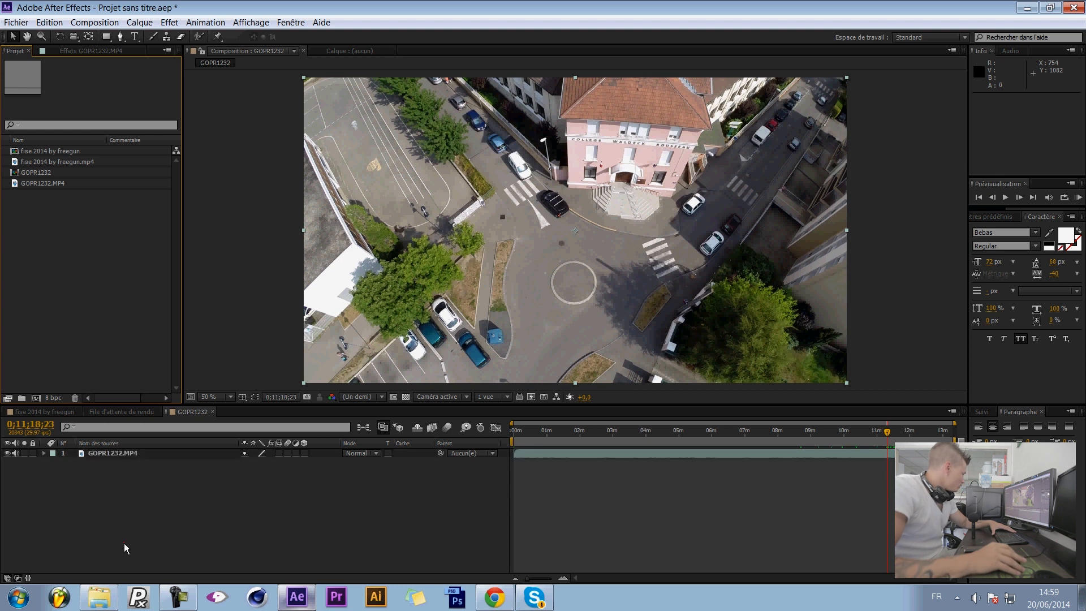
{"action": "left_click", "coordinate": [150, 453]}
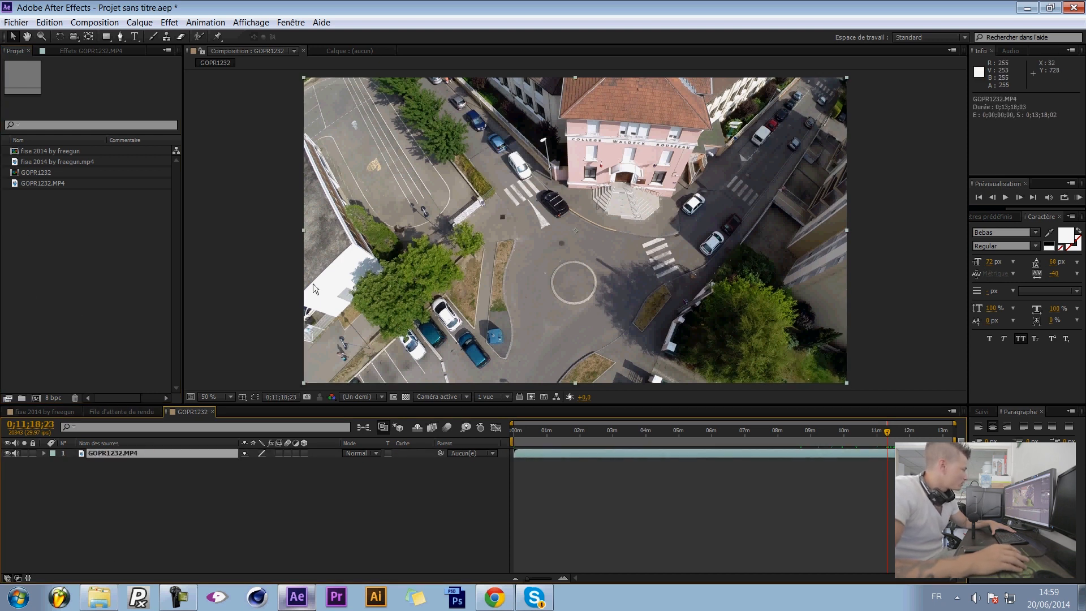
{"action": "left_click", "coordinate": [40, 260]}
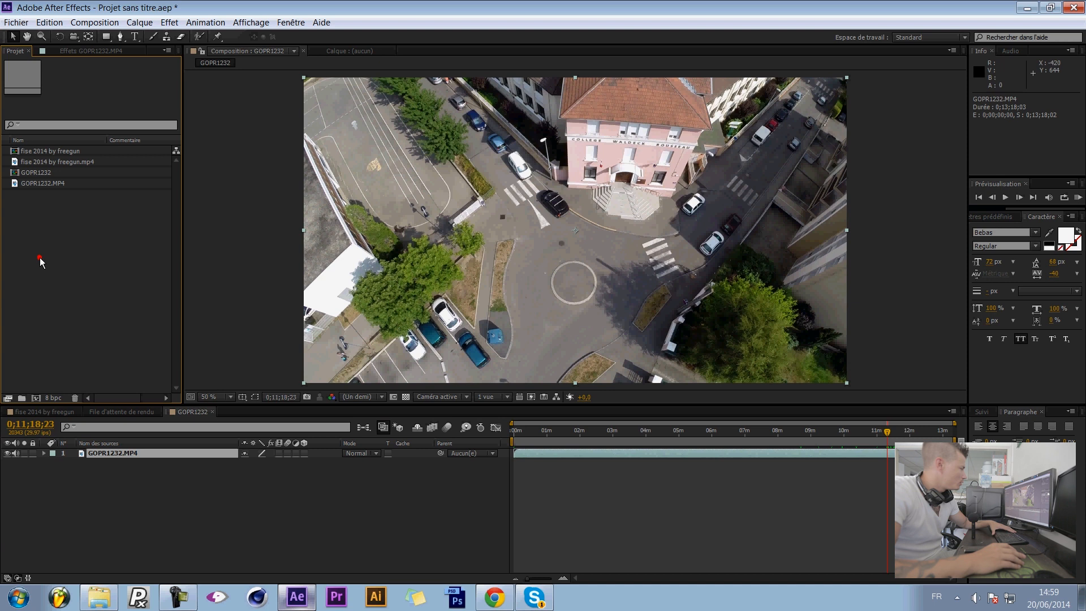
{"action": "left_click", "coordinate": [157, 480]}
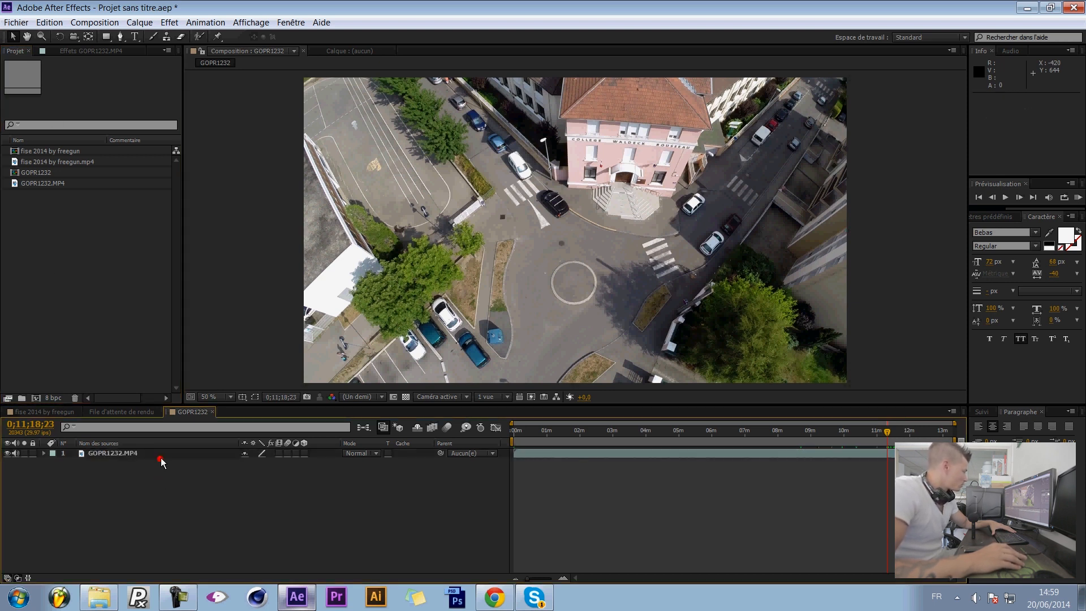
{"action": "left_click", "coordinate": [163, 456]}
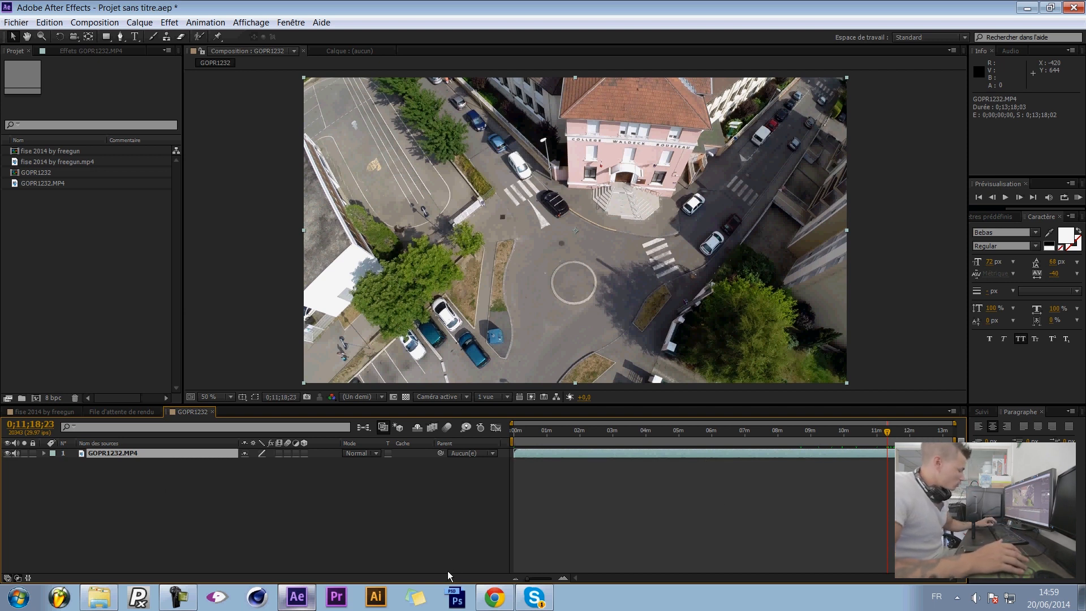
- Trim the beginning of the GOPR1232.MP4 clip so it starts at the composition start, and shorten its end to about 20 seconds
{"action": "mouse_move", "coordinate": [514, 454]}
{"action": "left_mouse_down"}
{"action": "mouse_move", "coordinate": [888, 472]}
{"action": "mouse_move", "coordinate": [529, 458]}
{"action": "left_mouse_up"}
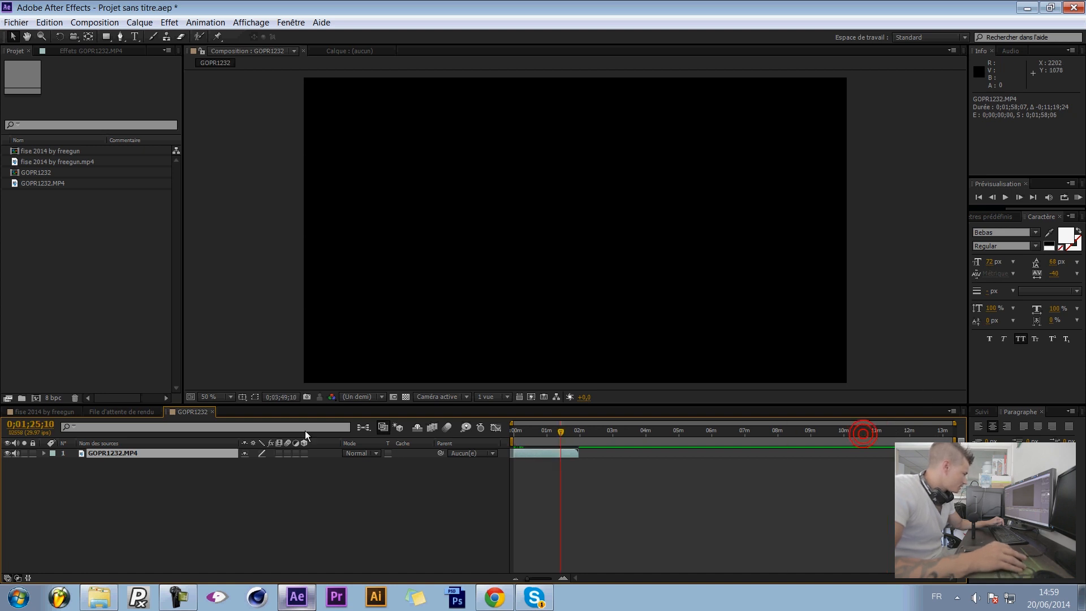
{"action": "key", "text": "Home"}
{"action": "left_click", "coordinate": [362, 396]}
{"action": "left_click", "coordinate": [514, 431]}
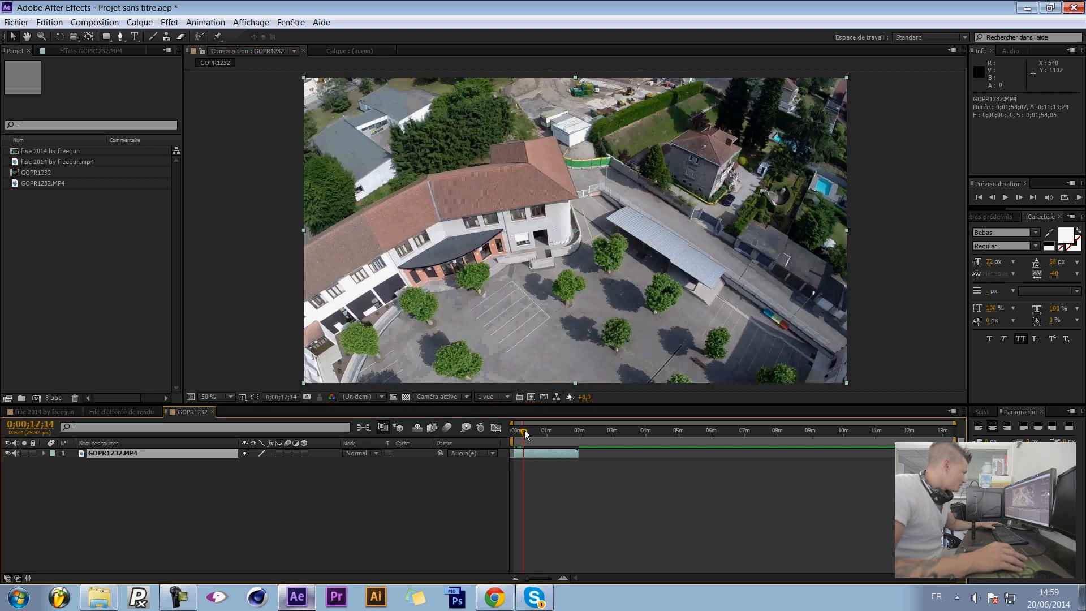
{"action": "left_click_drag", "start_coordinate": [576, 453], "coordinate": [524, 454]}
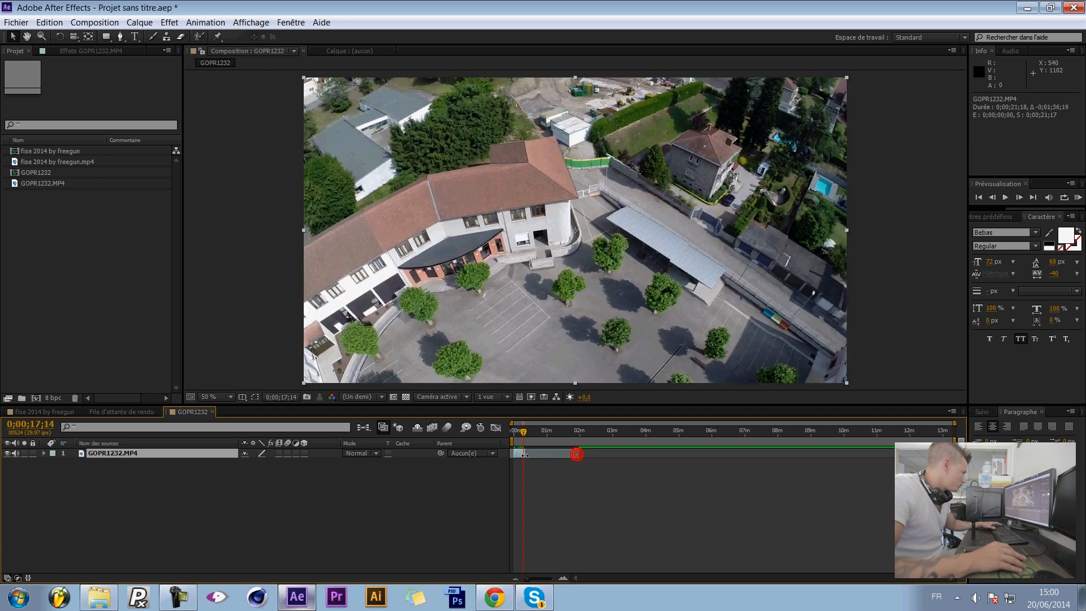
- Play the trimmed clip from the start of the composition to review it
{"action": "left_click_drag", "start_coordinate": [529, 578], "coordinate": [547, 578]}
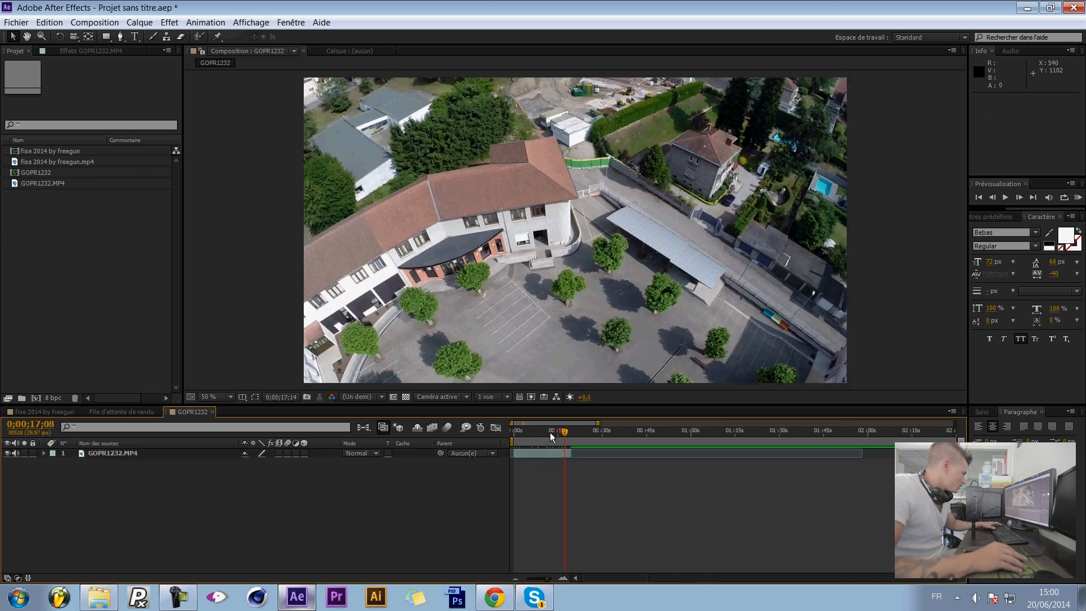
{"action": "key", "text": "Home"}
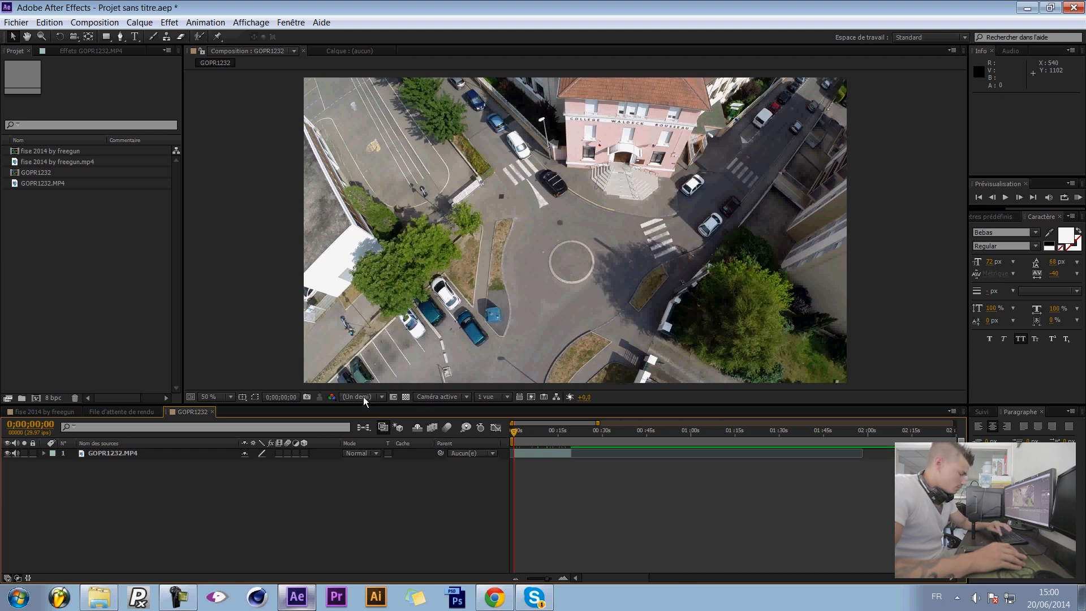
{"action": "key", "text": "space"}
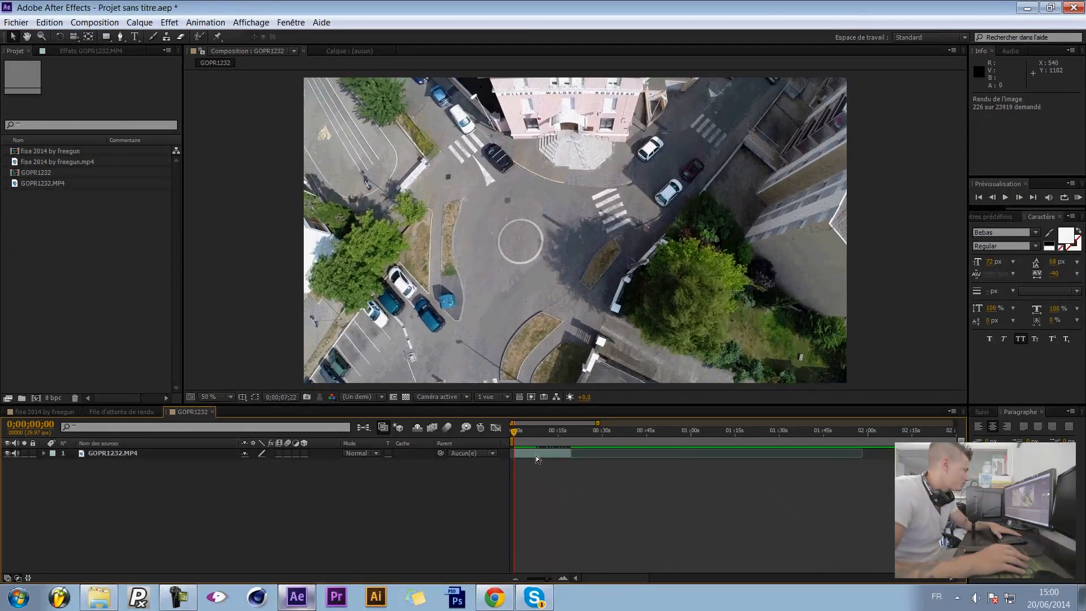
{"action": "key", "text": "space"}
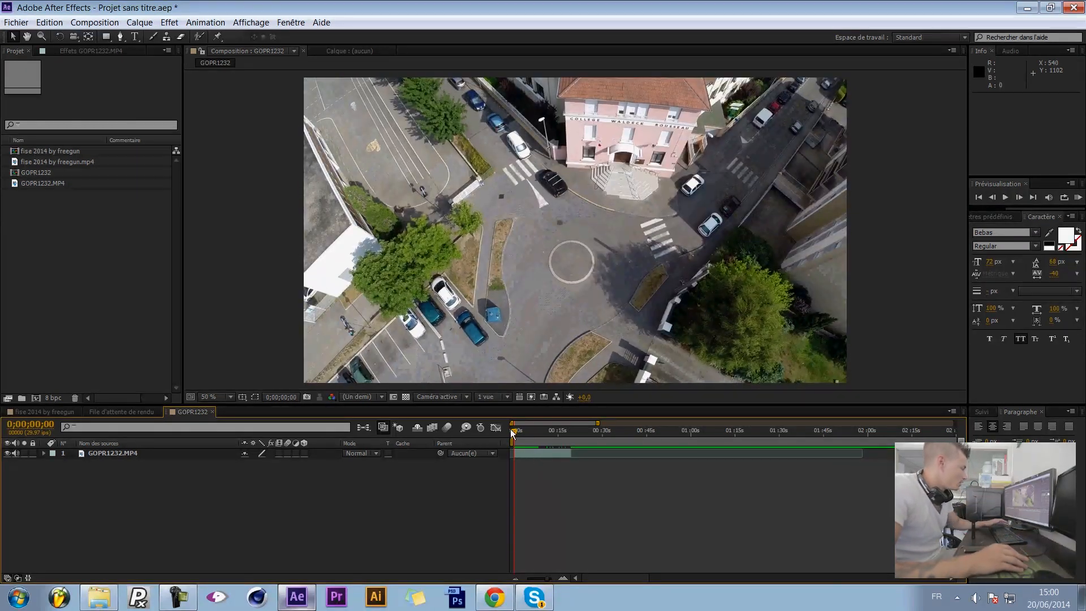
- Mute the GOPR1232.MP4 layer's audio and keep its video visible
{"action": "left_click", "coordinate": [8, 453]}
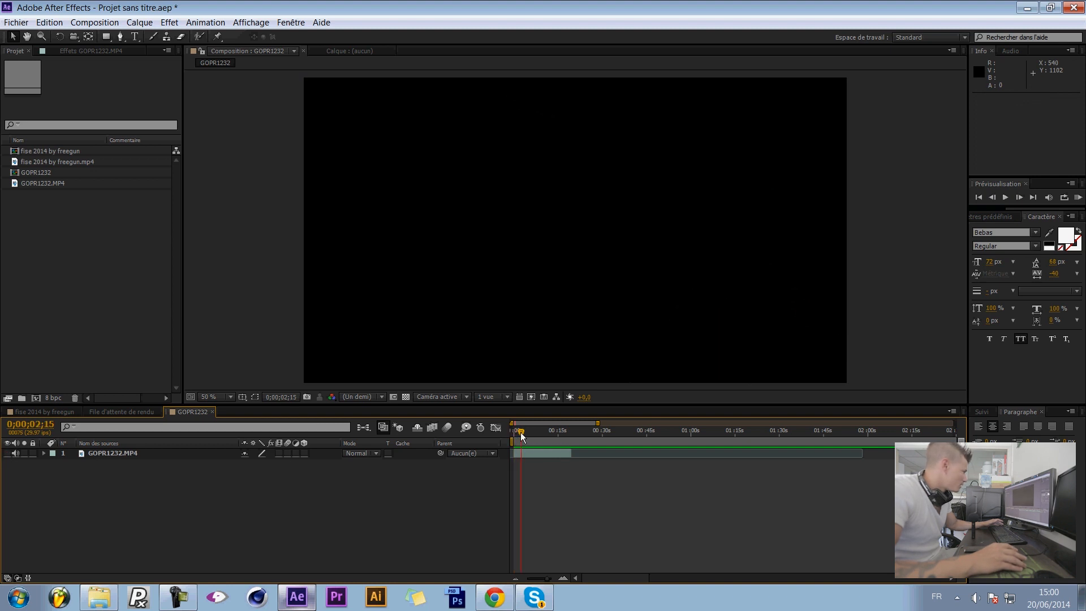
{"action": "left_click", "coordinate": [8, 453]}
{"action": "left_click", "coordinate": [15, 453]}
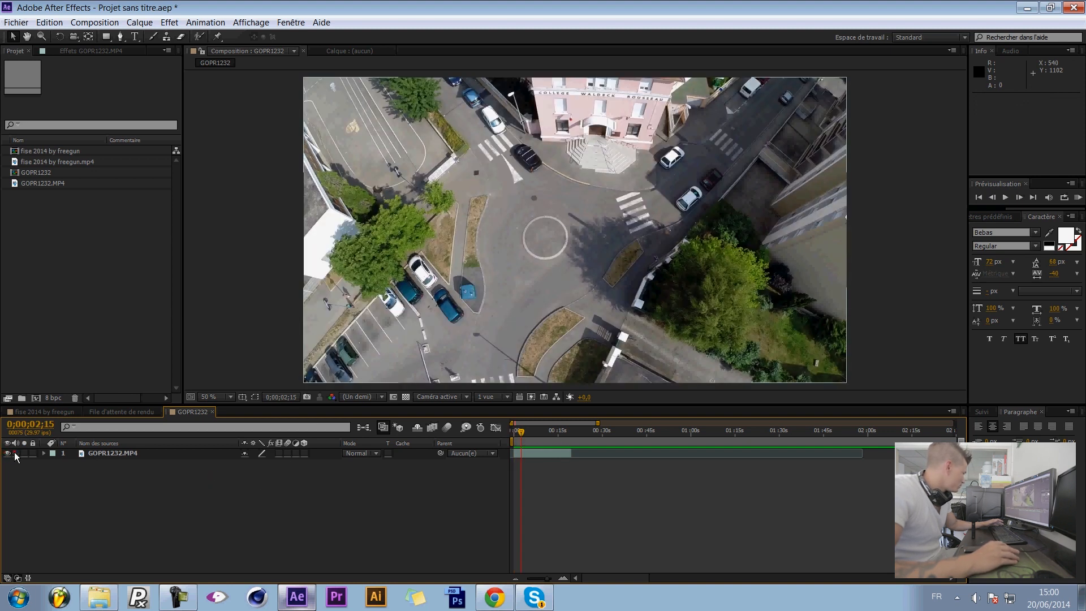
- Cut about 8 seconds off the clip's beginning, shift it back to the composition start and preview it
{"action": "left_click_drag", "start_coordinate": [532, 430], "coordinate": [520, 453]}
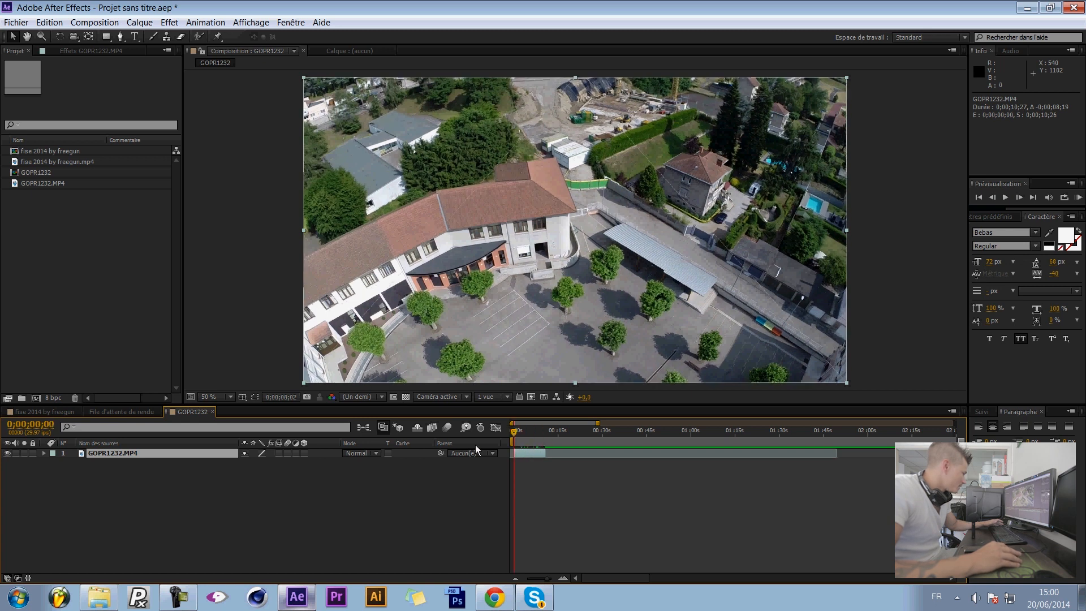
{"action": "key", "text": "Home"}
{"action": "key", "text": "KP_0"}
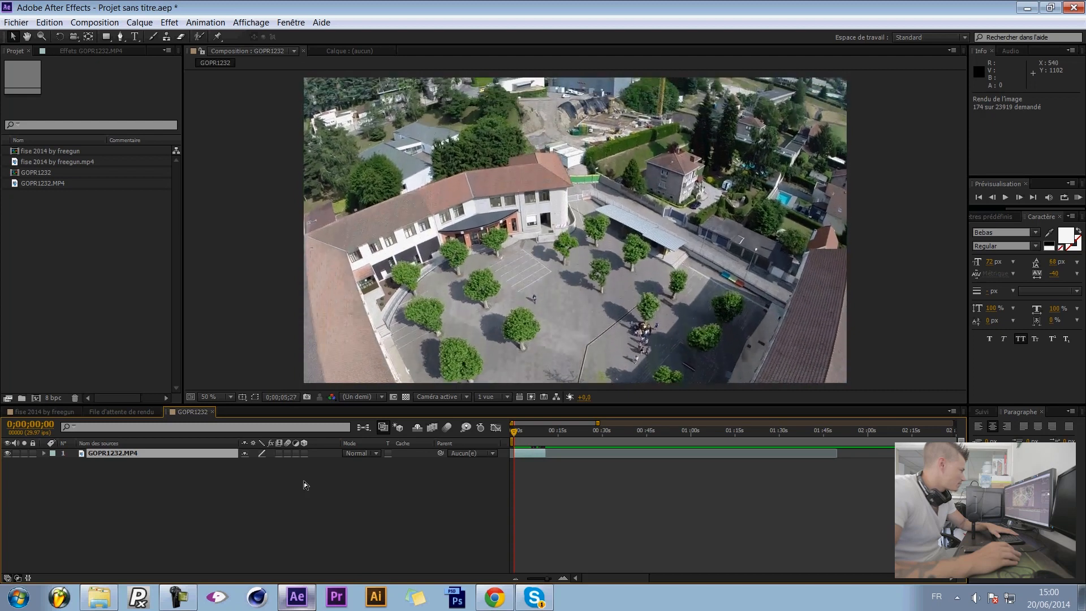
{"action": "left_click", "coordinate": [549, 452]}
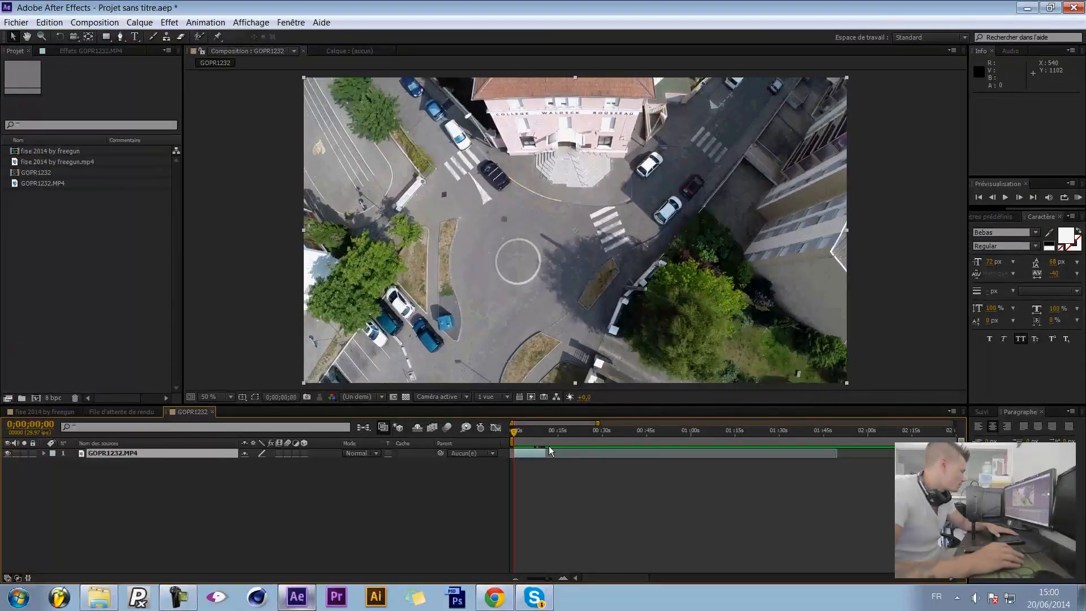
- Trim the end of the GOPR1232.MP4 clip to 0;00;06;25 and check a frame within it
{"action": "left_click", "coordinate": [533, 429]}
{"action": "left_click_drag", "start_coordinate": [544, 453], "coordinate": [535, 456]}
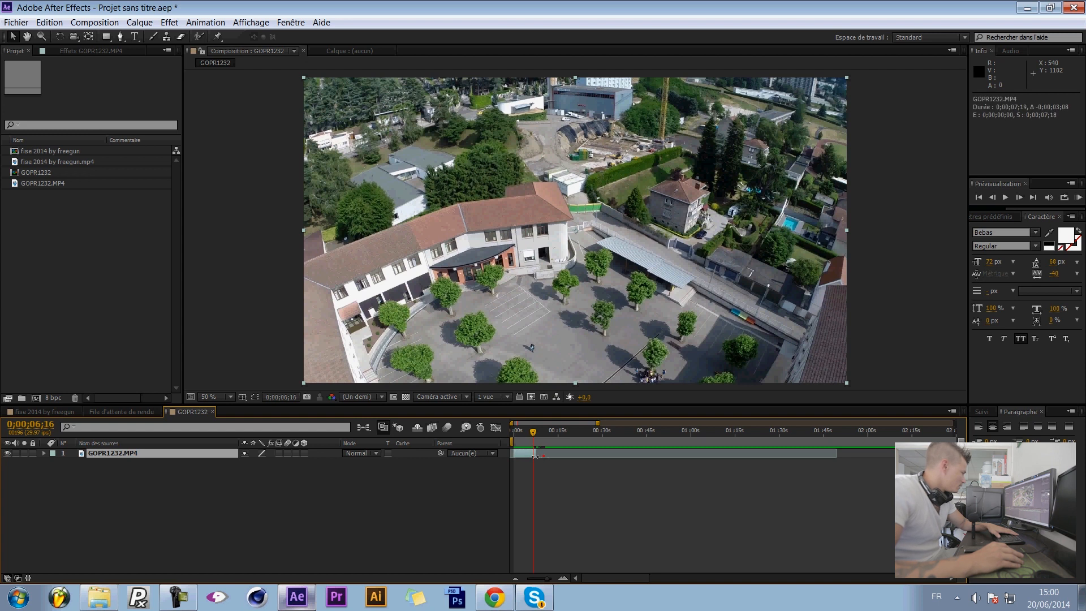
{"action": "left_click", "coordinate": [421, 485]}
{"action": "left_click", "coordinate": [131, 454]}
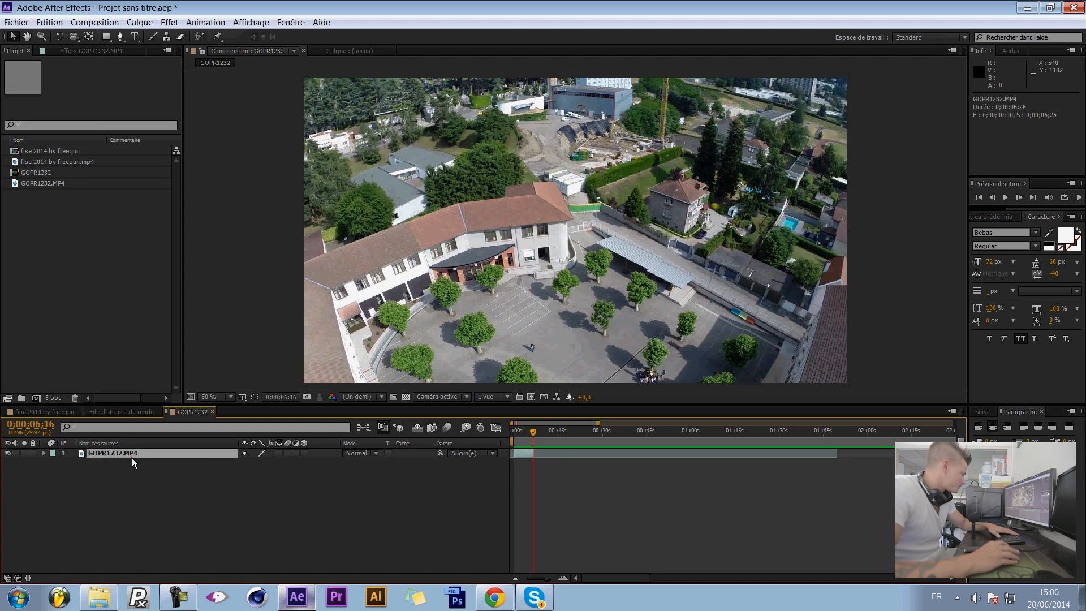
{"action": "left_click", "coordinate": [521, 436]}
{"action": "left_click_drag", "start_coordinate": [520, 436], "coordinate": [526, 436]}
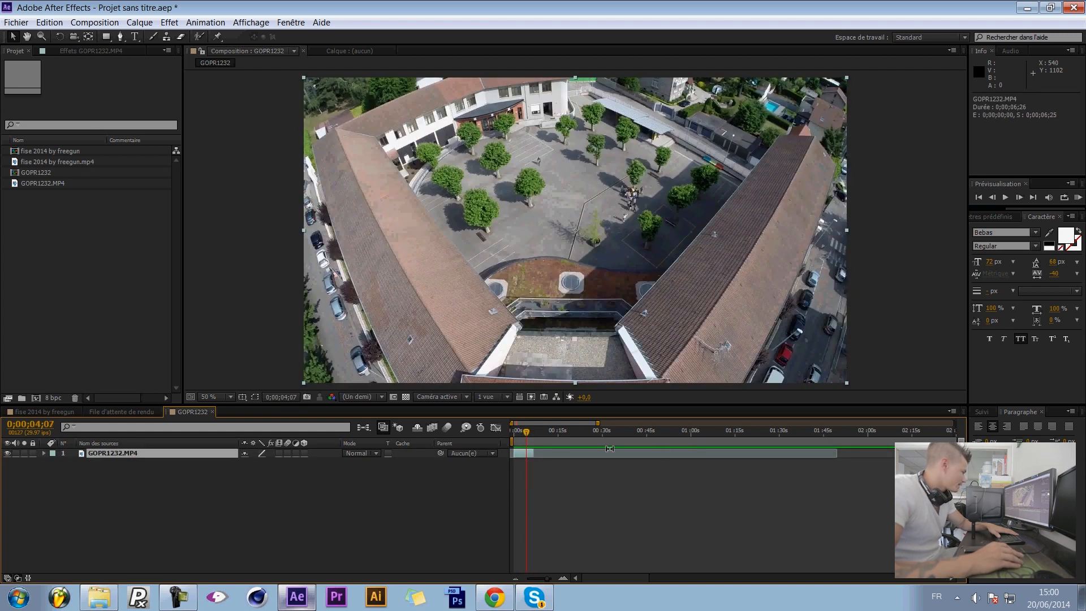
- Shorten the composition's work area so it ends at about 6 seconds, near the end of the clip
{"action": "left_click_drag", "start_coordinate": [546, 579], "coordinate": [509, 576]}
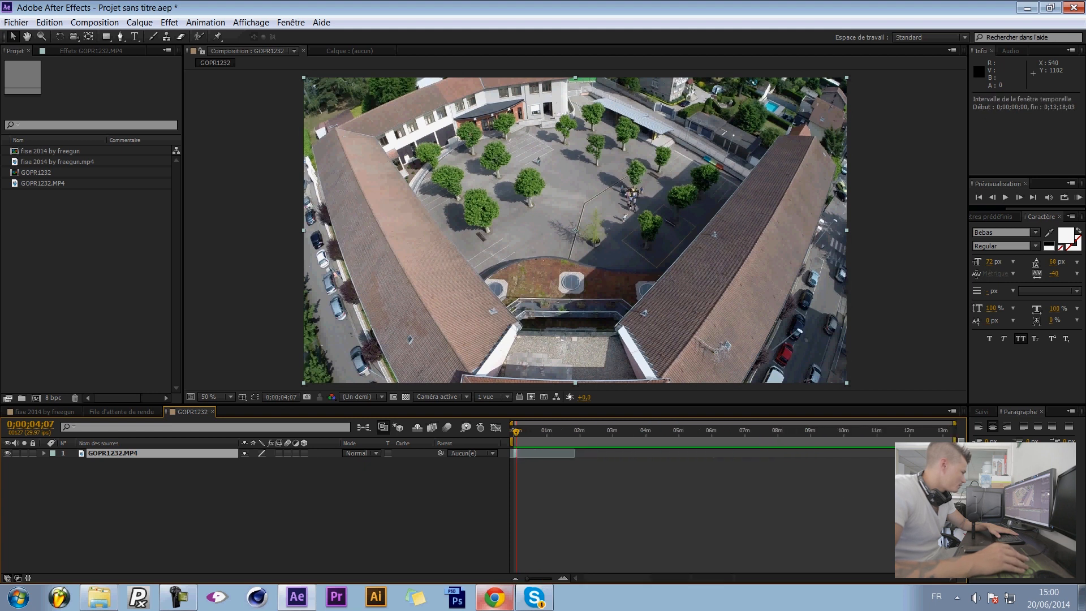
{"action": "left_click_drag", "start_coordinate": [955, 437], "coordinate": [519, 442]}
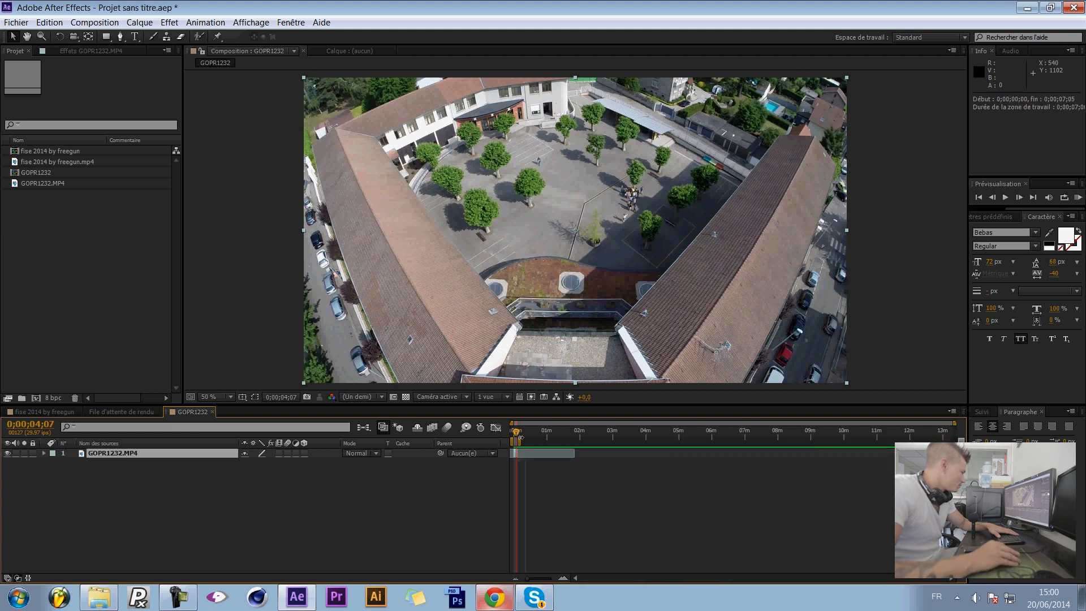
{"action": "left_click_drag", "start_coordinate": [531, 579], "coordinate": [547, 579]}
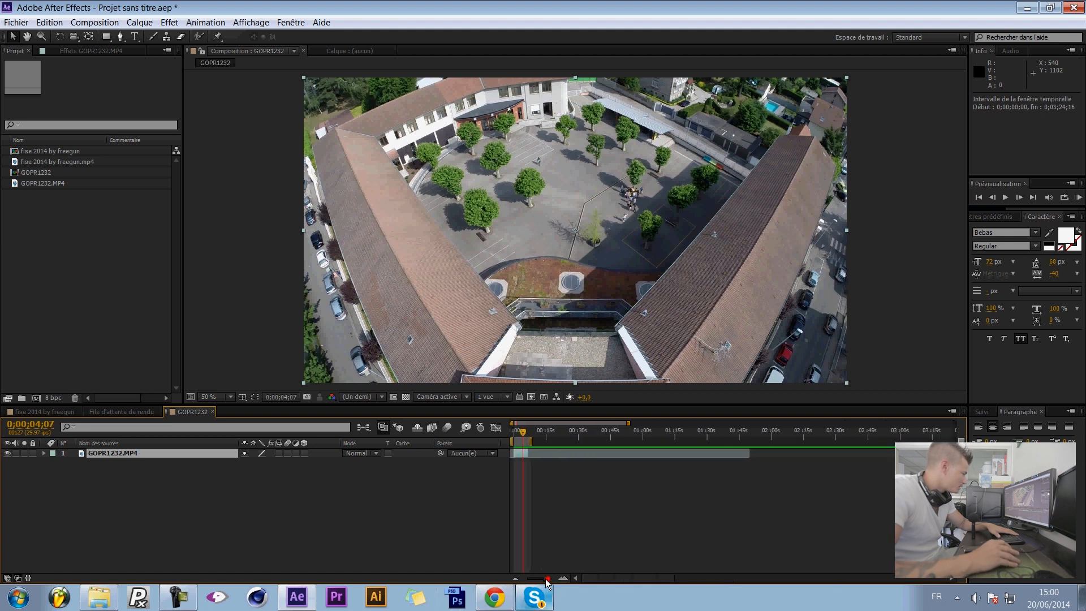
{"action": "left_click_drag", "start_coordinate": [533, 440], "coordinate": [531, 440]}
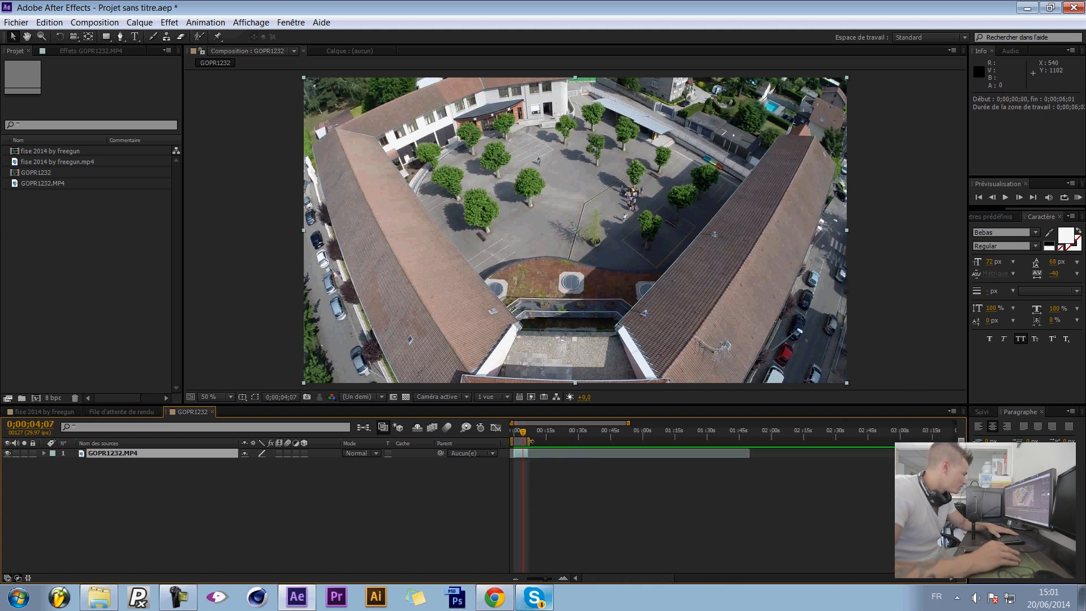
{"action": "left_click", "coordinate": [373, 521]}
{"action": "left_click", "coordinate": [210, 454]}
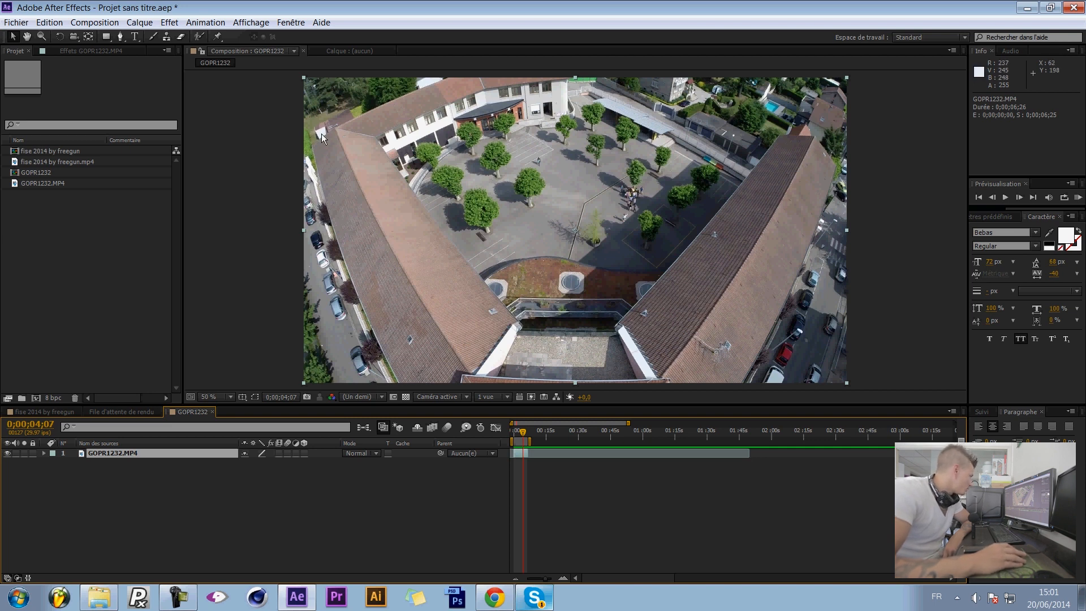
{"action": "left_click", "coordinate": [211, 467]}
{"action": "left_click", "coordinate": [188, 456]}
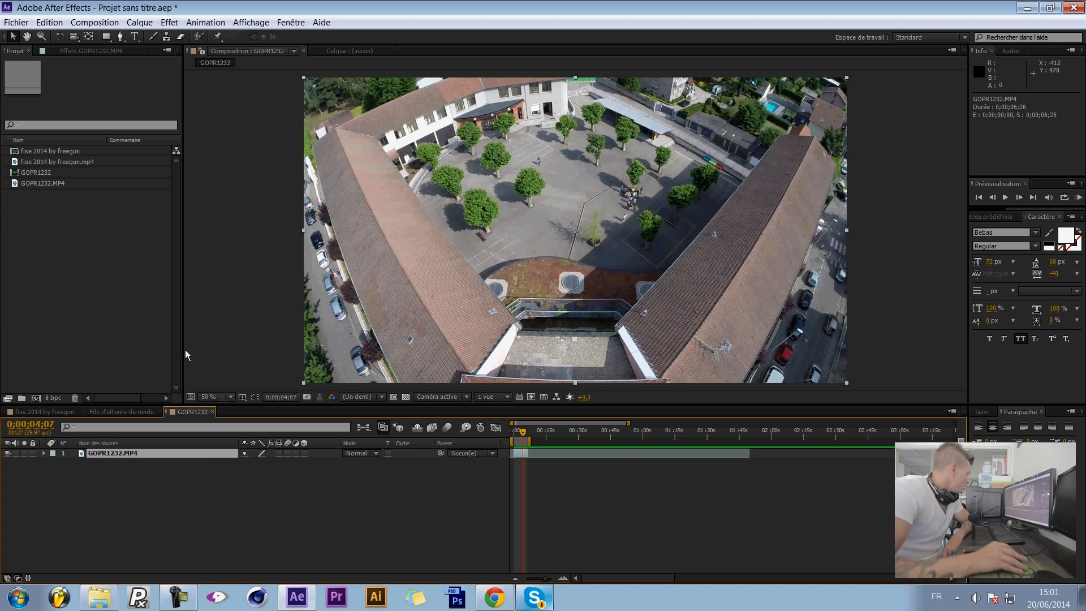
- Overlay only the proportional grid on the composition view and go to 0;00;00;16, where the building is in frame
{"action": "left_click", "coordinate": [242, 397]}
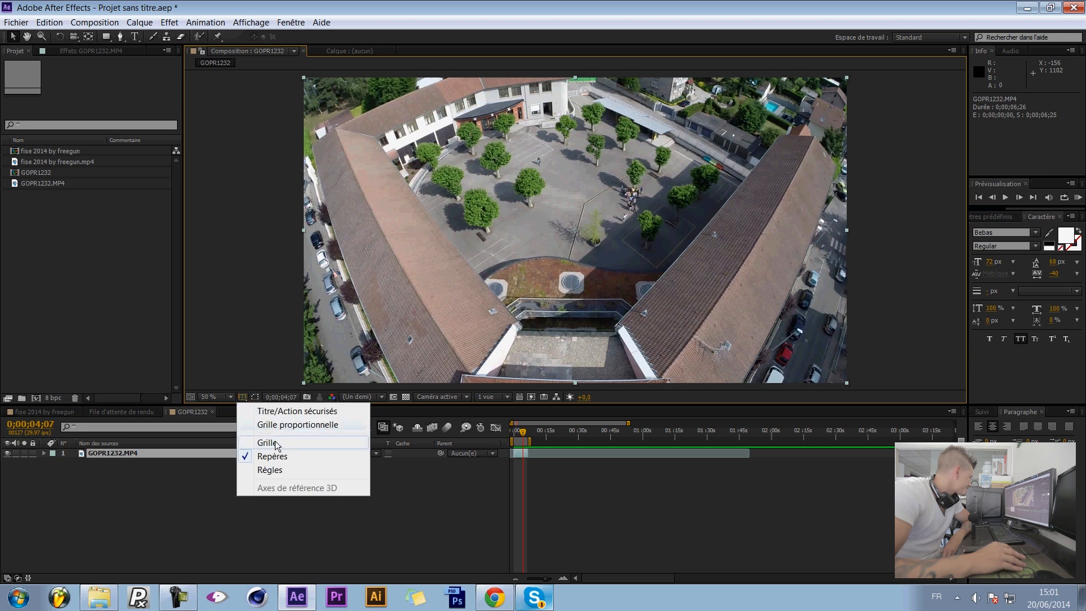
{"action": "left_click", "coordinate": [275, 442]}
{"action": "left_click", "coordinate": [242, 397]}
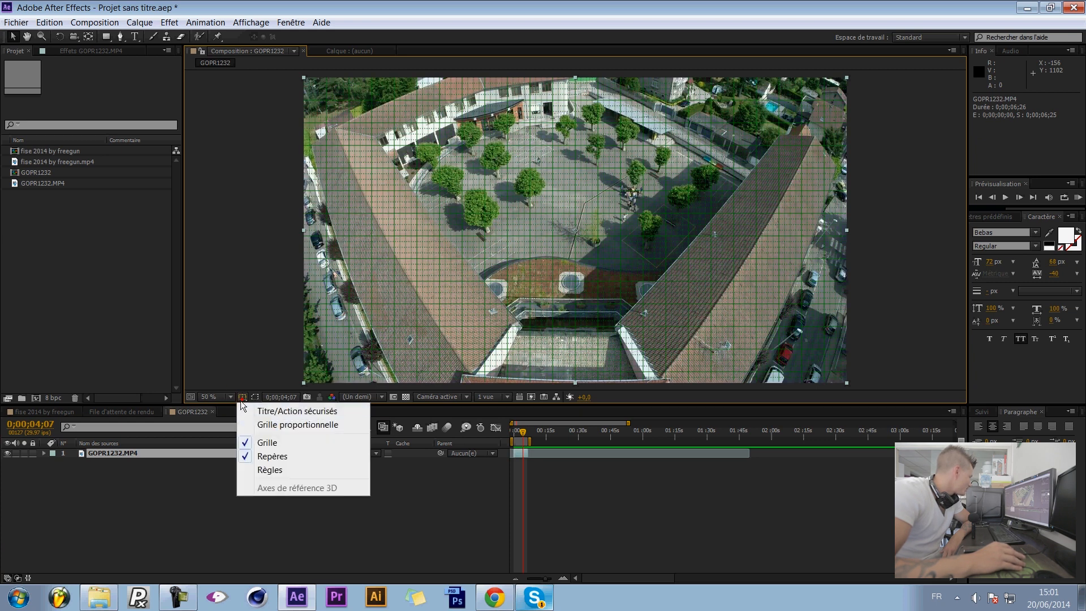
{"action": "left_click", "coordinate": [297, 424]}
{"action": "left_click", "coordinate": [242, 397]}
{"action": "left_click", "coordinate": [256, 441]}
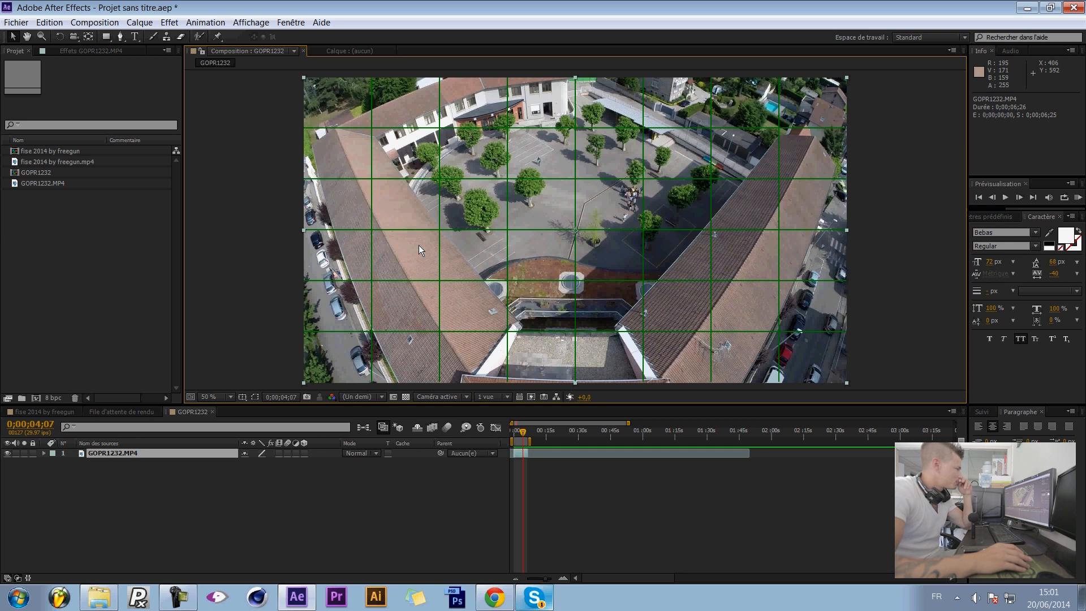
{"action": "left_click_drag", "start_coordinate": [526, 430], "coordinate": [514, 431]}
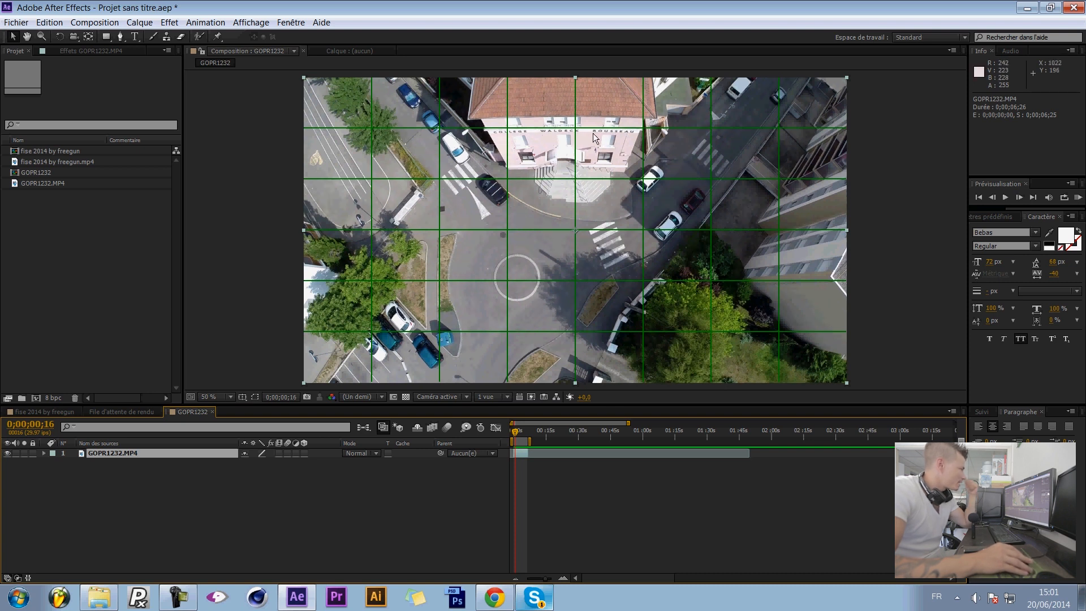
- Apply the Compensation optique distortion effect to the GOPR1232.MP4 layer
{"action": "left_click", "coordinate": [126, 477]}
{"action": "left_click", "coordinate": [126, 453]}
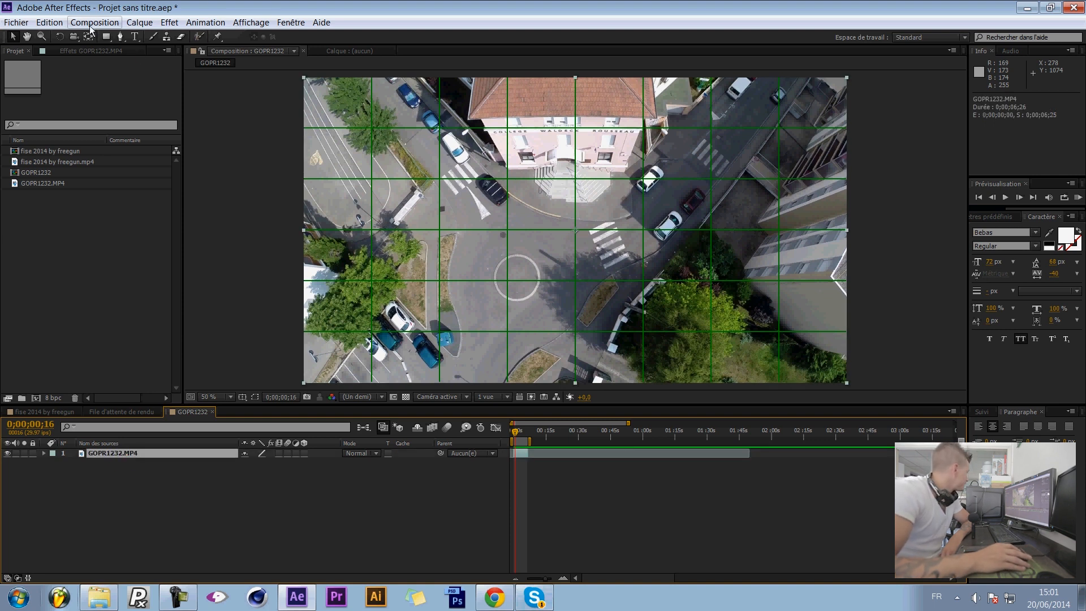
{"action": "left_click", "coordinate": [169, 22]}
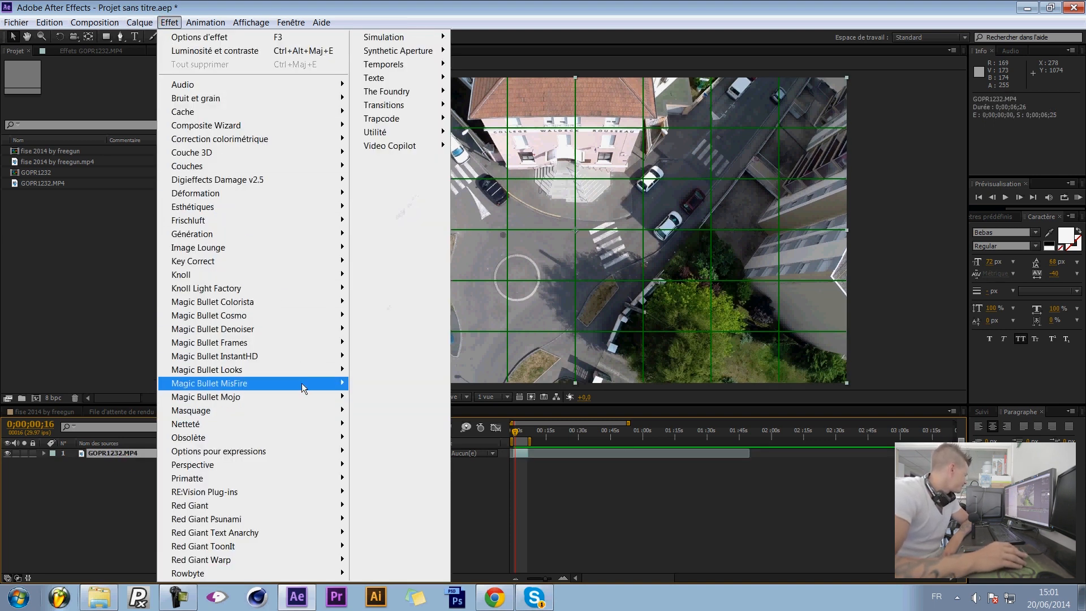
{"action": "mouse_move", "coordinate": [309, 379]}
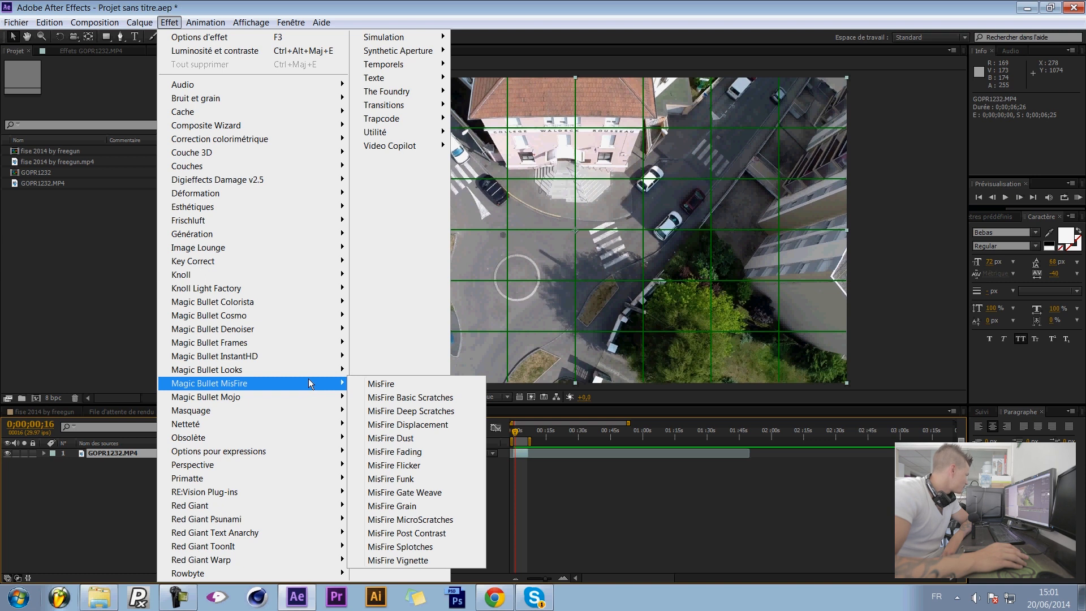
{"action": "mouse_move", "coordinate": [296, 195]}
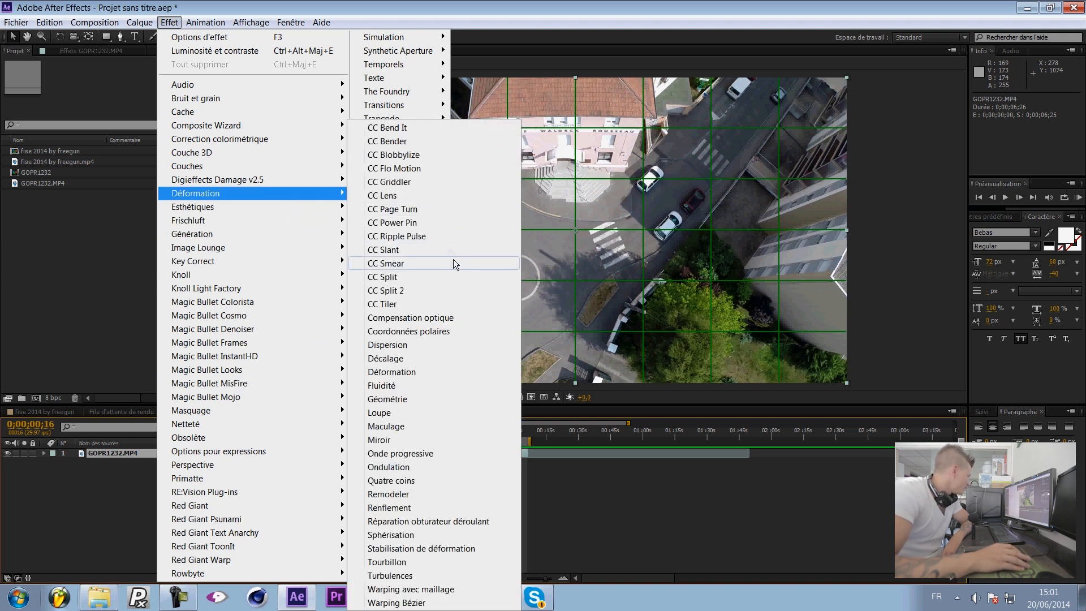
{"action": "left_click", "coordinate": [430, 324]}
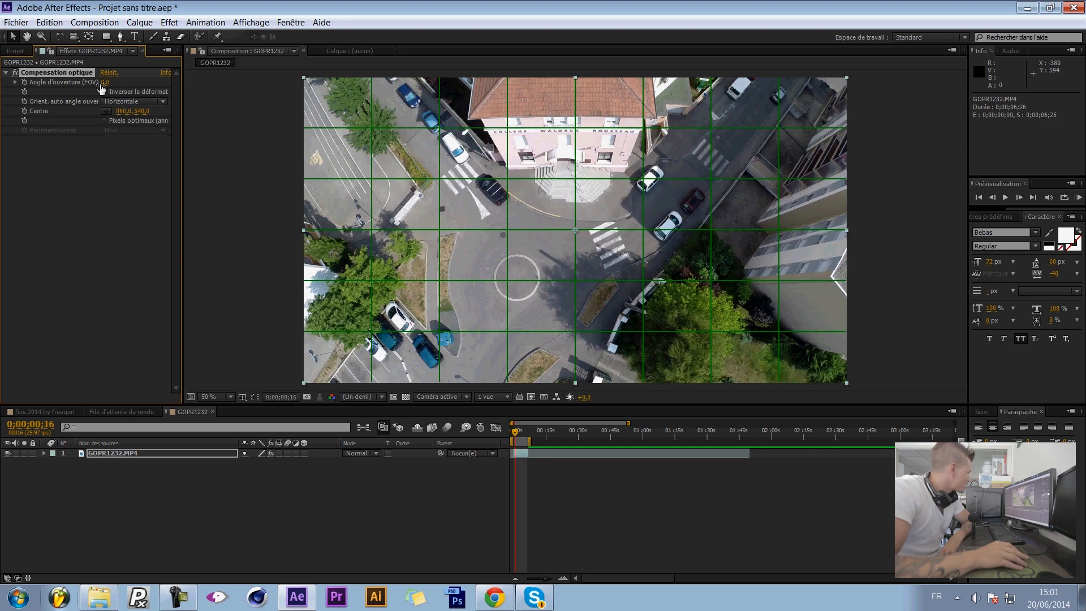
- Invert the distortion in the Compensation optique effect and set its field of view (FOV) to 65
{"action": "left_click_drag", "start_coordinate": [105, 82], "coordinate": [4, 121]}
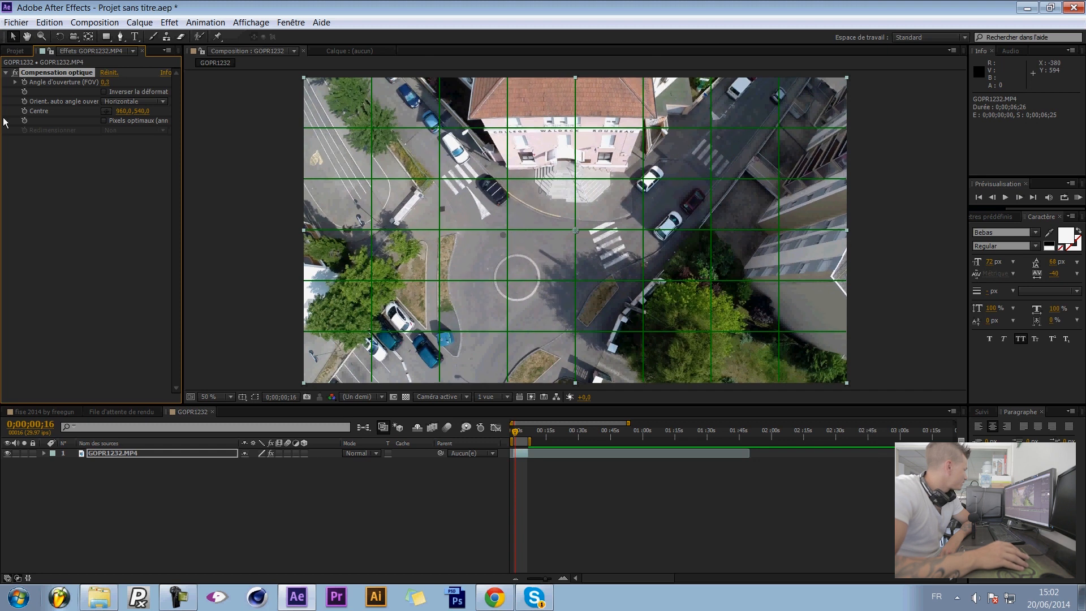
{"action": "left_click", "coordinate": [104, 92]}
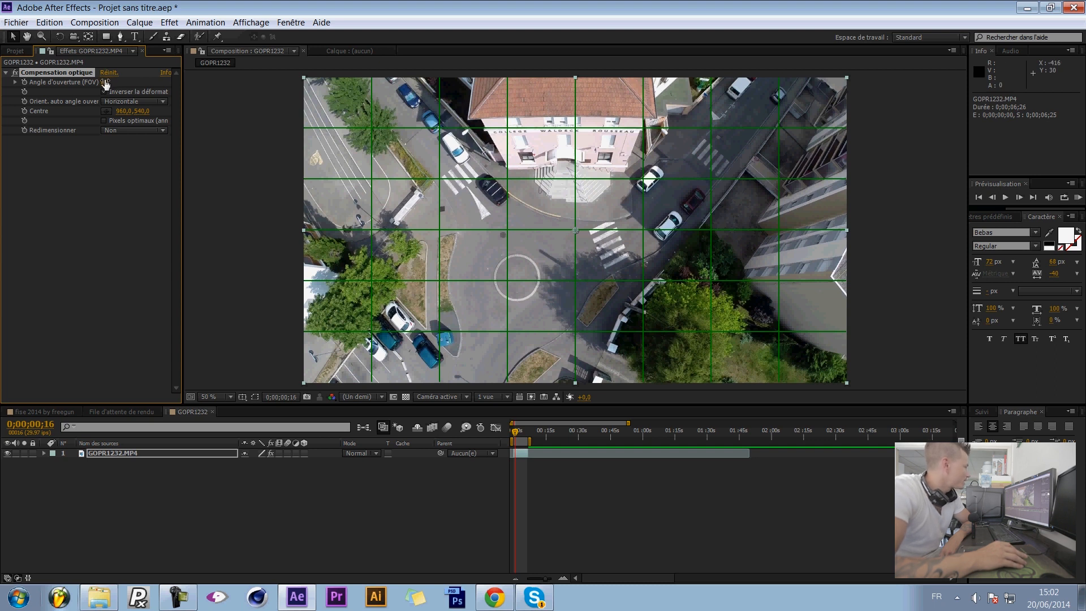
{"action": "left_click_drag", "start_coordinate": [106, 79], "coordinate": [456, 65]}
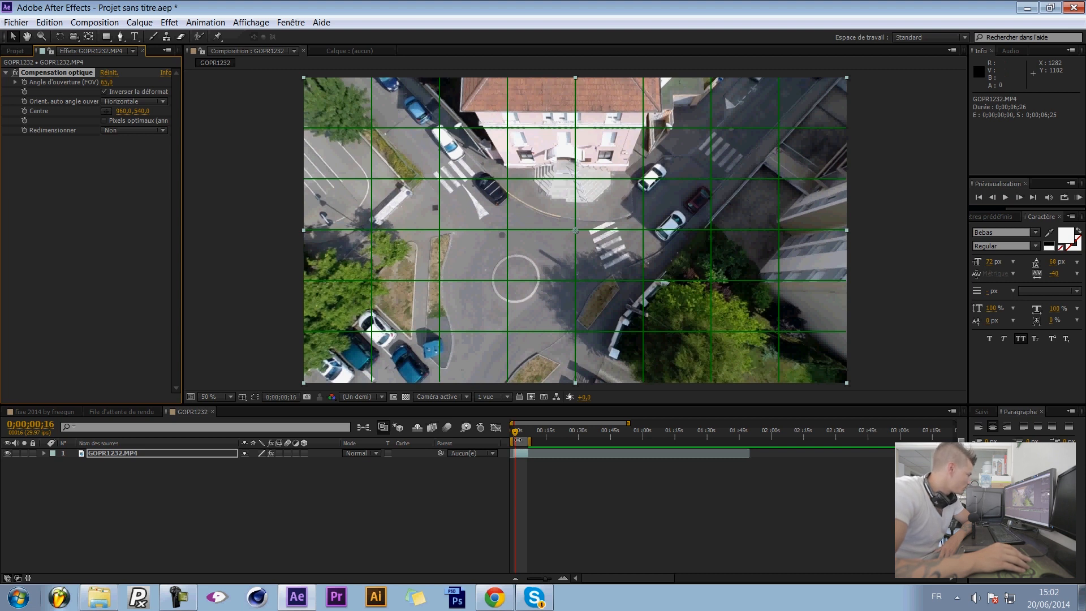
- Play the footage up to 0;00;03;13 and compare that frame with the Compensation optique effect off and on
{"action": "key", "text": "space"}
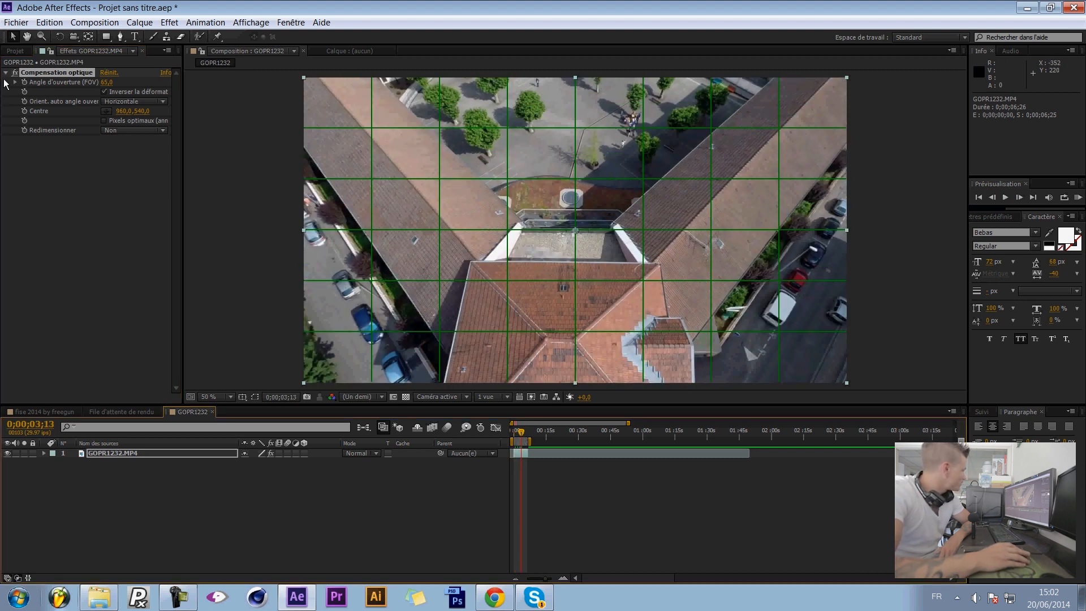
{"action": "left_click", "coordinate": [12, 73]}
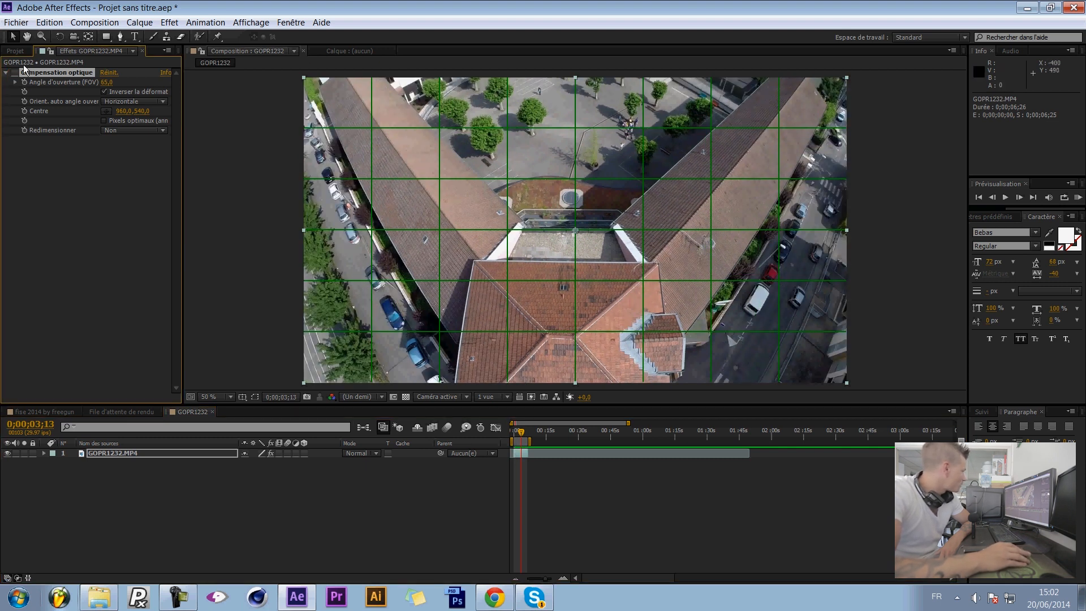
{"action": "left_click", "coordinate": [14, 73]}
- Set the effect's field of view to 60.8 while viewing 0;00;04;14, and check the frame at 0;00;05;00
{"action": "left_click_drag", "start_coordinate": [521, 432], "coordinate": [525, 431]}
{"action": "left_click_drag", "start_coordinate": [107, 86], "coordinate": [86, 88]}
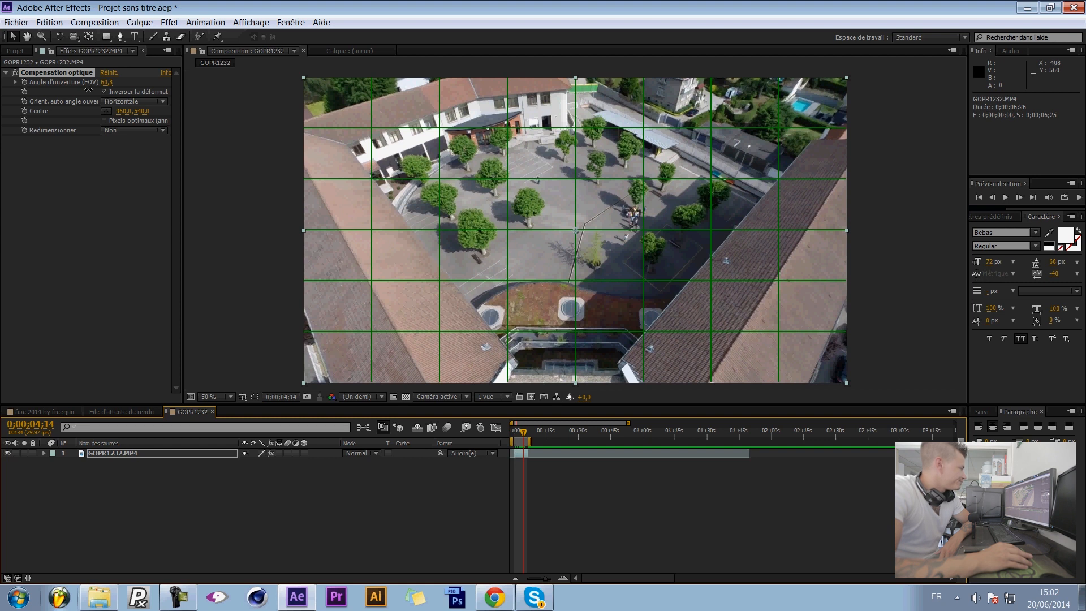
{"action": "left_click_drag", "start_coordinate": [88, 89], "coordinate": [89, 89]}
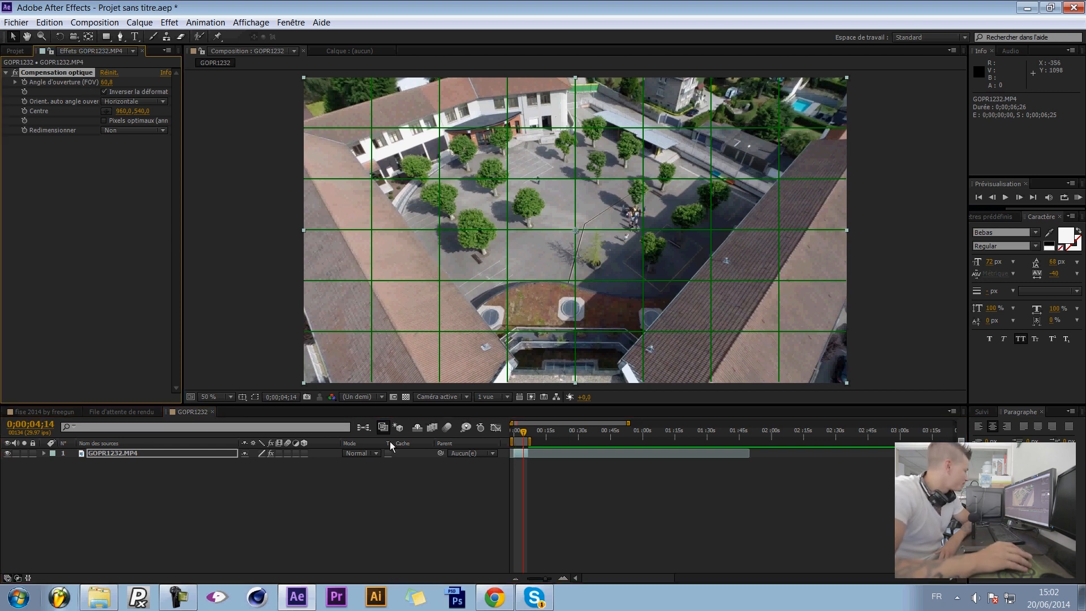
{"action": "mouse_move", "coordinate": [523, 432]}
{"action": "left_mouse_down"}
{"action": "mouse_move", "coordinate": [511, 440]}
{"action": "mouse_move", "coordinate": [523, 436]}
{"action": "left_mouse_up"}
{"action": "left_click", "coordinate": [354, 481]}
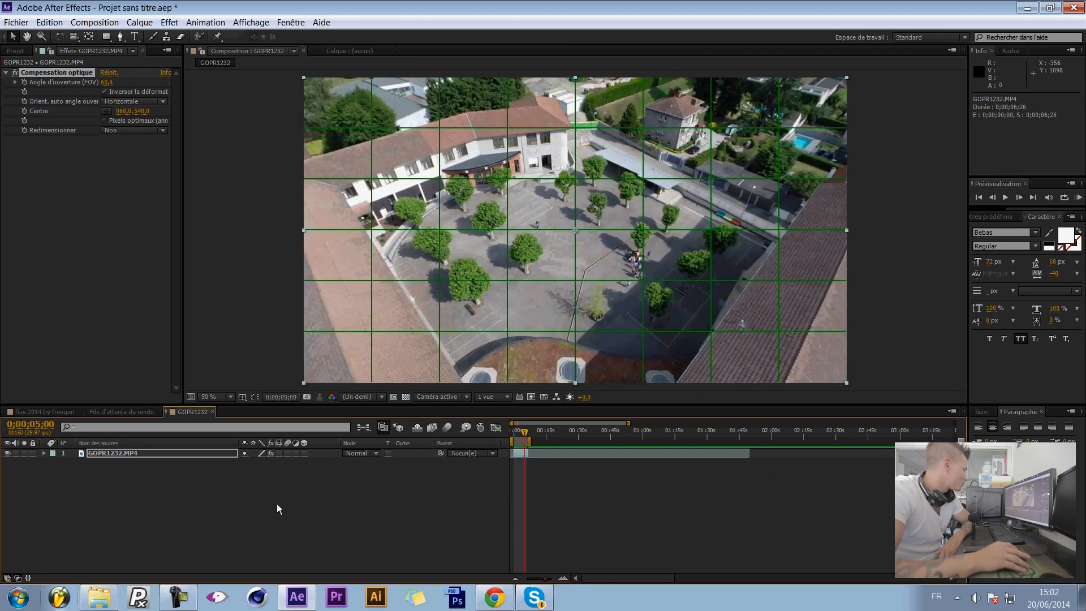
- Hide the proportional grid overlay and go to 0;00;04;22 in the composition
{"action": "left_click", "coordinate": [242, 396]}
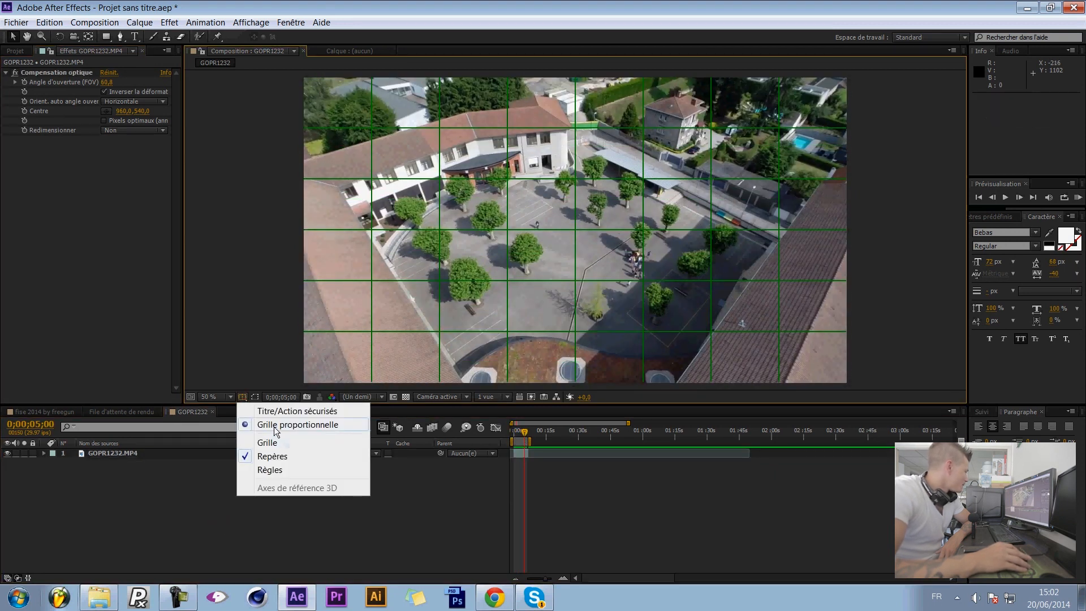
{"action": "left_click", "coordinate": [274, 430]}
{"action": "left_click_drag", "start_coordinate": [527, 429], "coordinate": [525, 430]}
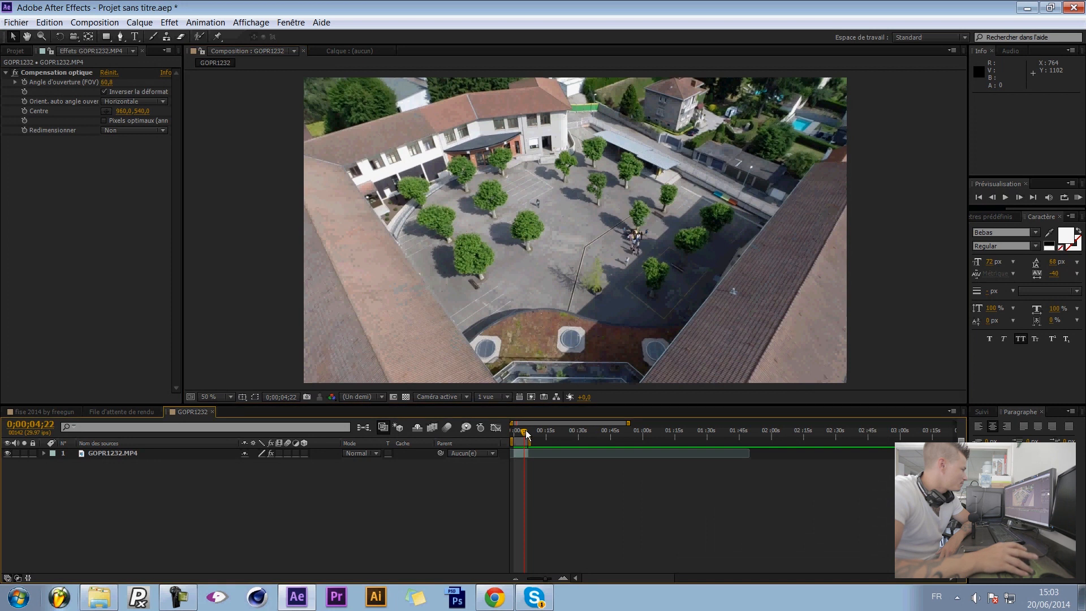
- Set the effect's field of view to 52.9, run a RAM preview of the work area and go to 0;00;05;08
{"action": "left_click_drag", "start_coordinate": [107, 82], "coordinate": [120, 140]}
{"action": "left_click", "coordinate": [352, 487]}
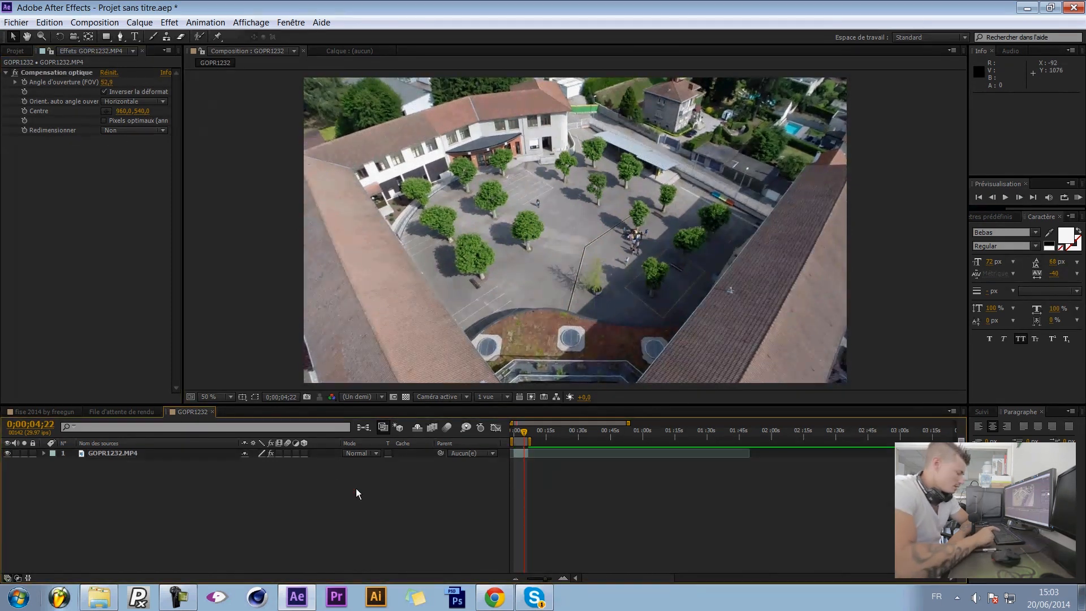
{"action": "key", "text": "KP_0"}
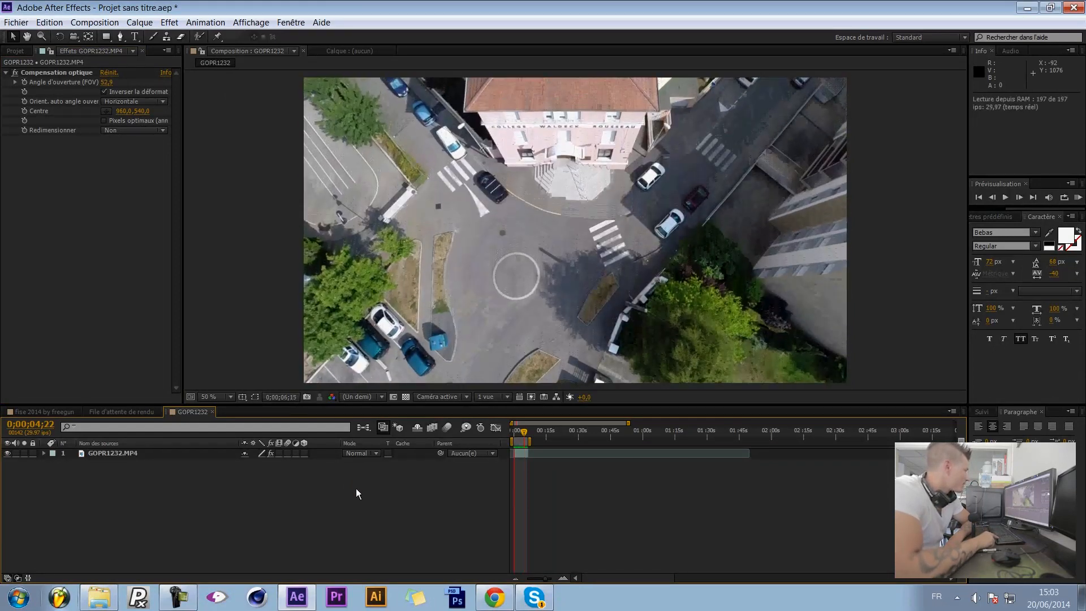
{"action": "key", "text": "space"}
{"action": "left_click_drag", "start_coordinate": [524, 434], "coordinate": [525, 438]}
- Create a black 1920 x 1080 solid layer above the GOPR1232.MP4 footage and select it
{"action": "right_click", "coordinate": [203, 482]}
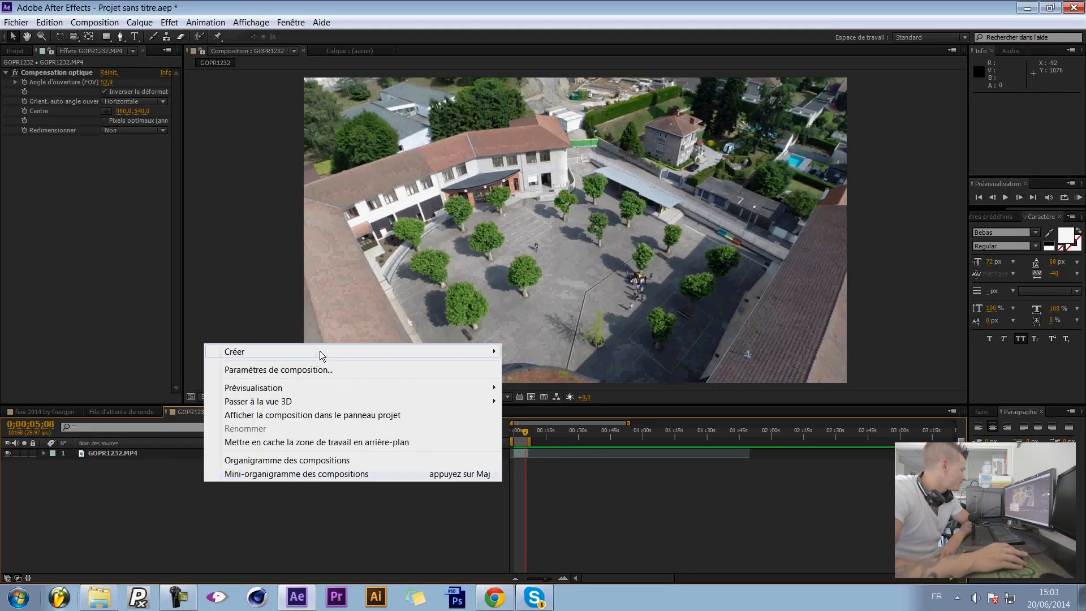
{"action": "mouse_move", "coordinate": [320, 350]}
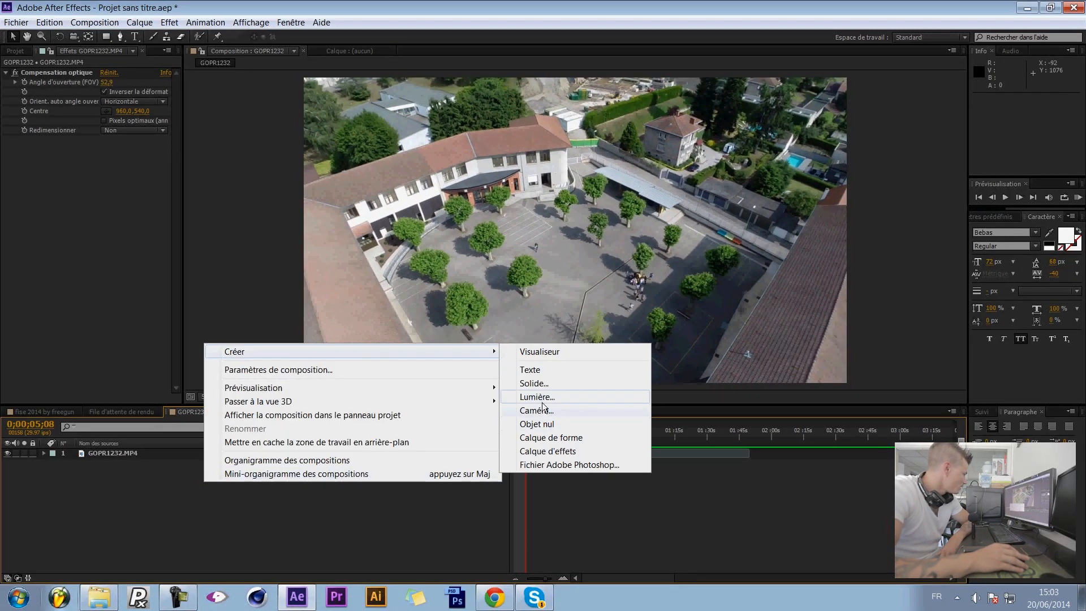
{"action": "left_click", "coordinate": [544, 384]}
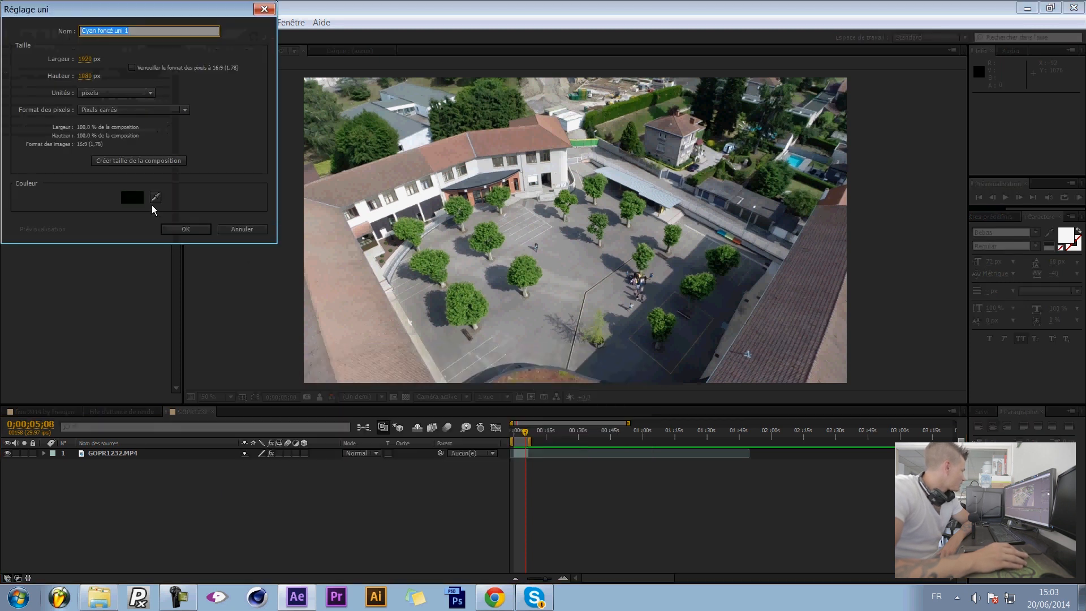
{"action": "left_click", "coordinate": [210, 229]}
{"action": "left_click", "coordinate": [256, 479]}
{"action": "left_click", "coordinate": [108, 450]}
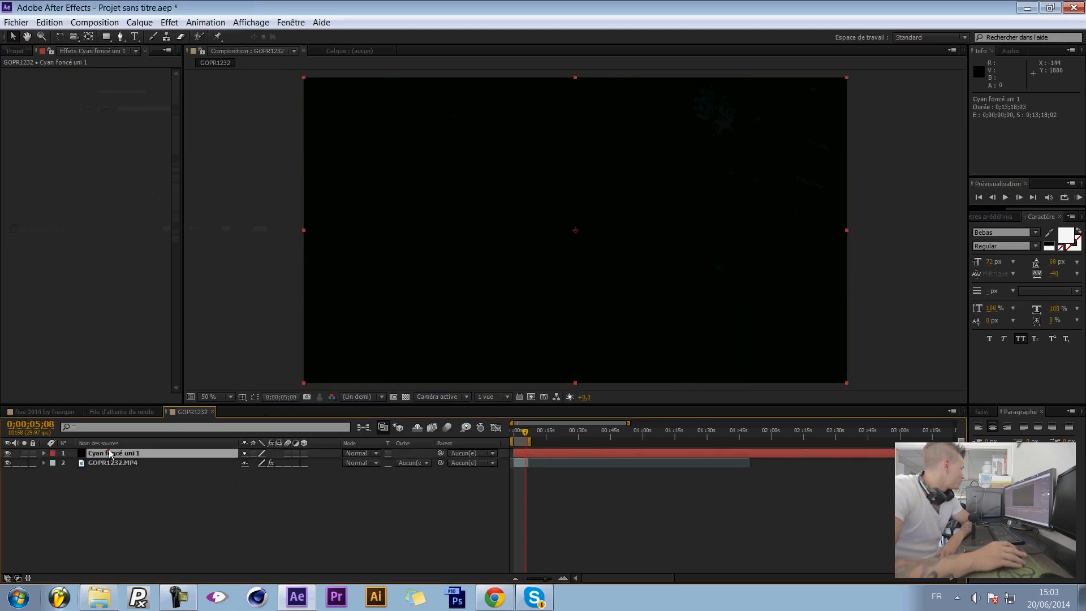
- Draw an inverted rectangular mask about 632 px high on the solid, wider than the frame, to form cinema bars
{"action": "left_click", "coordinate": [106, 36]}
{"action": "key", "text": "comma"}
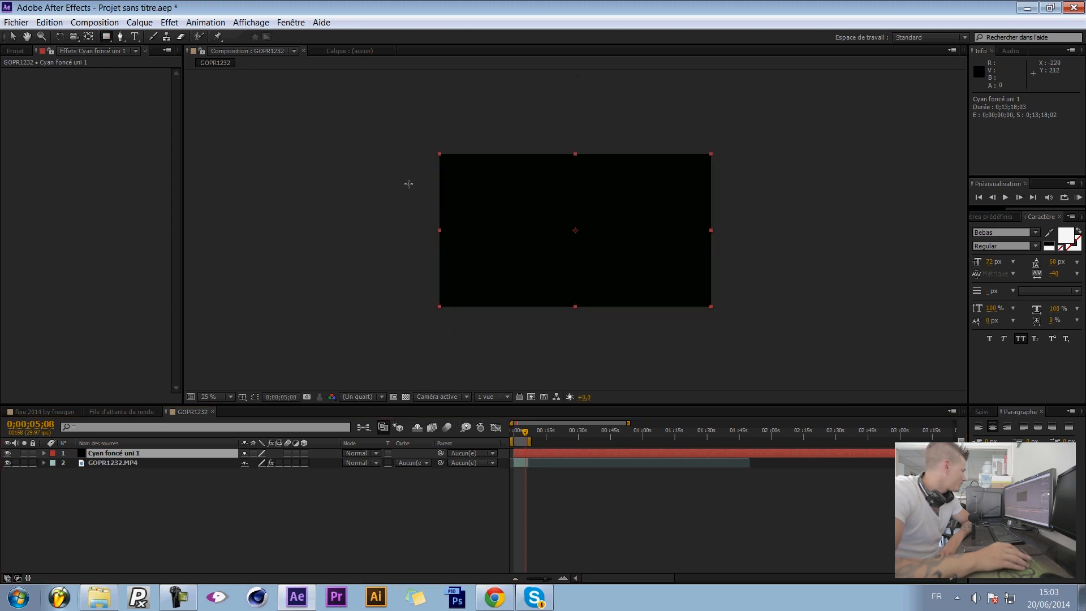
{"action": "left_click_drag", "start_coordinate": [400, 187], "coordinate": [817, 276]}
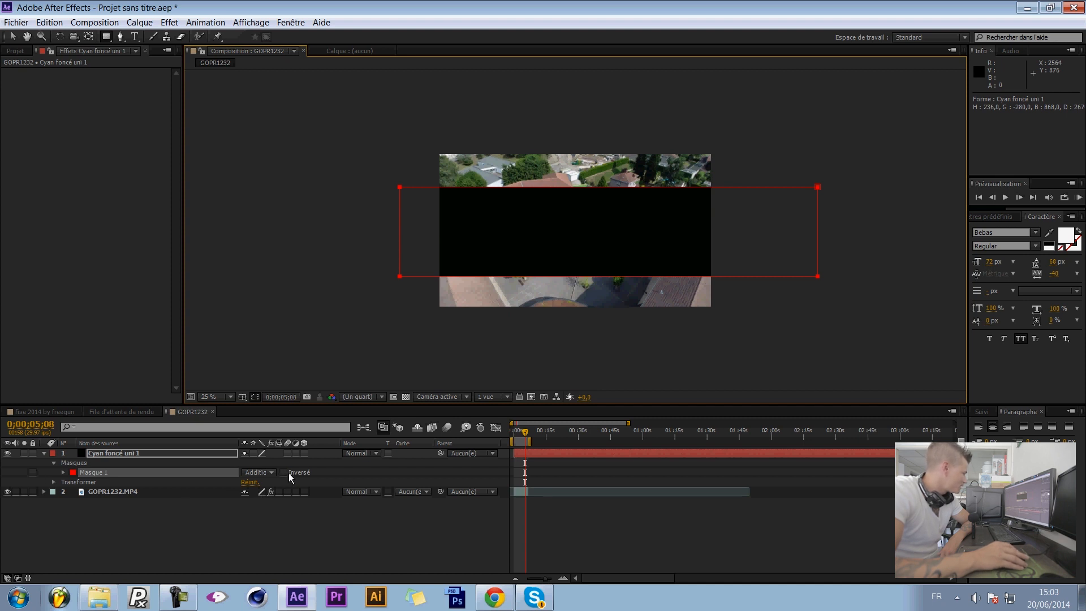
{"action": "left_click", "coordinate": [283, 472]}
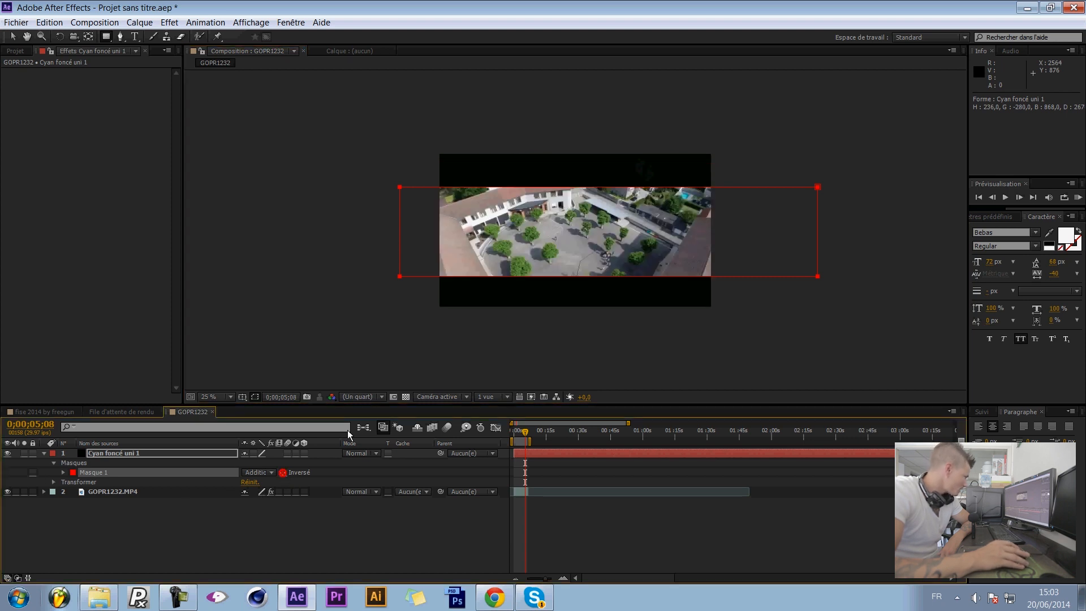
- Hide the mask outline, fit the composition to the viewer and deselect the solid
{"action": "left_click", "coordinate": [254, 397]}
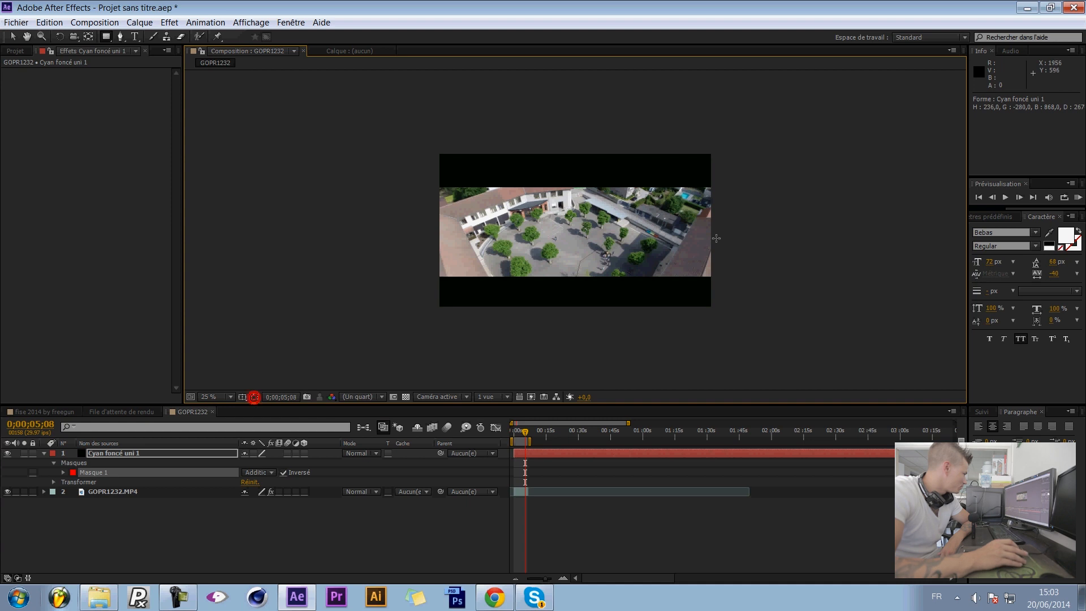
{"action": "left_click", "coordinate": [214, 397]}
{"action": "left_click", "coordinate": [229, 304]}
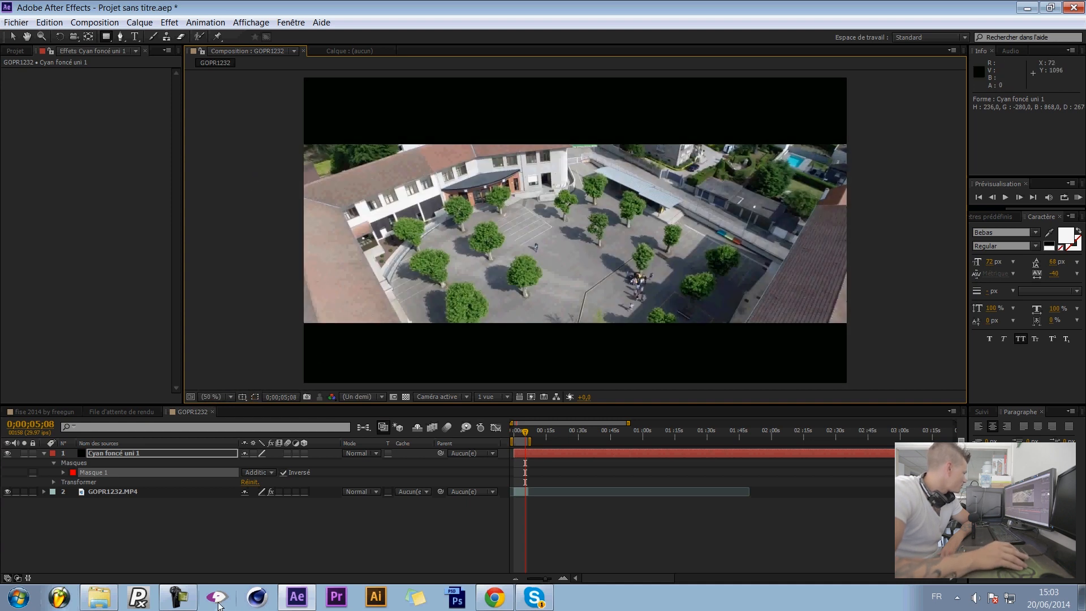
{"action": "left_click", "coordinate": [218, 543]}
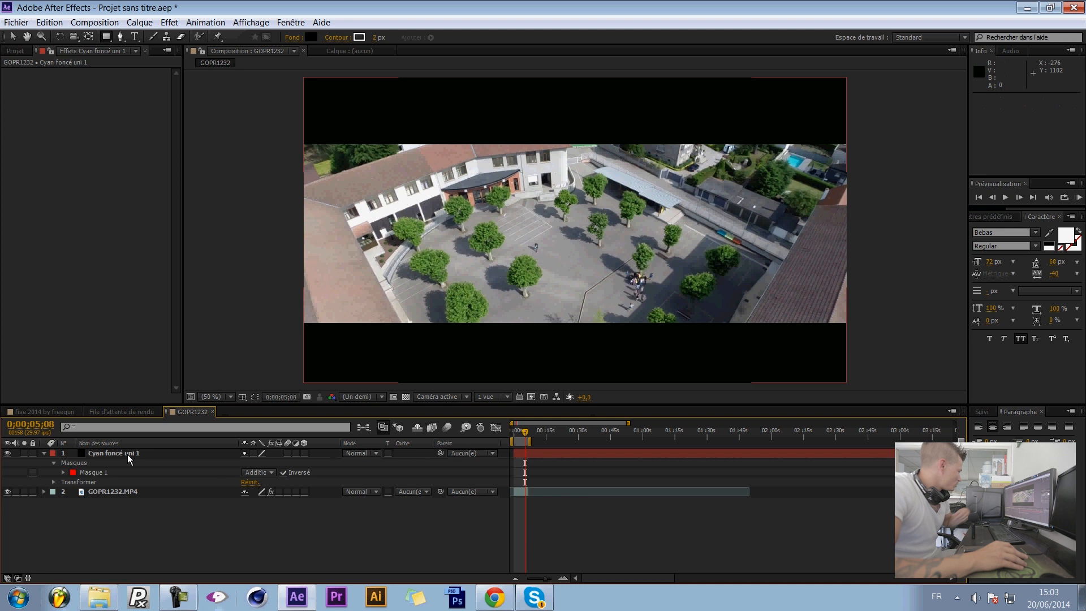
- Set the expansion of the solid's mask to 66 pixels, preview the footage briefly and collapse the layer's properties
{"action": "left_click", "coordinate": [63, 472]}
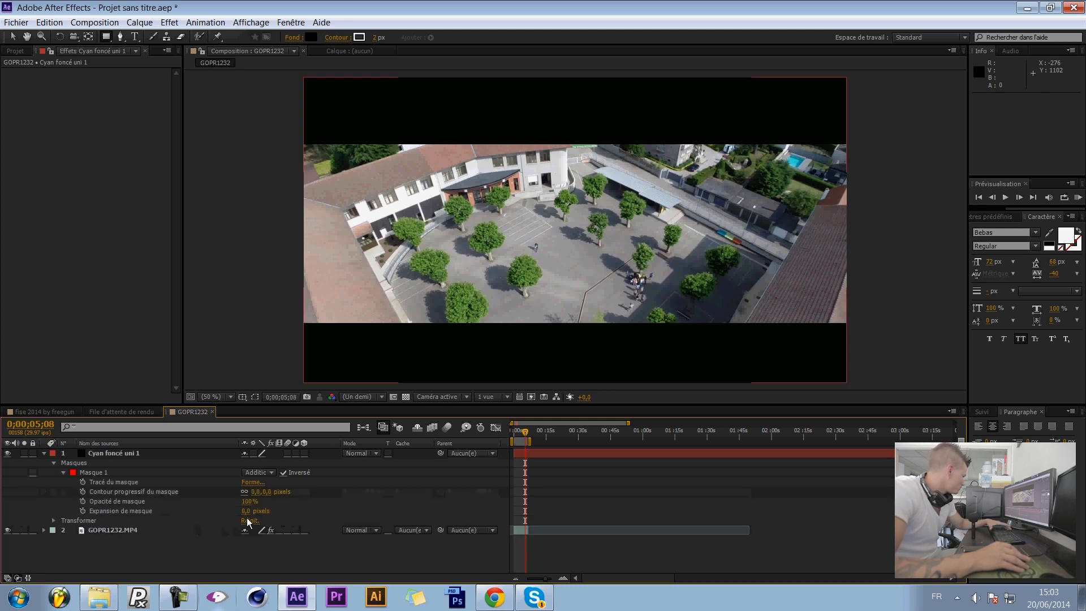
{"action": "left_click_drag", "start_coordinate": [247, 514], "coordinate": [282, 509]}
{"action": "key", "text": "KP_0"}
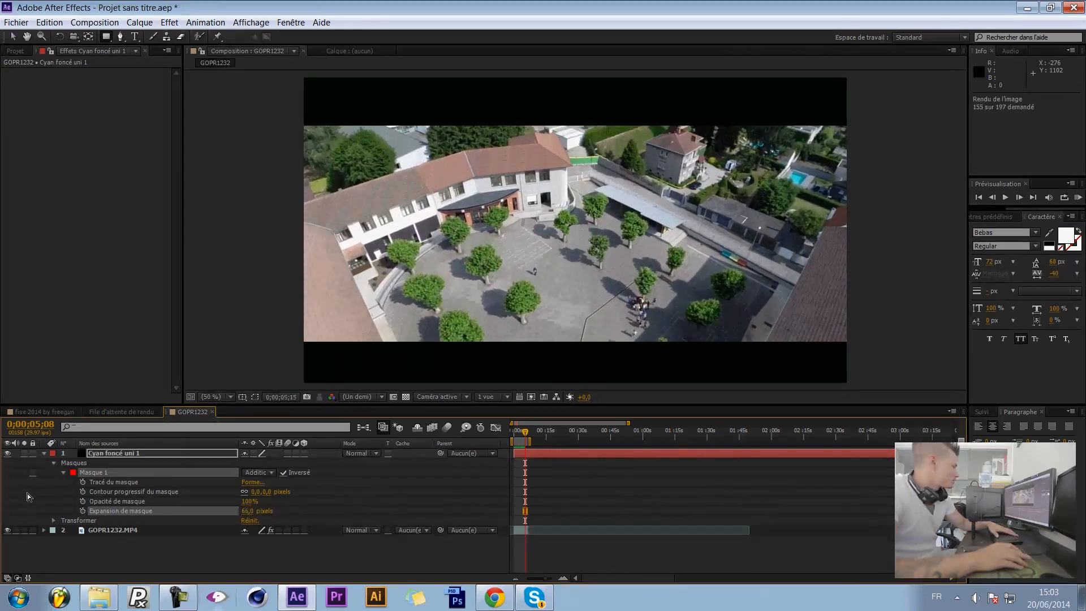
{"action": "key", "text": "space"}
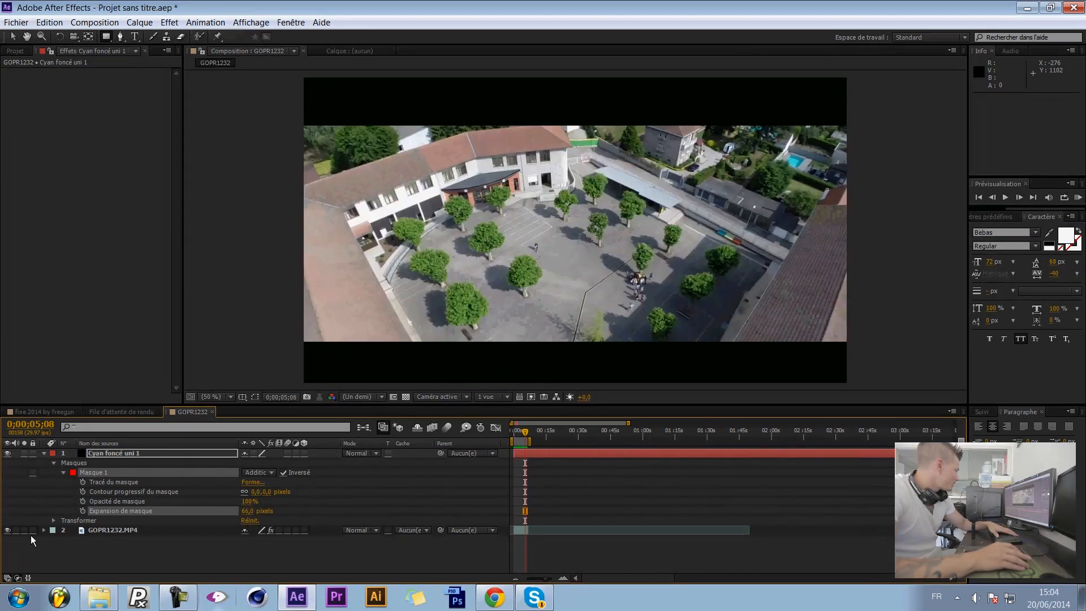
{"action": "left_click", "coordinate": [43, 480]}
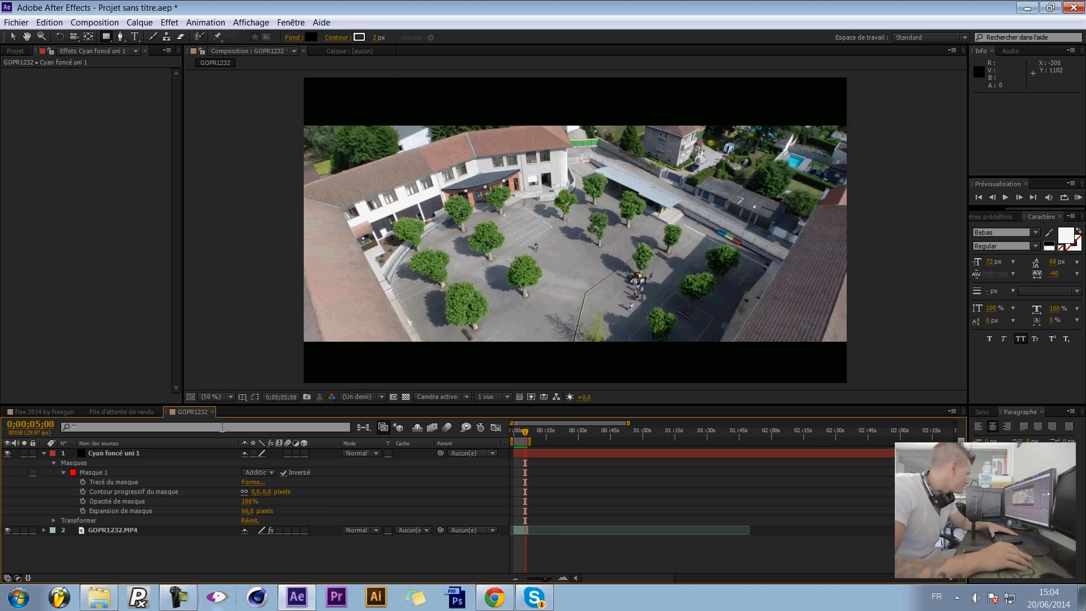
{"action": "left_click", "coordinate": [44, 454]}
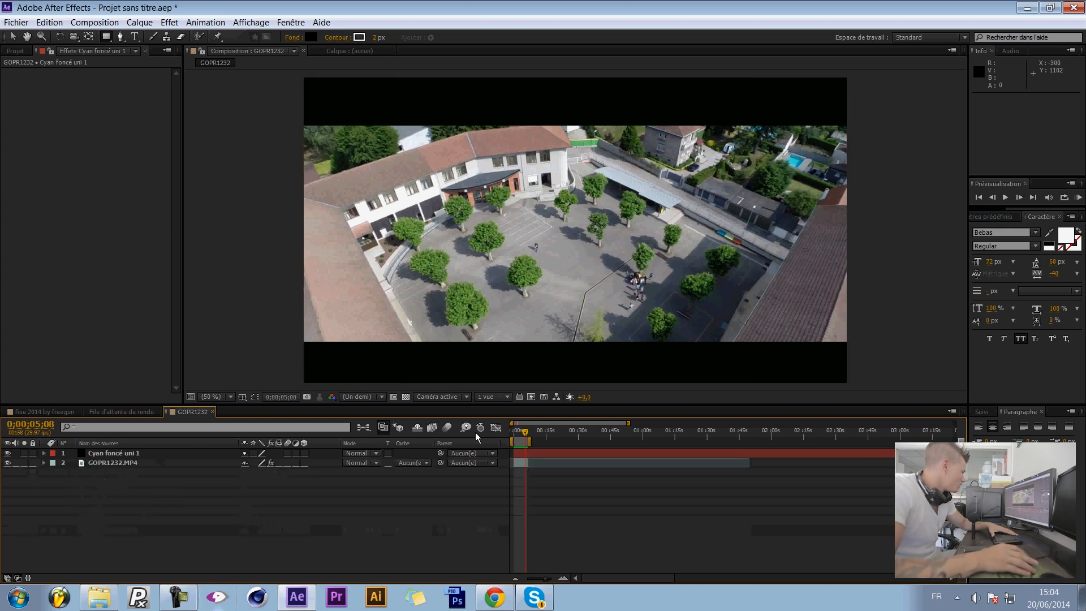
- Go to 0;00;02;11 and set the field of view of the GOPR1232.MP4 layer's Compensation optique effect to 58.4
{"action": "left_click_drag", "start_coordinate": [527, 432], "coordinate": [519, 432]}
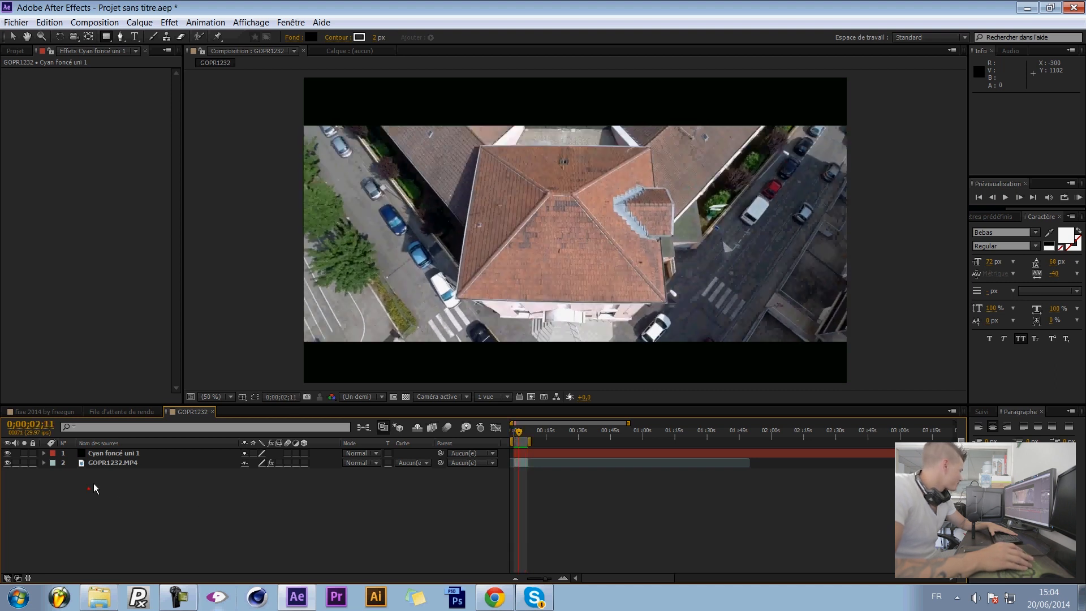
{"action": "left_click", "coordinate": [130, 462]}
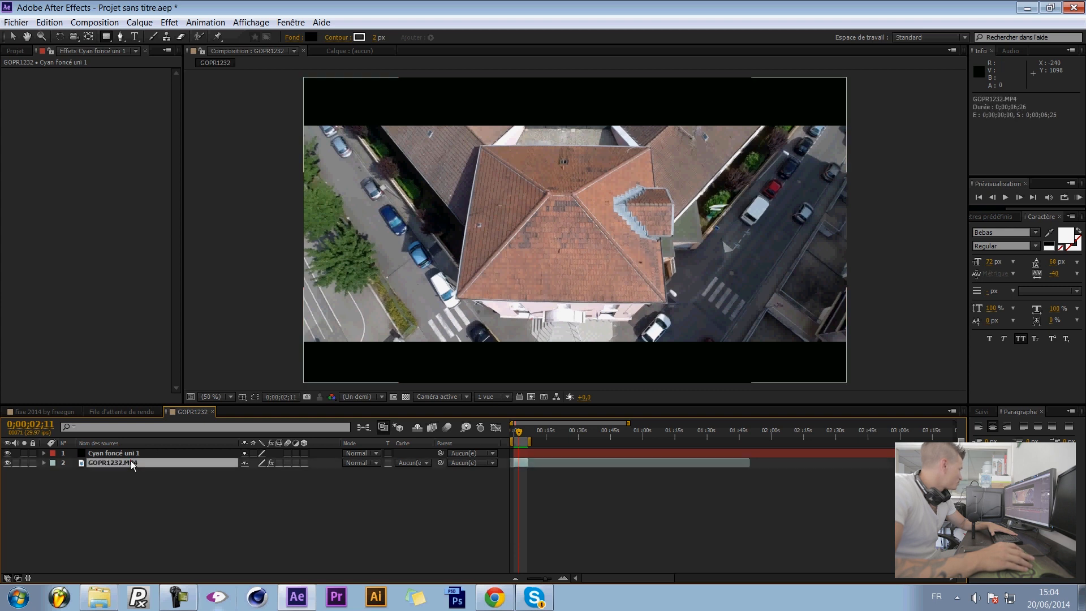
{"action": "left_click_drag", "start_coordinate": [106, 82], "coordinate": [133, 74]}
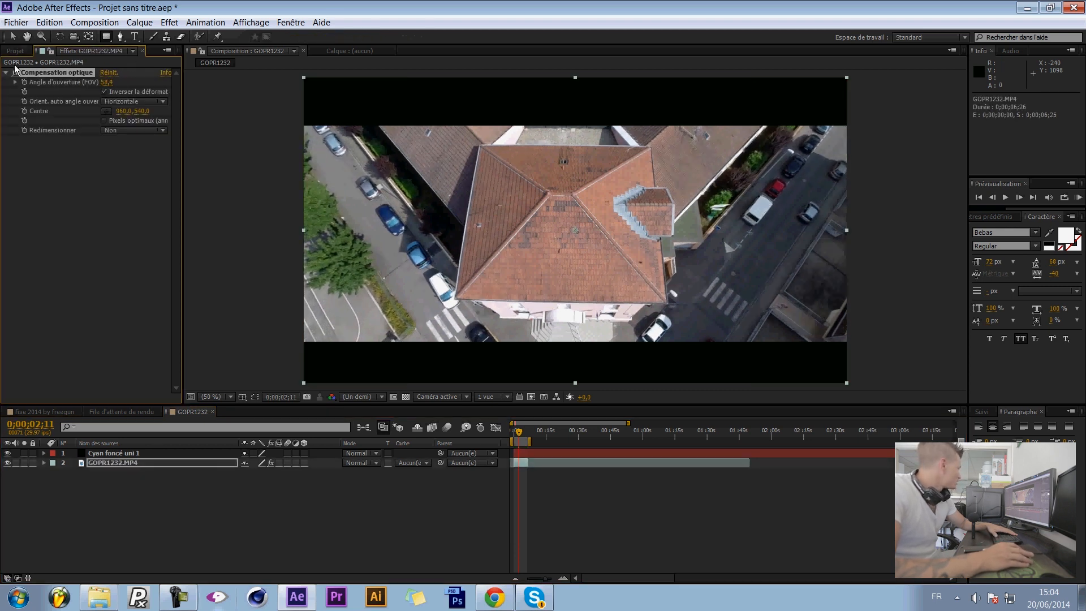
- Compare the footage with the Compensation optique effect off and on at 0;00;02;11 and 0;00;03;21
{"action": "left_click", "coordinate": [14, 73]}
{"action": "left_click", "coordinate": [14, 73]}
{"action": "left_click", "coordinate": [14, 73]}
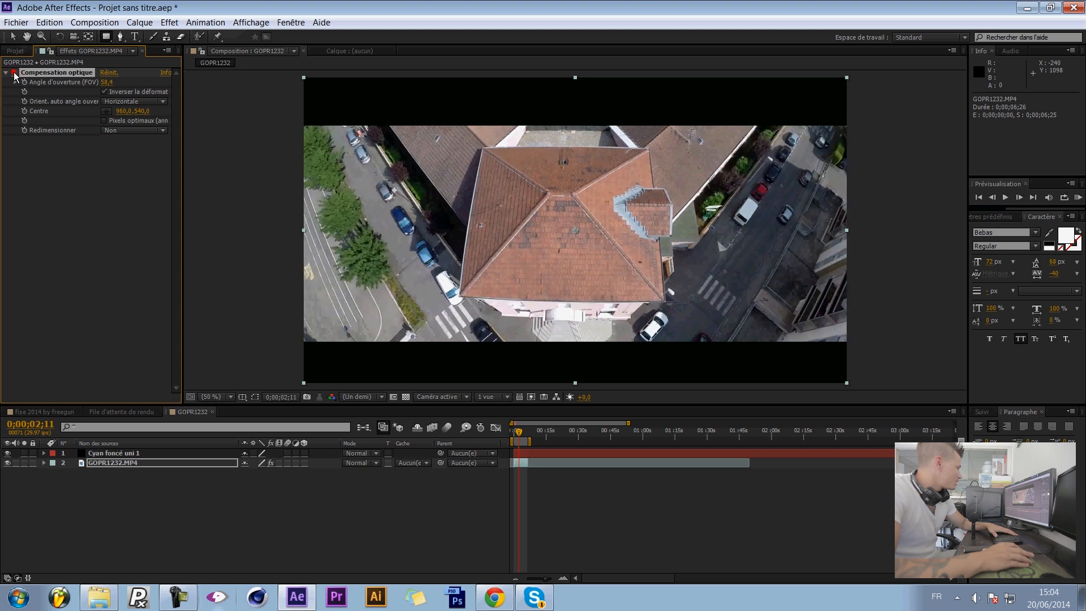
{"action": "left_click_drag", "start_coordinate": [523, 435], "coordinate": [526, 436]}
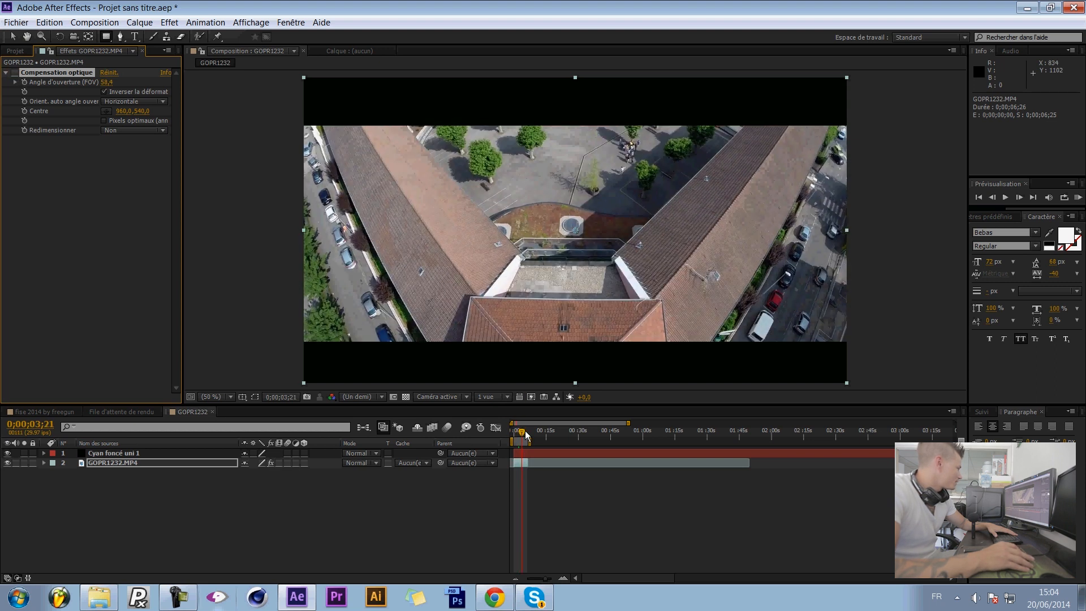
{"action": "left_click", "coordinate": [14, 73]}
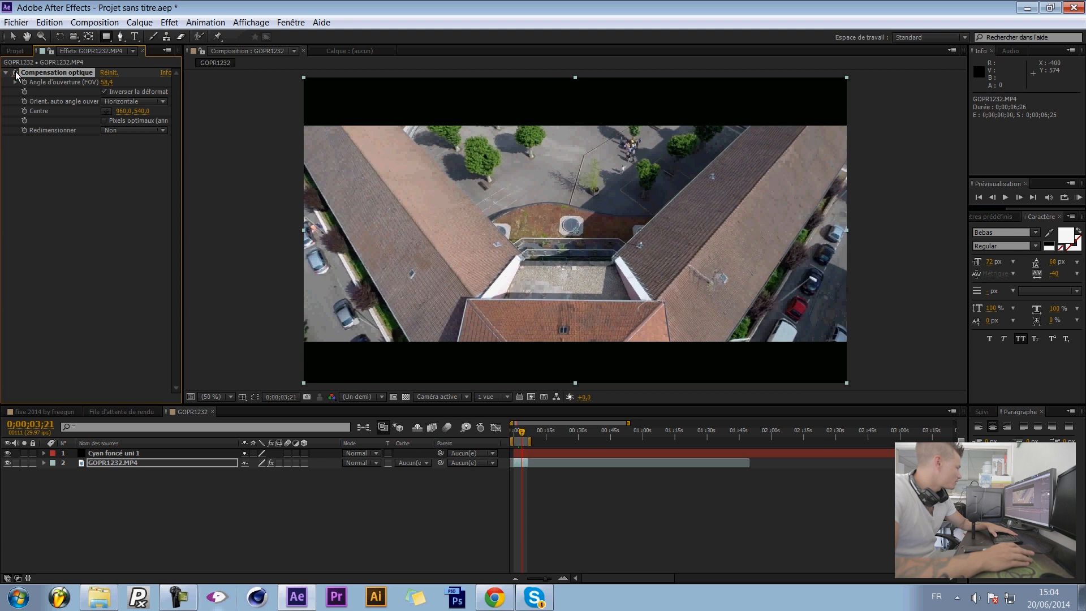
{"action": "left_click", "coordinate": [14, 73]}
{"action": "left_click", "coordinate": [14, 73]}
{"action": "left_click", "coordinate": [15, 73]}
{"action": "left_click", "coordinate": [16, 73]}
{"action": "left_click", "coordinate": [15, 73]}
{"action": "left_click", "coordinate": [15, 74]}
{"action": "left_click", "coordinate": [15, 74]}
{"action": "left_click", "coordinate": [16, 74]}
- Run a RAM preview of the work area, stop it and compare the frame with the black bars off and on
{"action": "key", "text": "KP_0"}
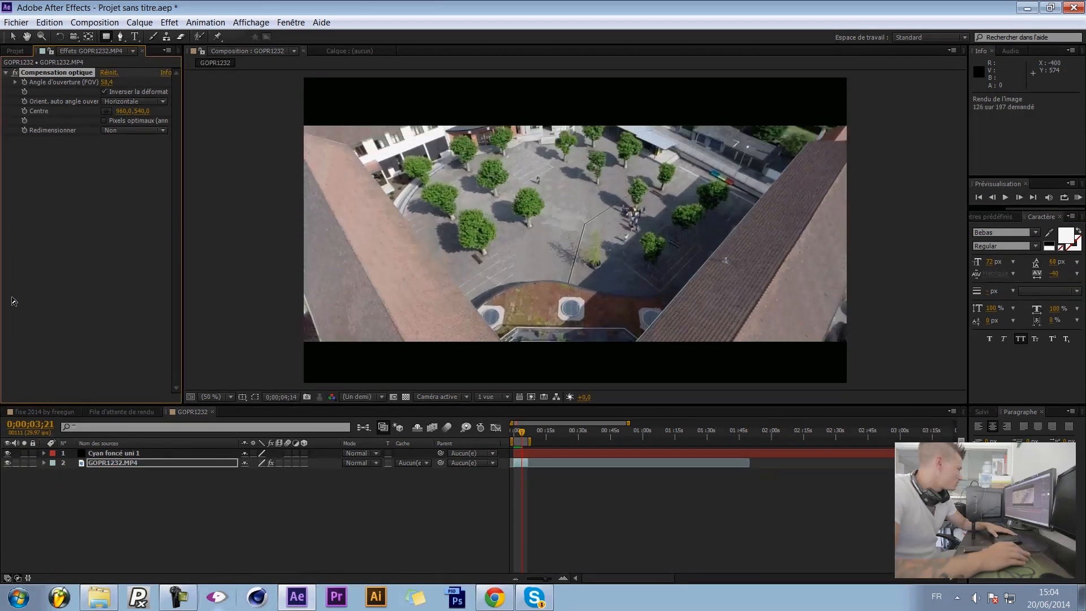
{"action": "left_click", "coordinate": [31, 377]}
{"action": "left_click", "coordinate": [8, 453]}
{"action": "left_click", "coordinate": [8, 453]}
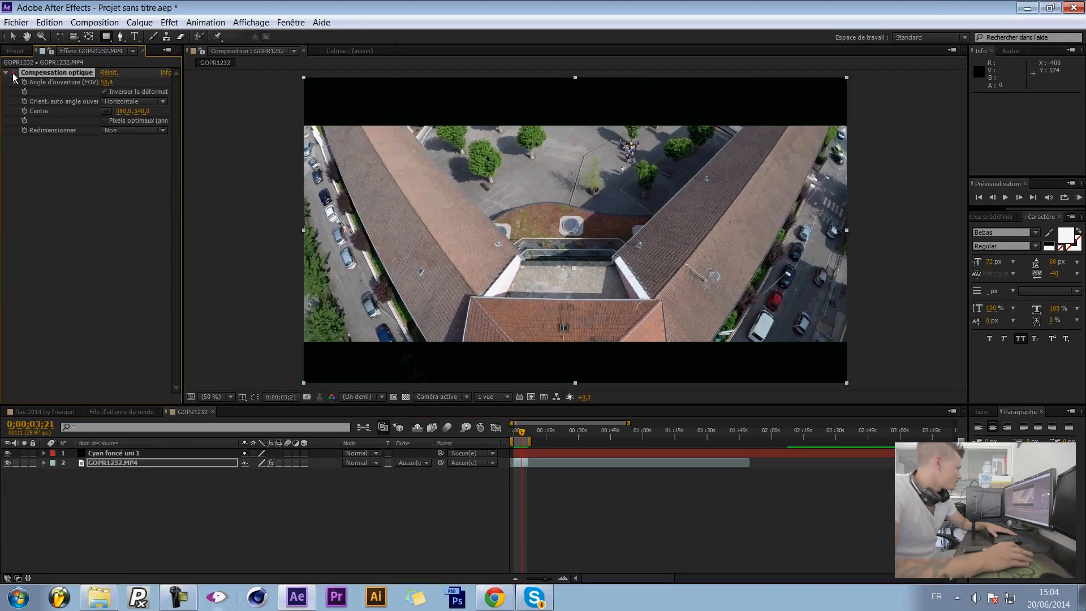
- Scrub through the footage, set the current time to 0;00;04;14 and hide the solid layer with the black bars
{"action": "left_click", "coordinate": [514, 433]}
{"action": "left_click_drag", "start_coordinate": [515, 433], "coordinate": [526, 442]}
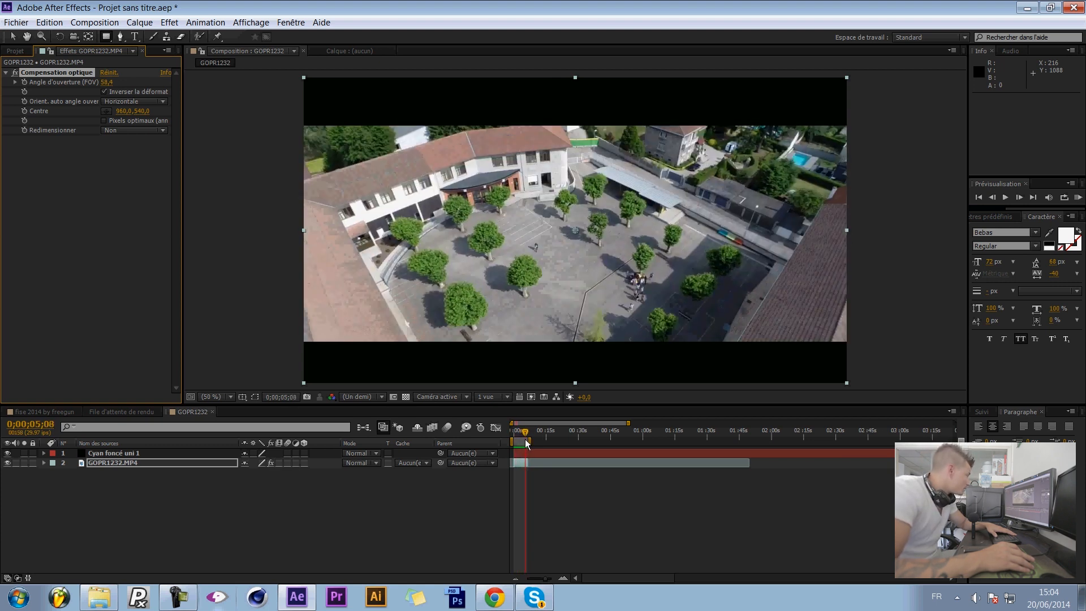
{"action": "left_click", "coordinate": [208, 545]}
{"action": "left_click_drag", "start_coordinate": [525, 433], "coordinate": [521, 433]}
{"action": "left_click", "coordinate": [354, 491]}
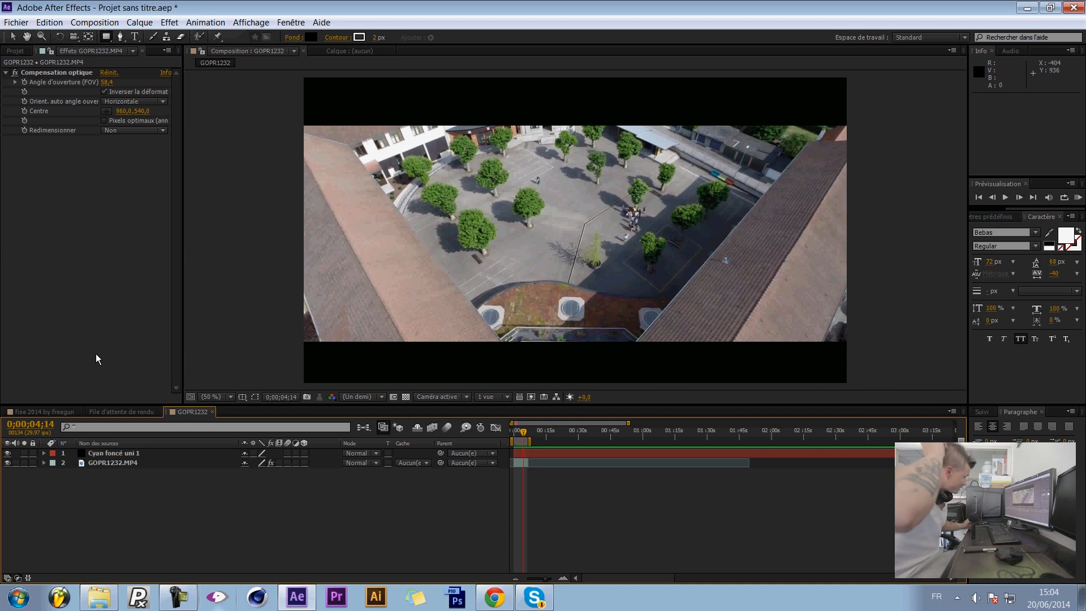
{"action": "left_click", "coordinate": [8, 453]}
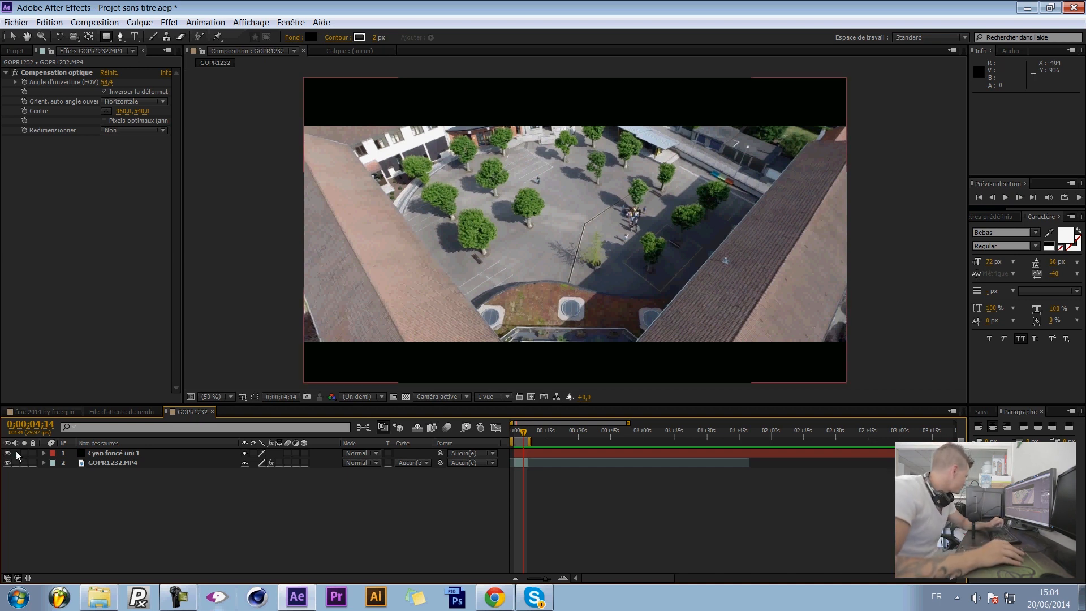
- Precompose the GOPR1232.MP4 layer as GOPR1232.MP4 - Comp 1, transferring all attributes into the new composition
{"action": "left_click", "coordinate": [97, 463]}
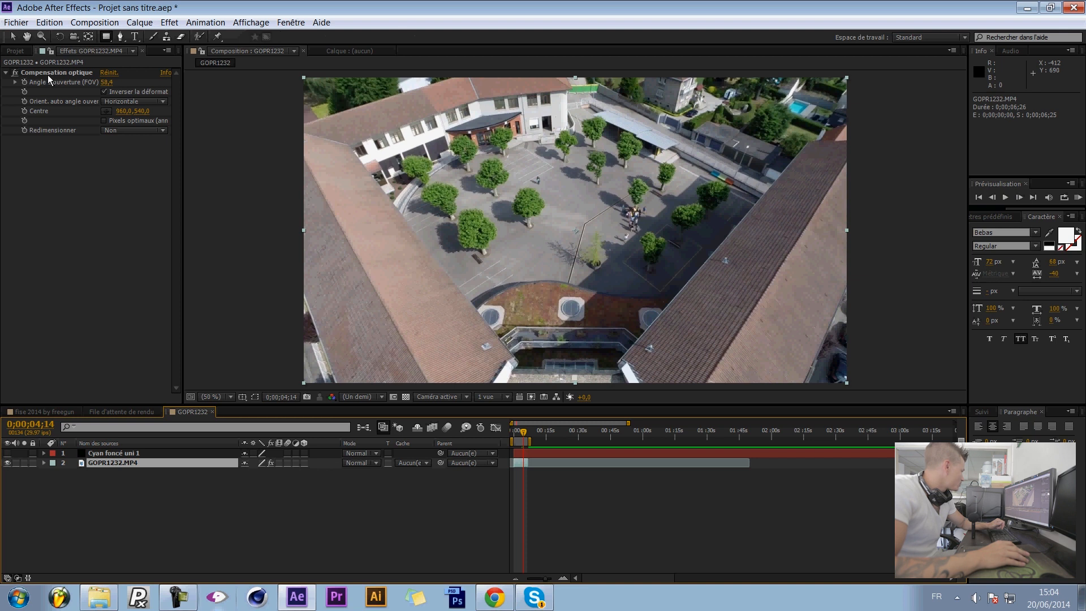
{"action": "right_click", "coordinate": [108, 469]}
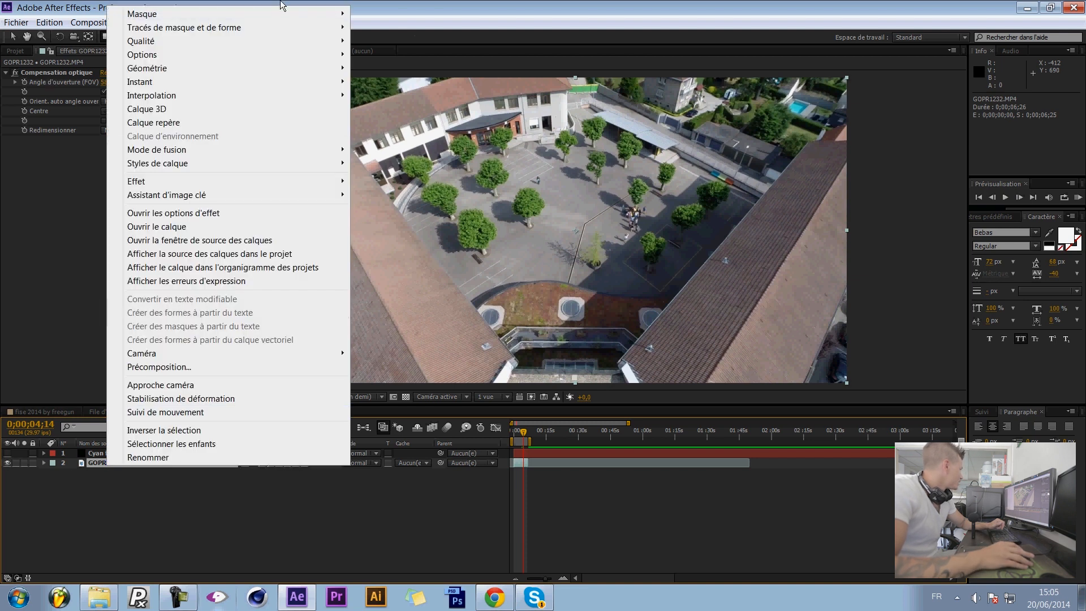
{"action": "mouse_move", "coordinate": [218, 33]}
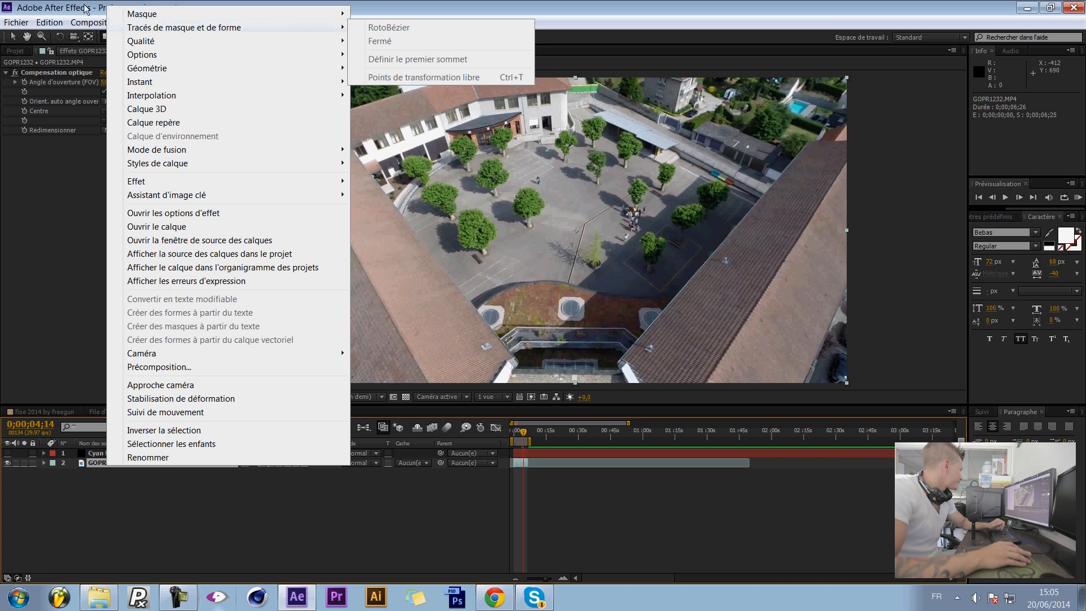
{"action": "left_click", "coordinate": [91, 26]}
{"action": "left_click", "coordinate": [139, 22]}
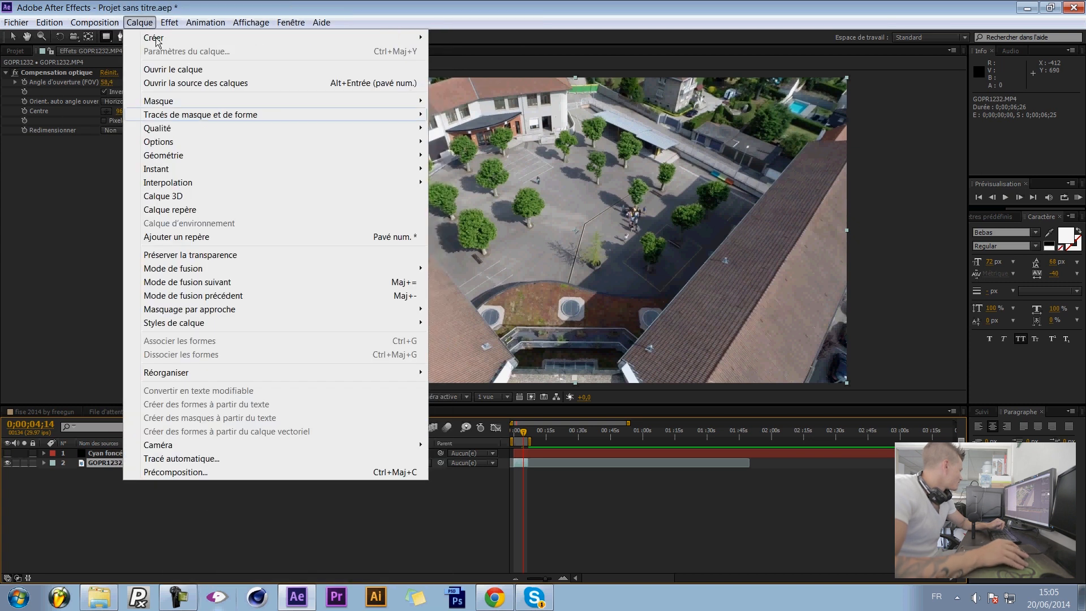
{"action": "left_click", "coordinate": [175, 472]}
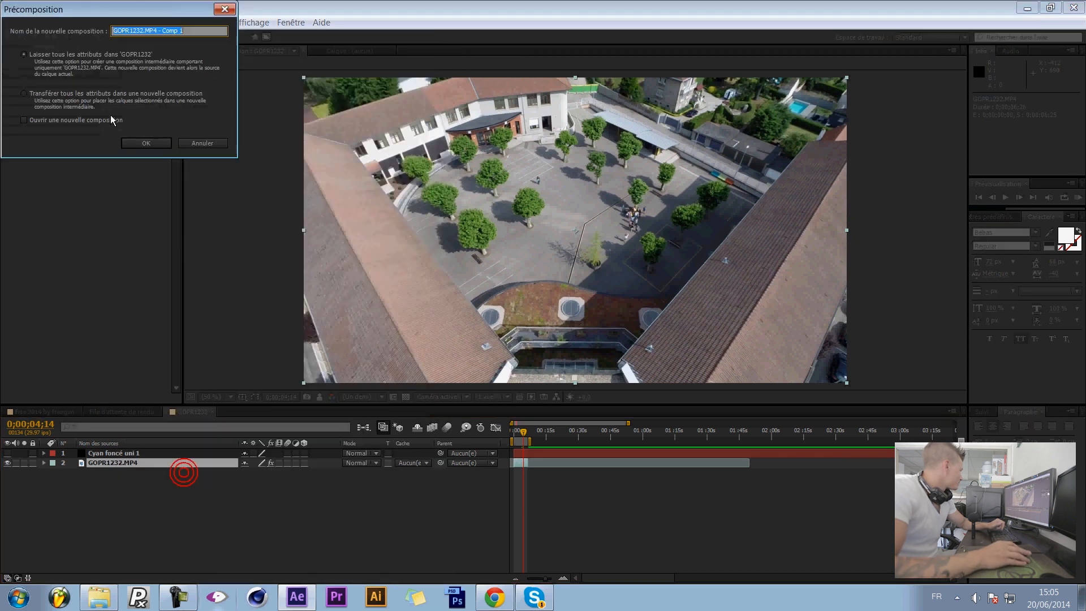
{"action": "left_click", "coordinate": [155, 143]}
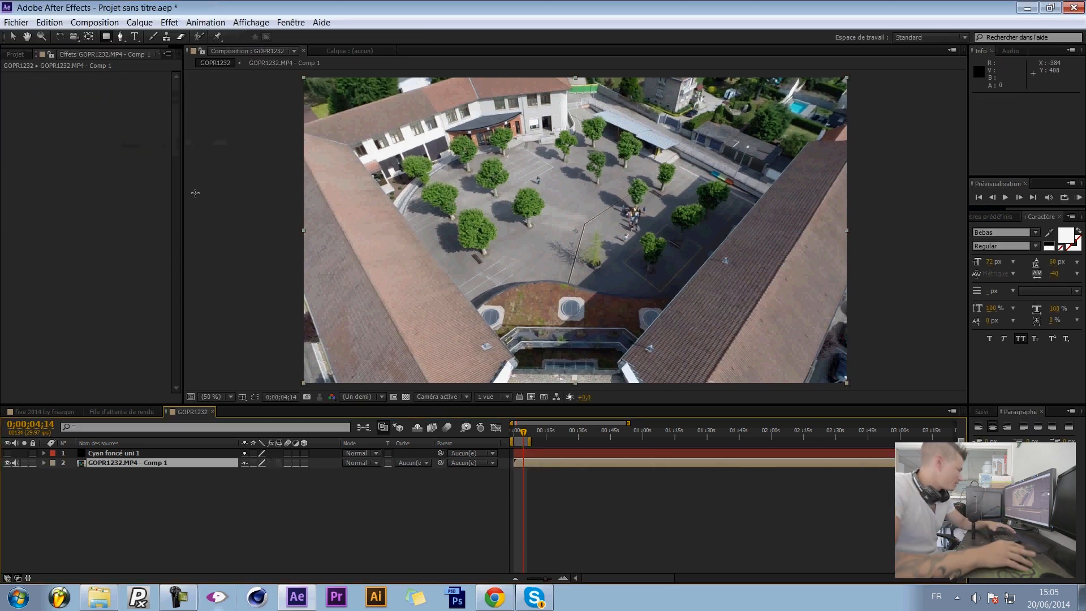
{"action": "left_click", "coordinate": [117, 470]}
{"action": "left_click", "coordinate": [119, 465]}
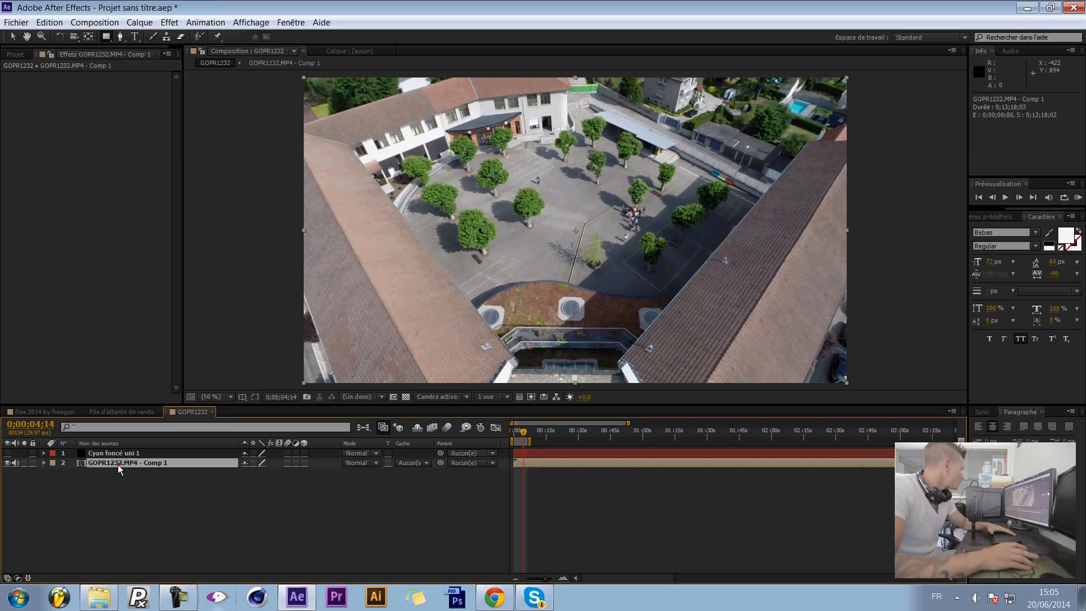
{"action": "left_click", "coordinate": [205, 22]}
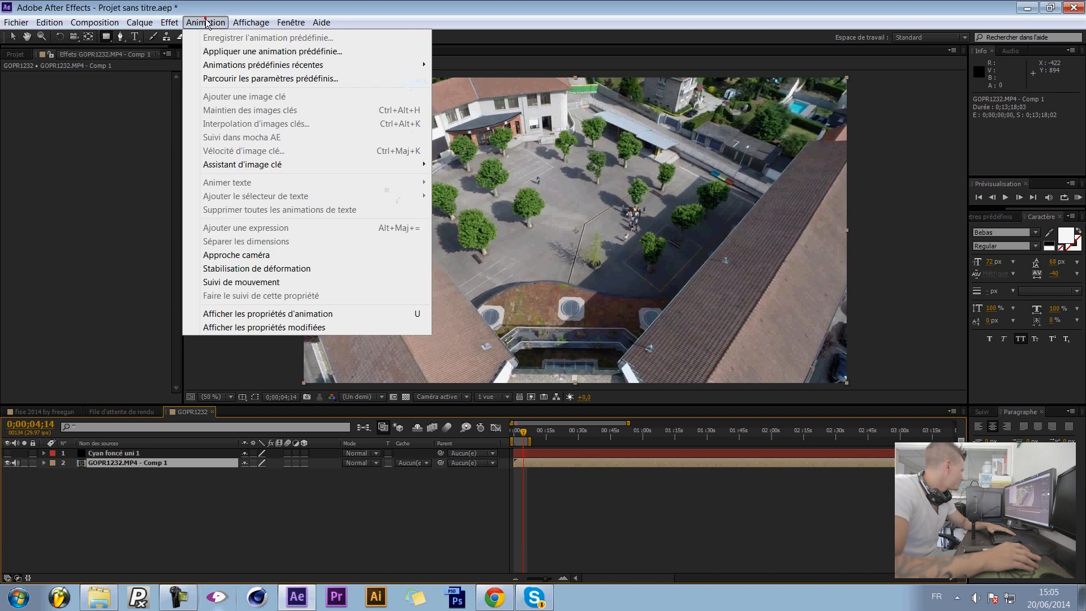
{"action": "left_click", "coordinate": [276, 253]}
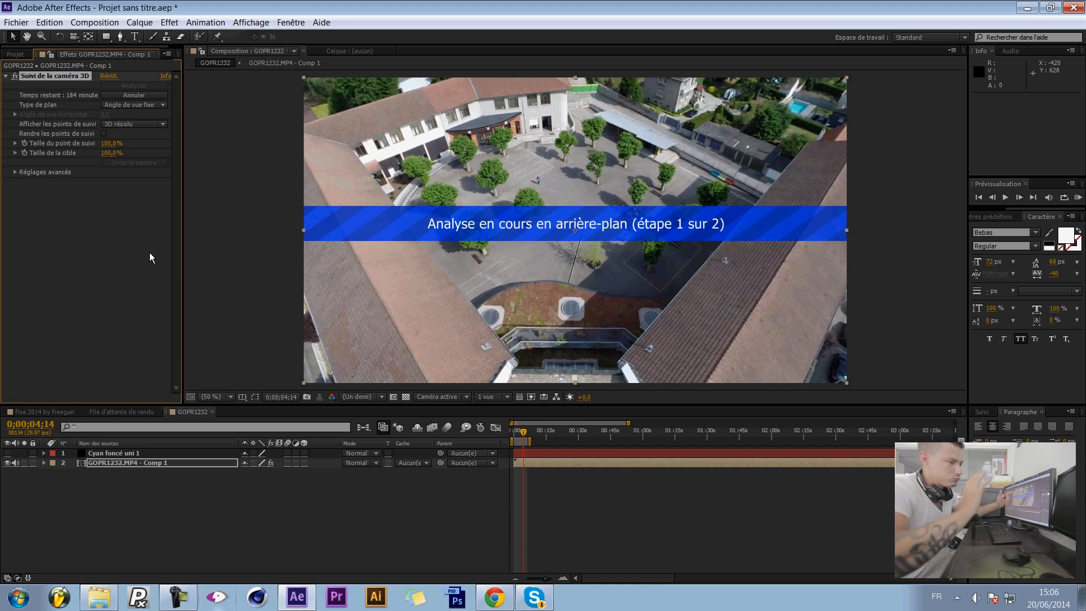
{"action": "left_click", "coordinate": [99, 480]}
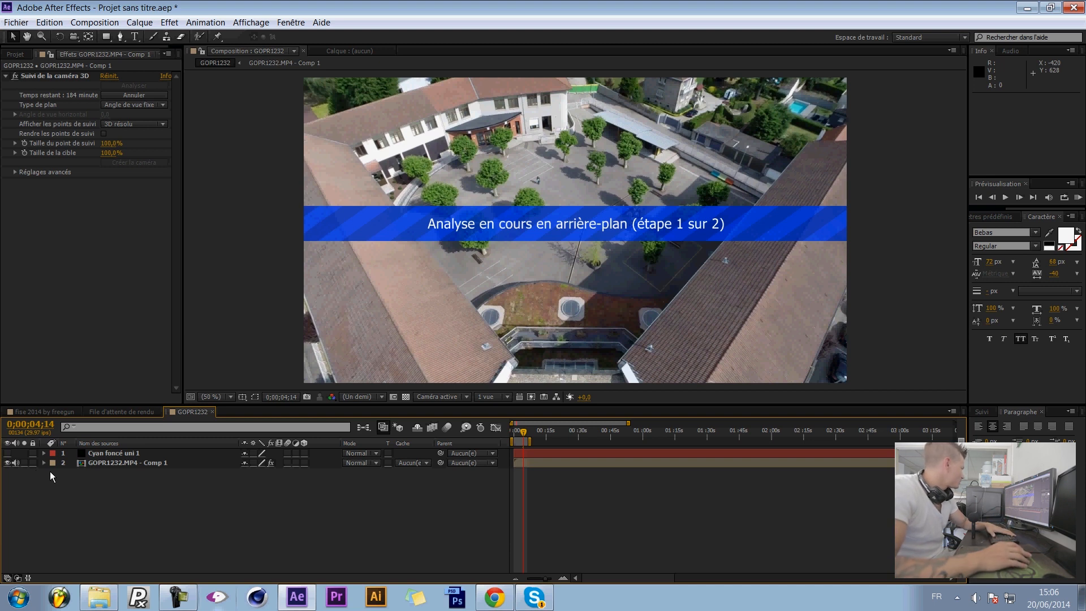
{"action": "left_click", "coordinate": [134, 95]}
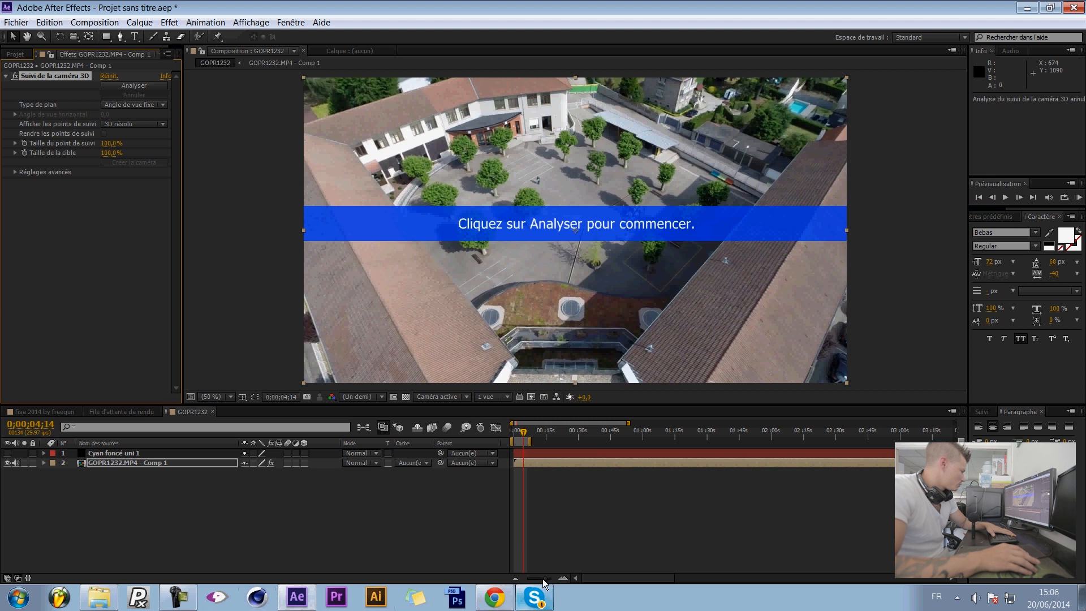
- Trim the end of the GOPR1232.MP4 - Comp 1 layer to 0;00;06;16
{"action": "left_click_drag", "start_coordinate": [546, 577], "coordinate": [527, 578]}
{"action": "left_click_drag", "start_coordinate": [955, 463], "coordinate": [519, 479]}
{"action": "left_click", "coordinate": [291, 520]}
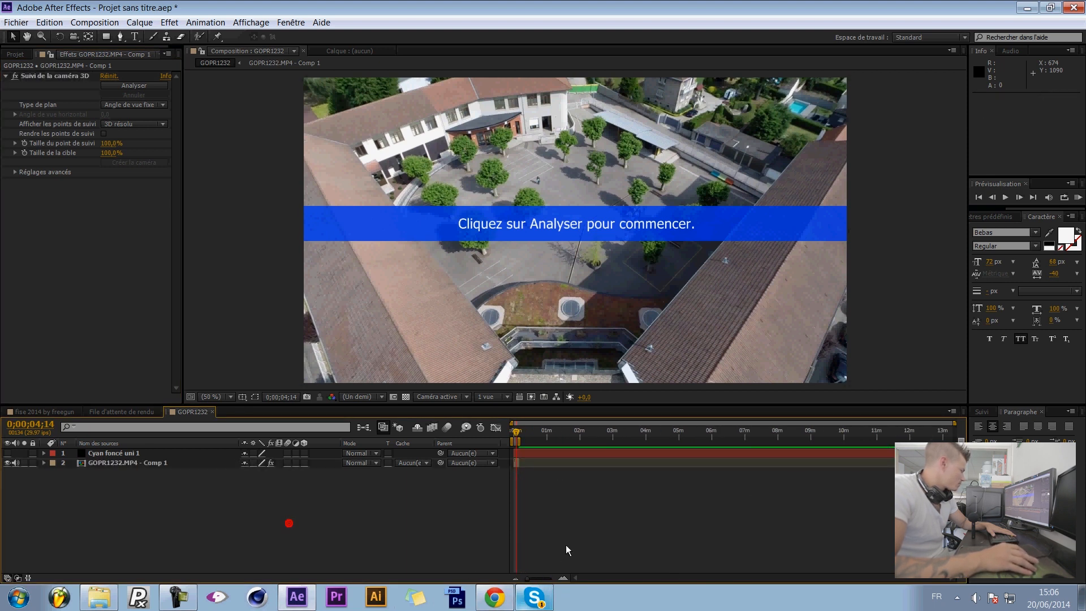
{"action": "left_click_drag", "start_coordinate": [527, 577], "coordinate": [550, 588]}
{"action": "left_click_drag", "start_coordinate": [594, 462], "coordinate": [564, 467]}
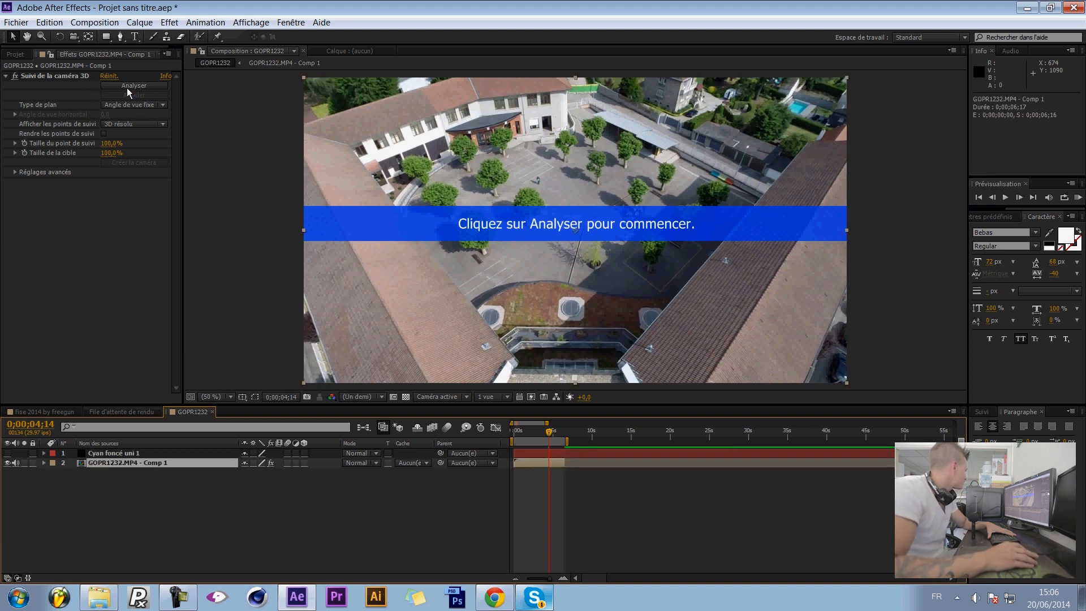
- Delete the Suivi de la caméra 3D effect from GOPR1232.MP4 - Comp 1 and apply it afresh to analyse the trimmed layer
{"action": "left_click", "coordinate": [35, 78]}
{"action": "key", "text": "Delete"}
{"action": "left_click", "coordinate": [126, 503]}
{"action": "left_click", "coordinate": [108, 463]}
{"action": "left_click", "coordinate": [176, 24]}
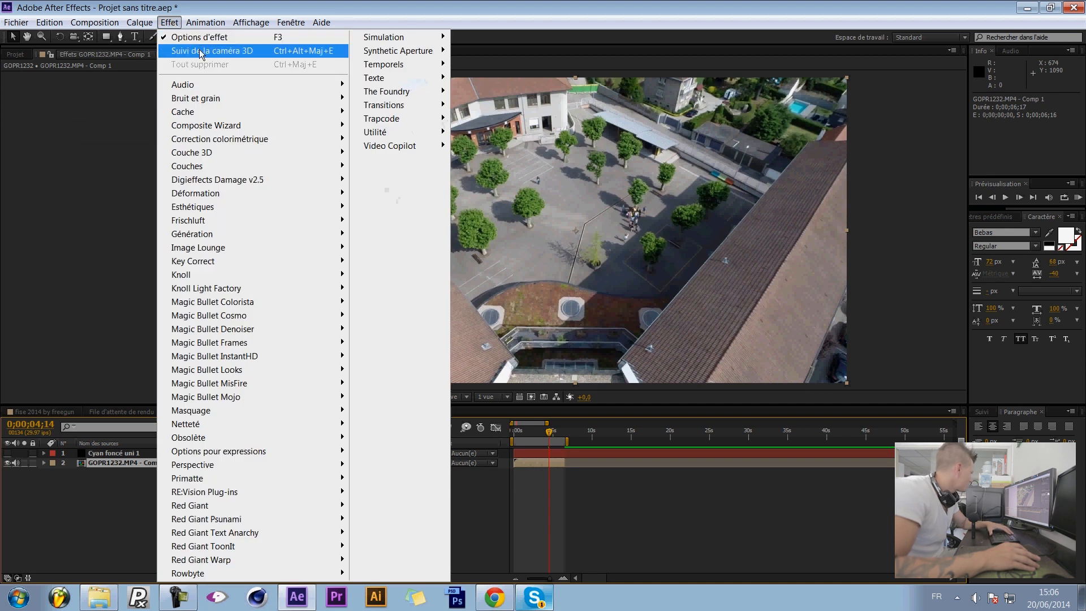
{"action": "left_click", "coordinate": [203, 55]}
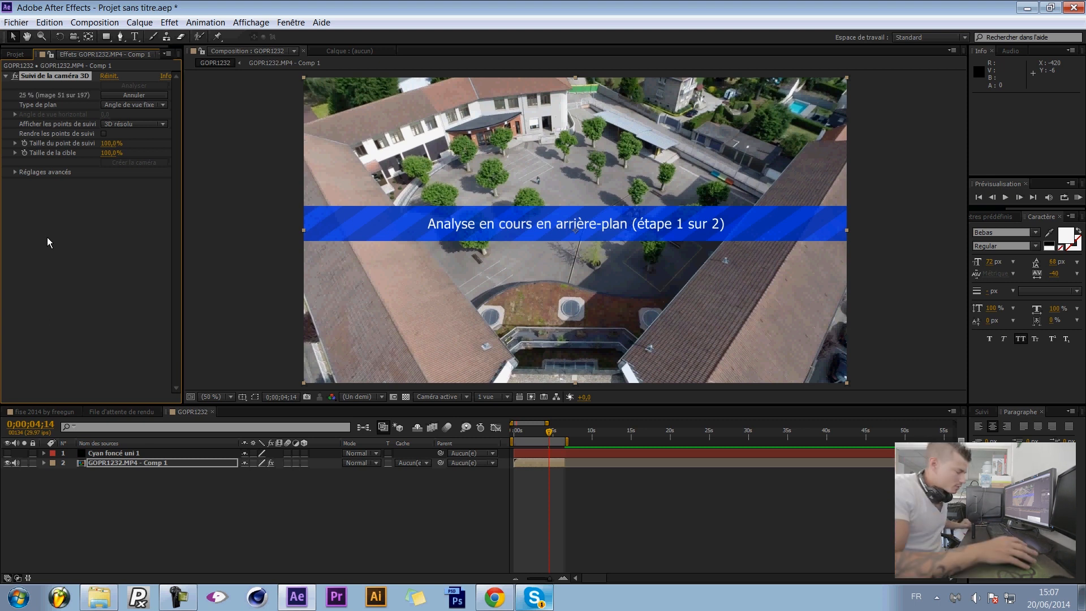
{"action": "left_click", "coordinate": [397, 527]}
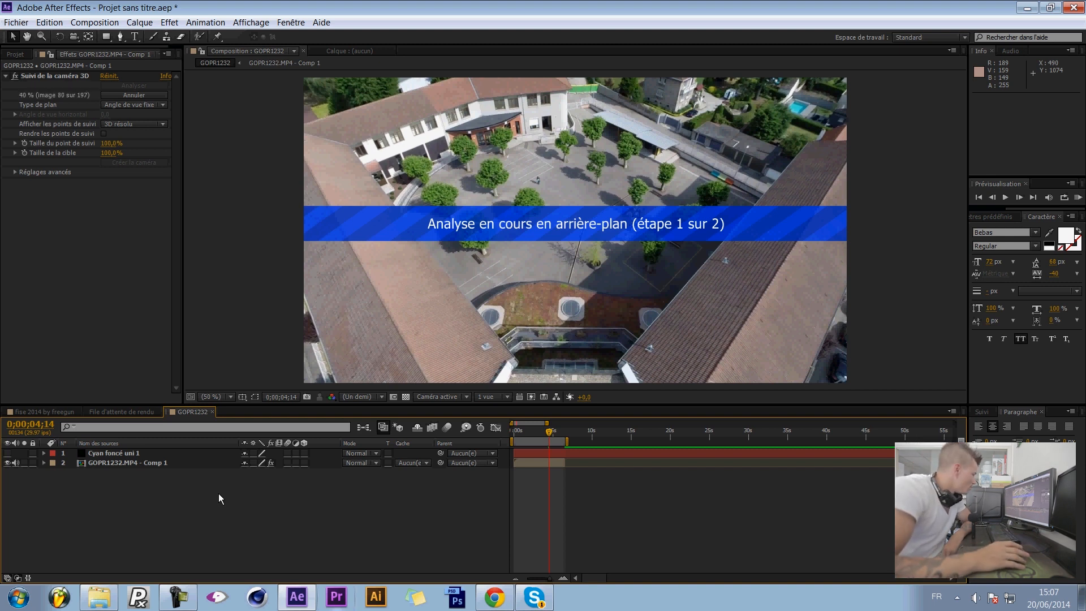
- Create a text layer reading SUPER and enlarge it to about 743% by 451% across the middle of the frame
{"action": "right_click", "coordinate": [255, 512]}
{"action": "mouse_move", "coordinate": [388, 383]}
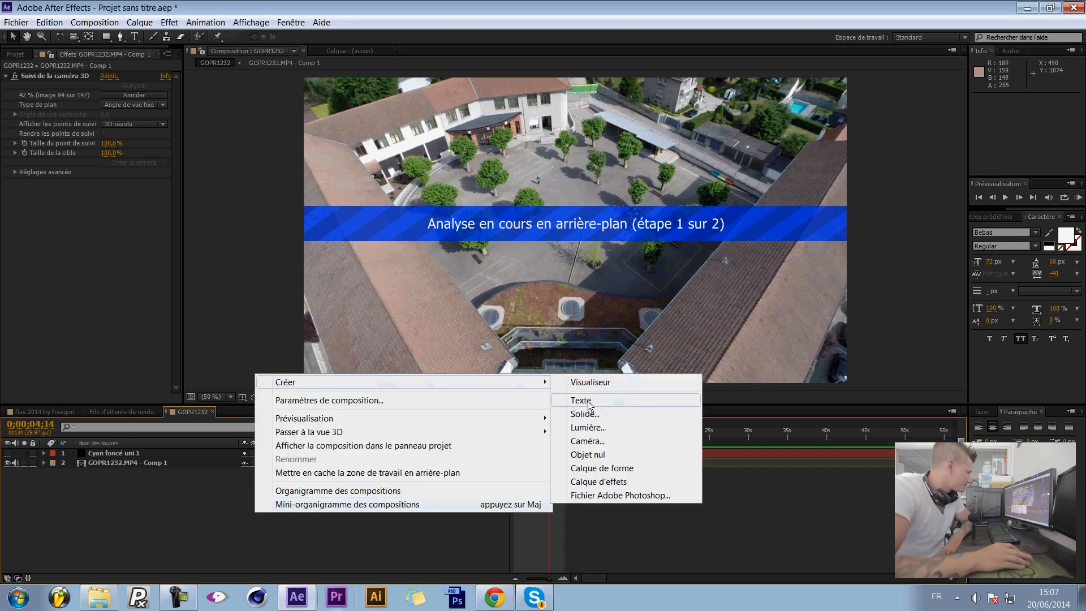
{"action": "left_click", "coordinate": [582, 400]}
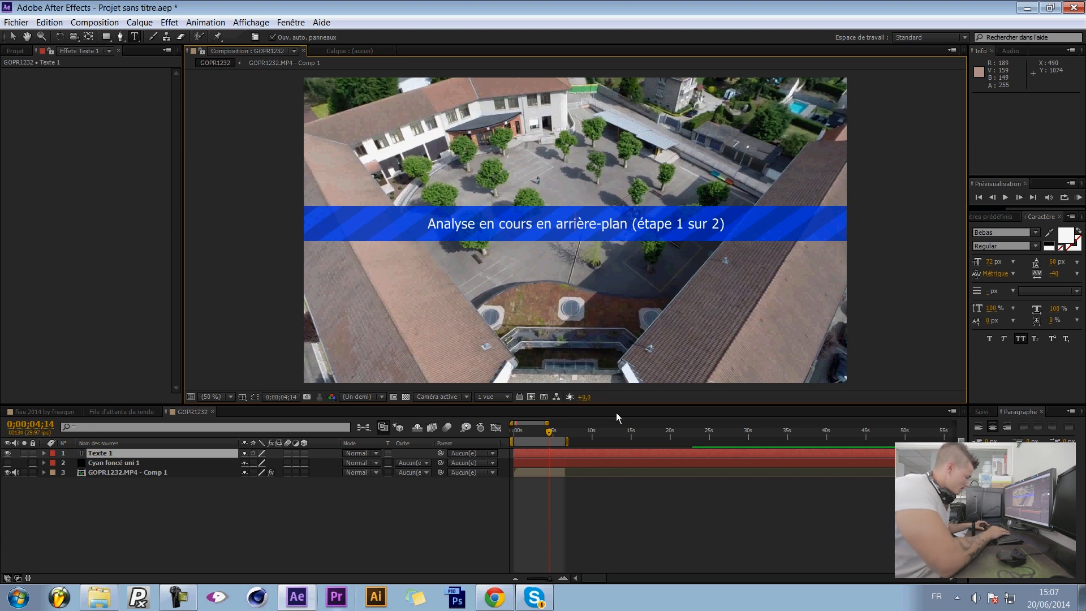
{"action": "type", "text": "SUPER"}
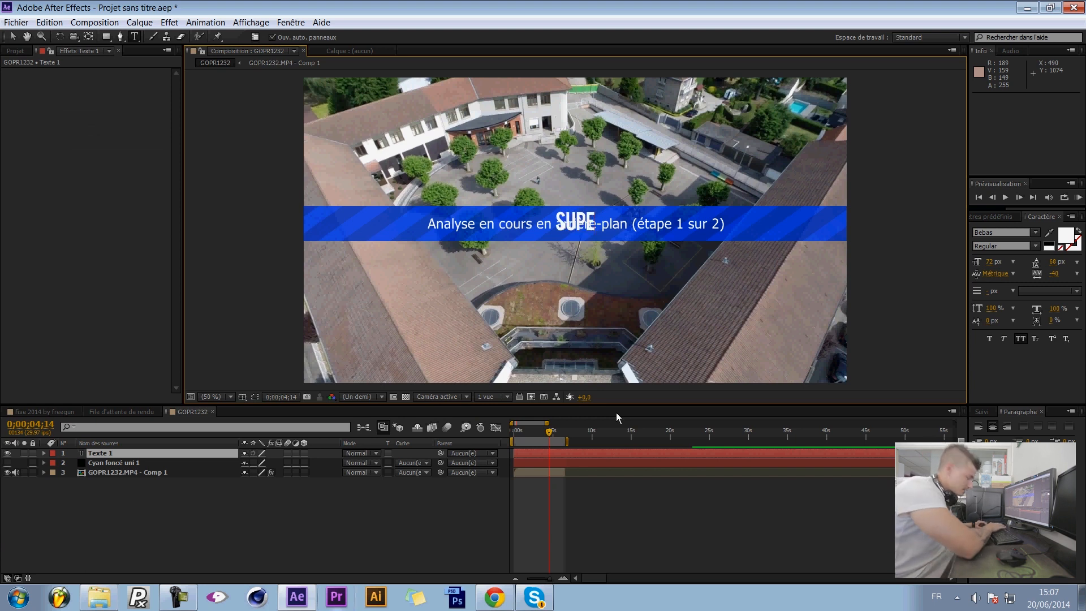
{"action": "left_click", "coordinate": [12, 36]}
{"action": "left_click_drag", "start_coordinate": [600, 213], "coordinate": [756, 144]}
- Give the SUPER text a black (000000) outline and deselect the layer
{"action": "left_click", "coordinate": [1078, 250]}
{"action": "left_click", "coordinate": [1075, 246]}
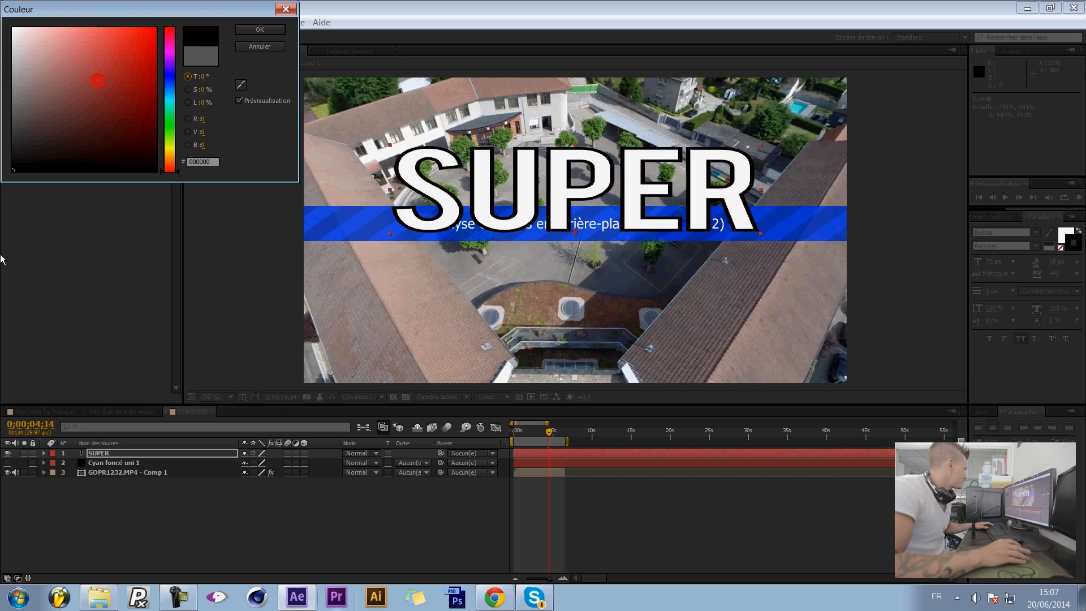
{"action": "left_click", "coordinate": [266, 28]}
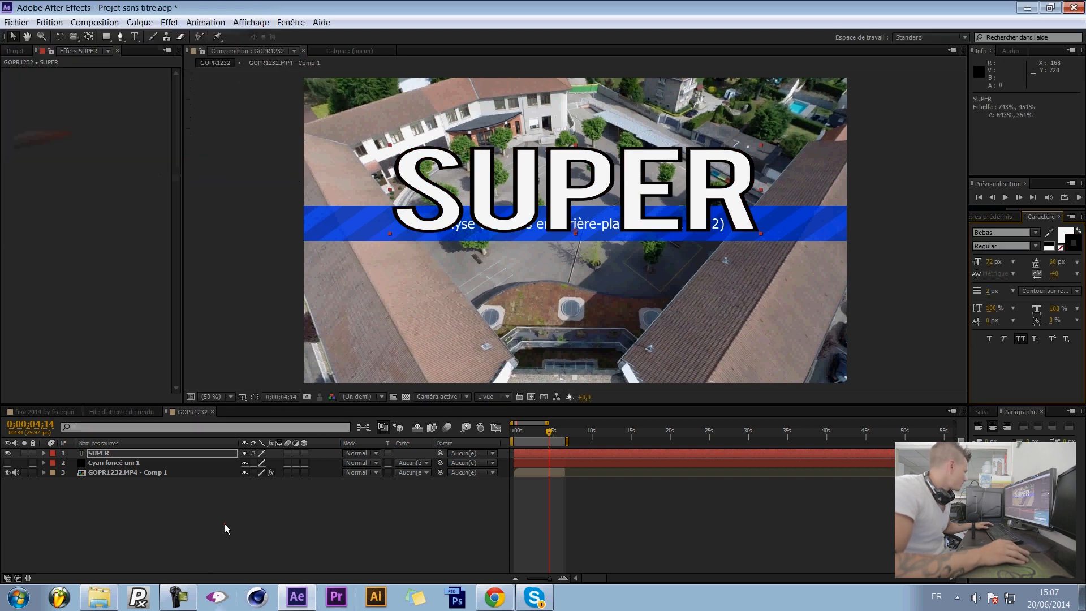
{"action": "left_click", "coordinate": [116, 454]}
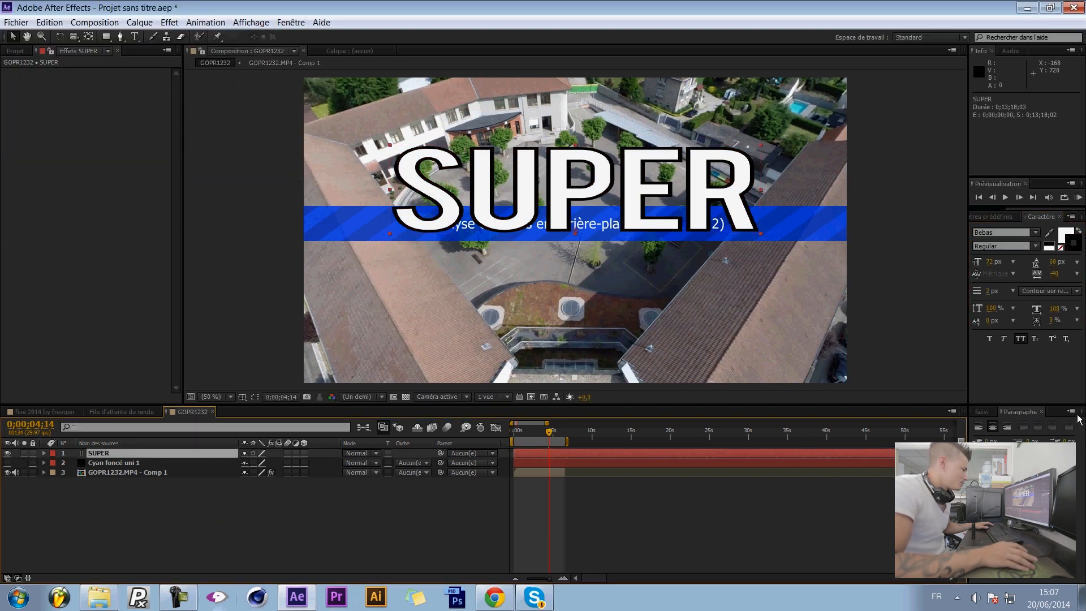
{"action": "left_click", "coordinate": [157, 516]}
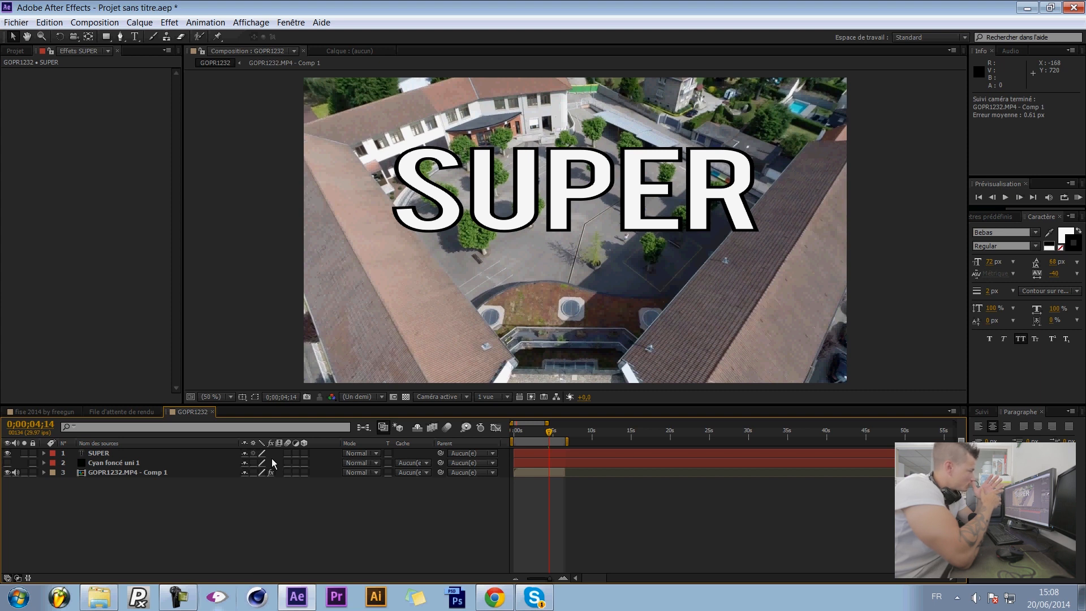
- Show the track points of the GOPR1232.MP4 - Comp 1 layer's Suivi de la caméra 3D effect at 0;00;03;05
{"action": "left_click", "coordinate": [102, 473]}
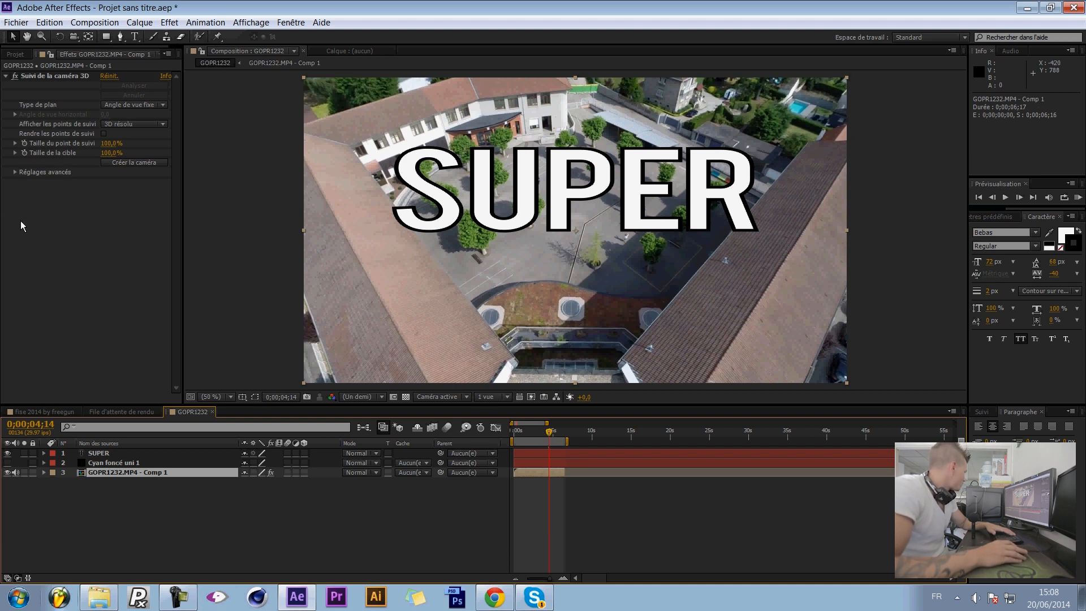
{"action": "mouse_move", "coordinate": [547, 435]}
{"action": "left_mouse_down"}
{"action": "mouse_move", "coordinate": [521, 429]}
{"action": "mouse_move", "coordinate": [538, 429]}
{"action": "left_mouse_up"}
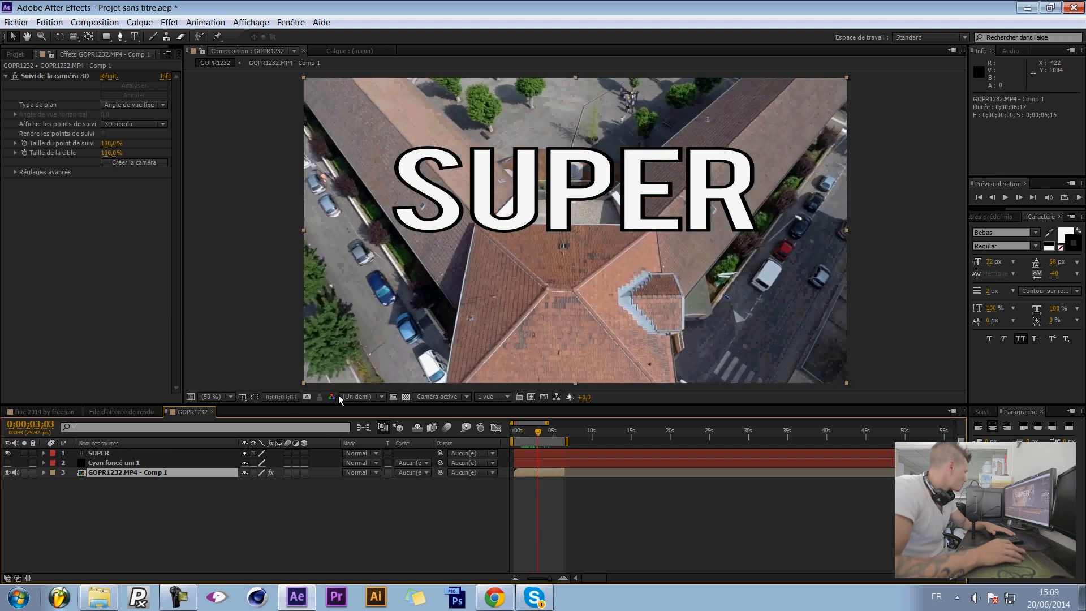
{"action": "left_click", "coordinate": [49, 75]}
{"action": "left_click_drag", "start_coordinate": [544, 431], "coordinate": [539, 432]}
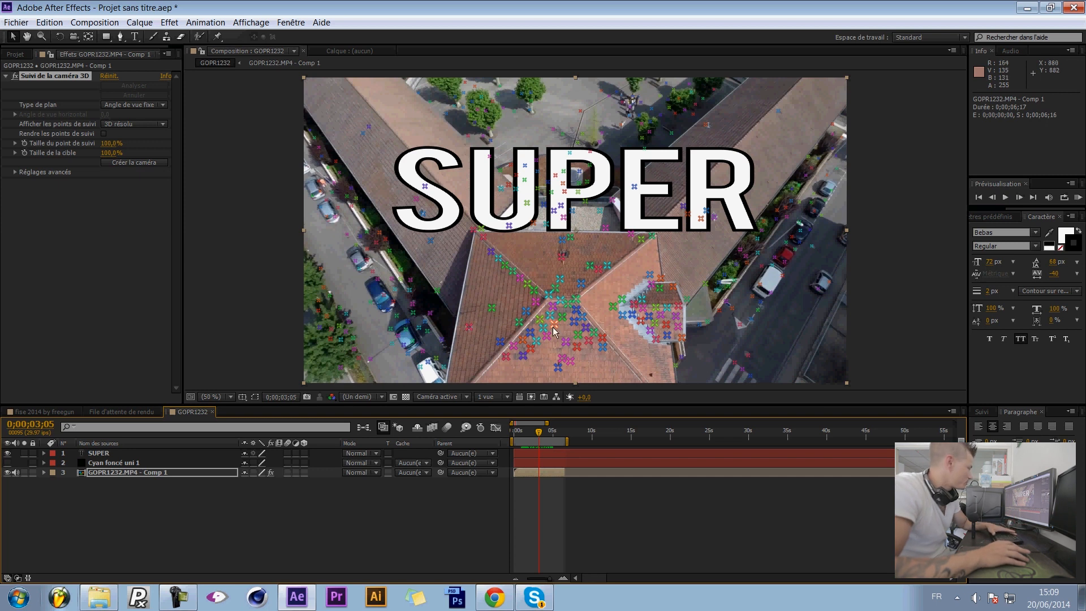
- Create a null and a camera from three track points near the upper edge of the central tiled roof
{"action": "left_click", "coordinate": [578, 254]}
{"action": "right_click", "coordinate": [578, 254]}
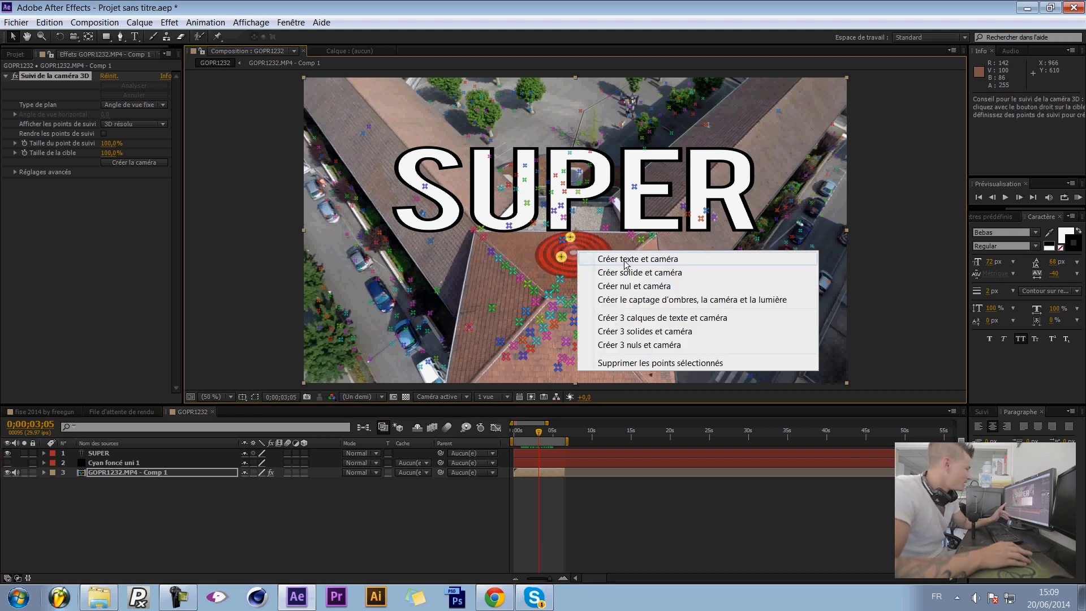
{"action": "left_click", "coordinate": [627, 285]}
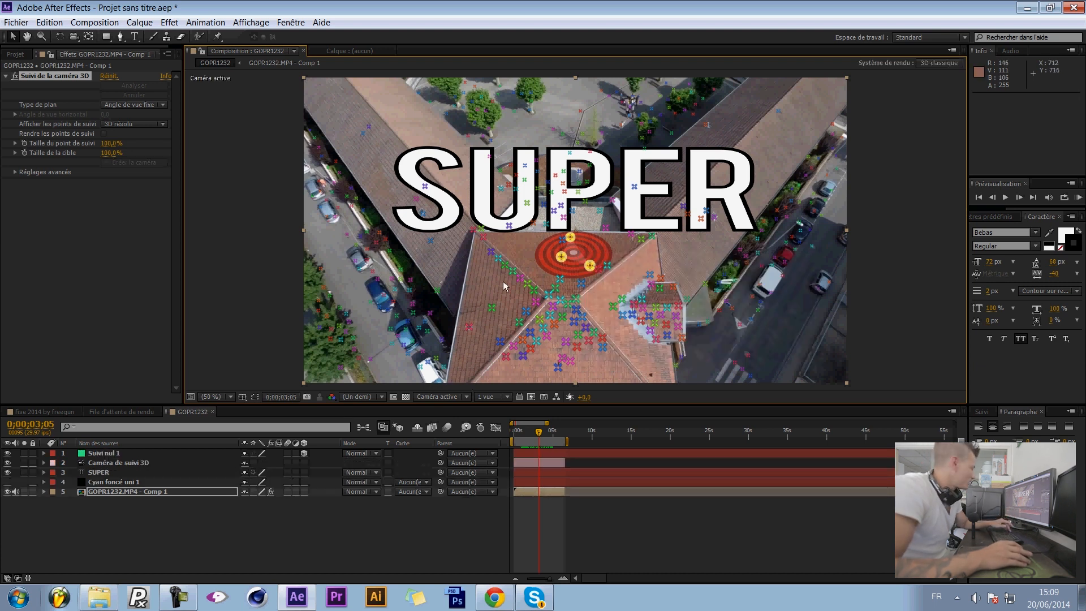
{"action": "left_click", "coordinate": [204, 524]}
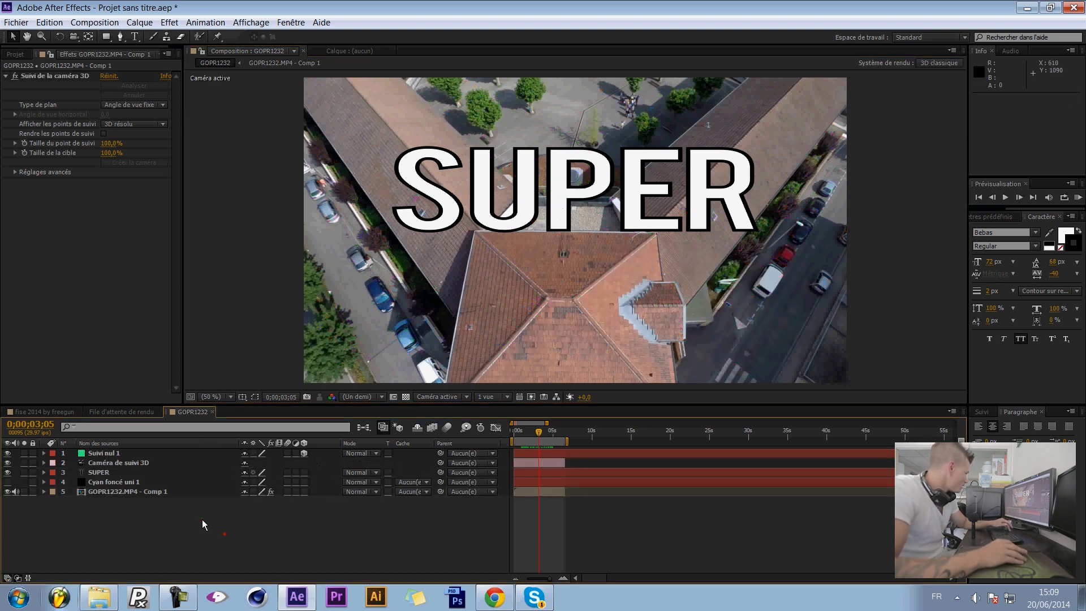
- Review the Suivi nul 1 null, the clip's 3D camera tracker points and the Caméra de suivi 3D layer
{"action": "left_click", "coordinate": [101, 453]}
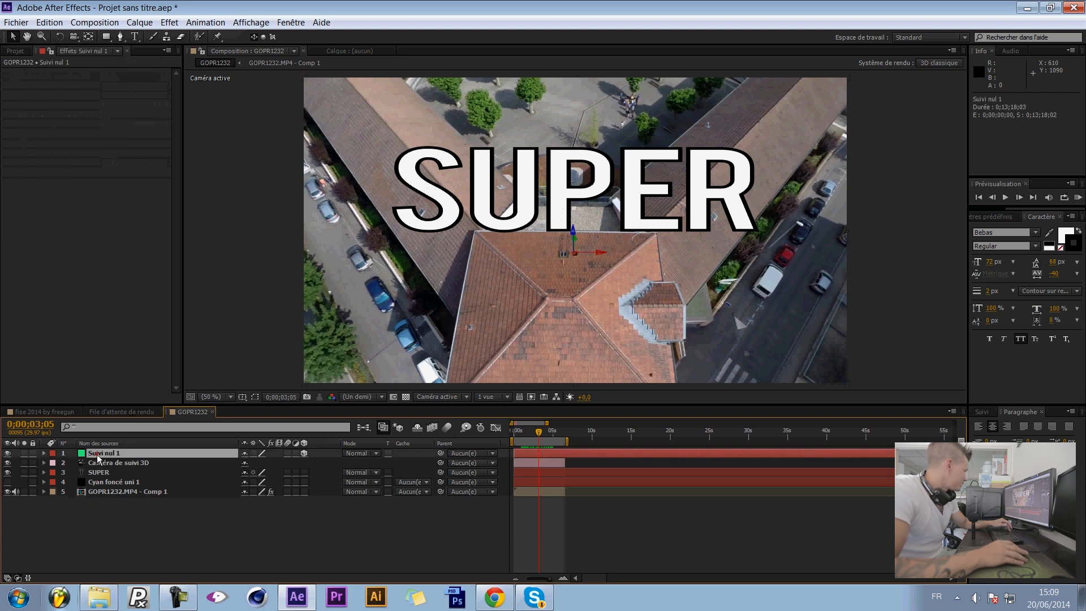
{"action": "left_click", "coordinate": [114, 492]}
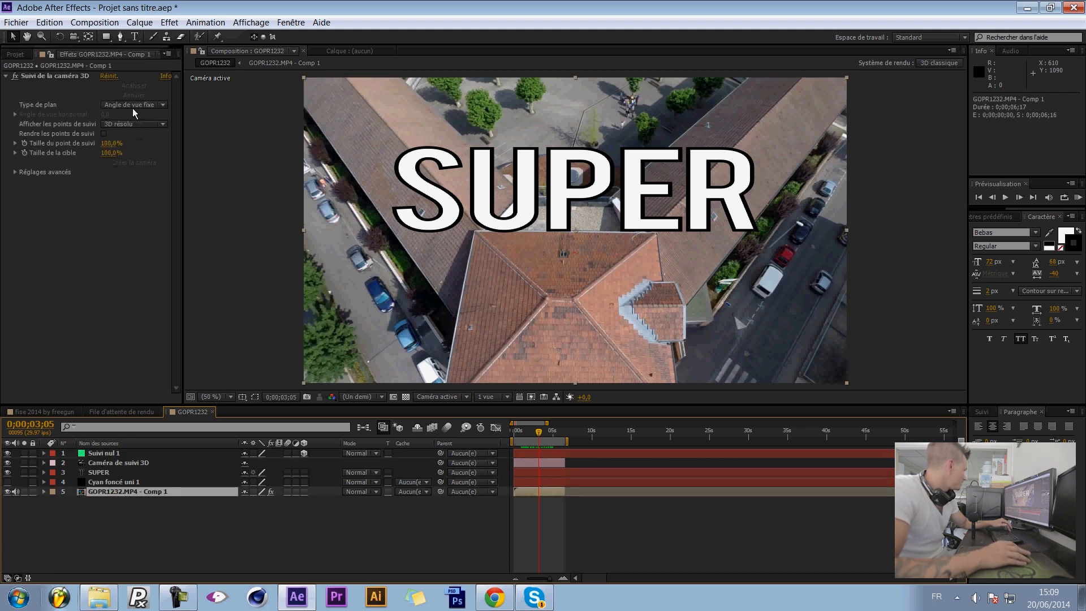
{"action": "left_click", "coordinate": [35, 77]}
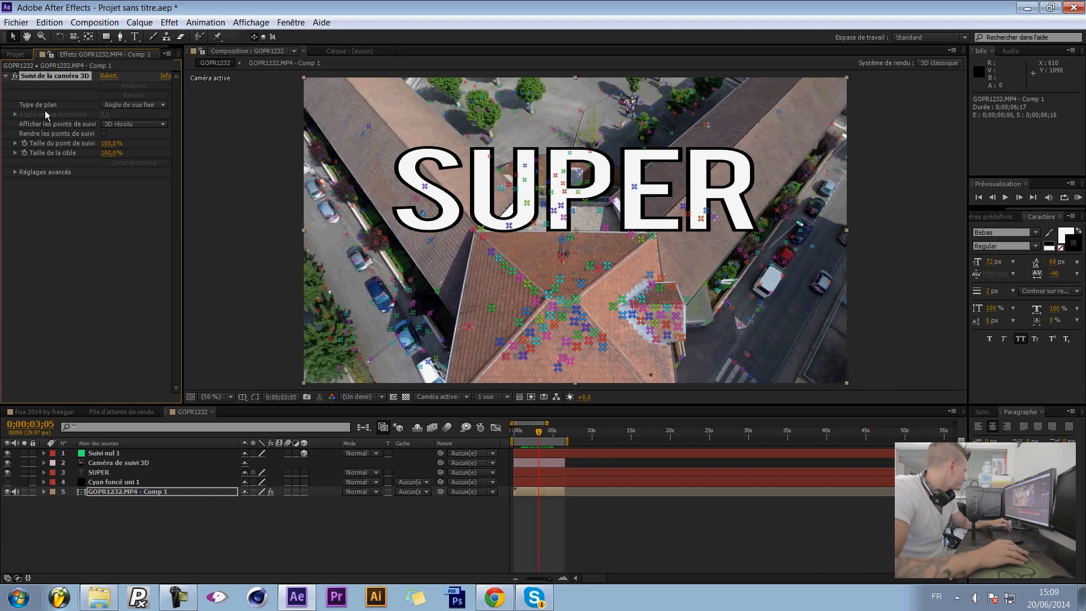
{"action": "left_click", "coordinate": [134, 463]}
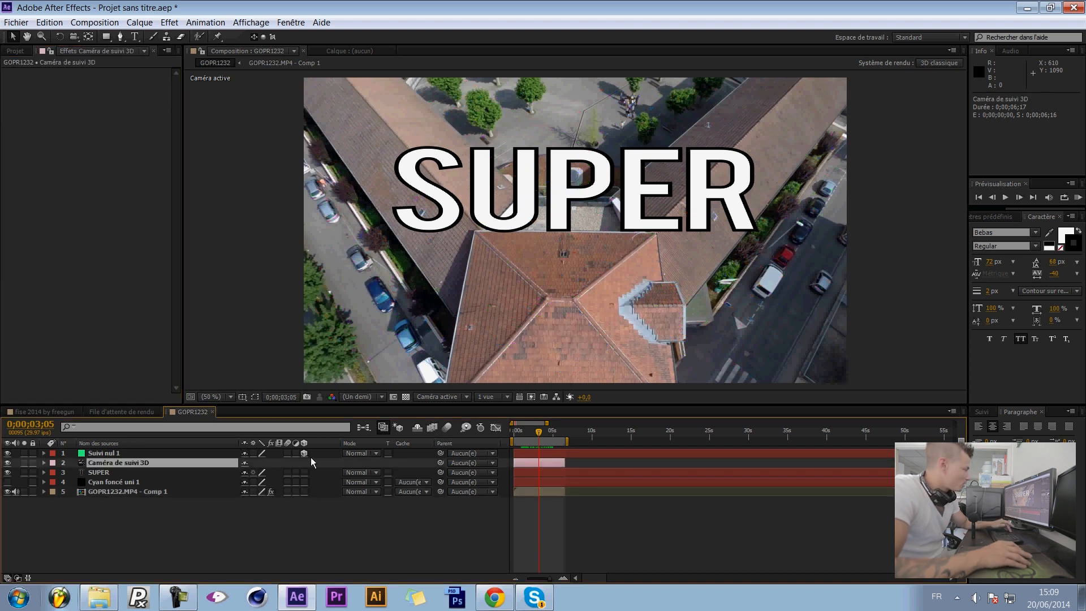
- Set the Suivi nul 1 layer's scale to 1742% and check the null over the roof around 0;00;02;01 to 0;00;02;05
{"action": "left_click_drag", "start_coordinate": [539, 437], "coordinate": [530, 436]}
{"action": "left_click", "coordinate": [97, 453]}
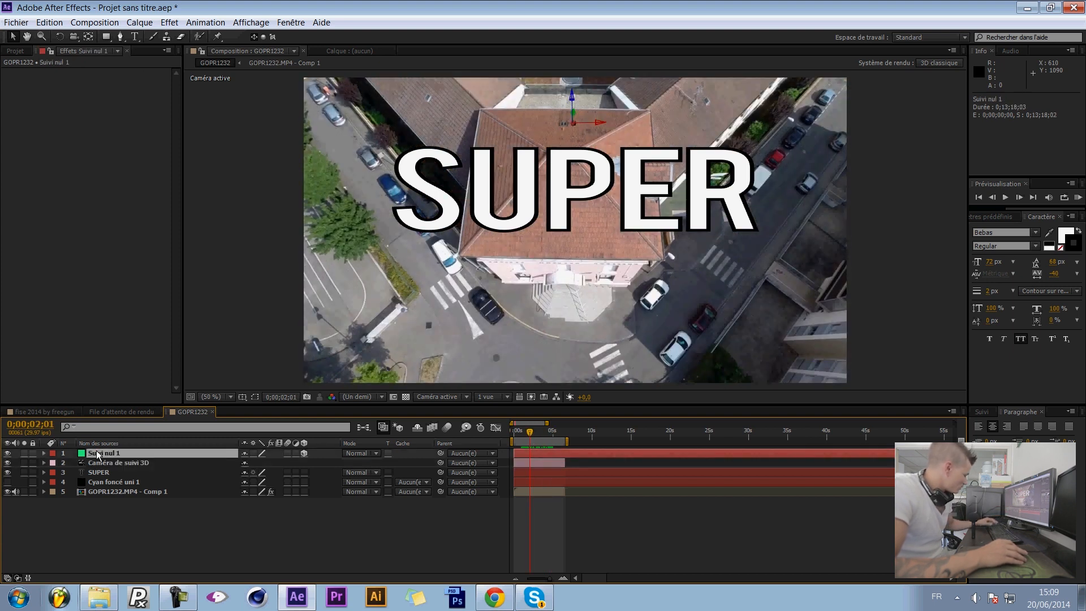
{"action": "key", "text": "s"}
{"action": "left_click_drag", "start_coordinate": [291, 464], "coordinate": [587, 127]}
{"action": "scroll", "coordinate": [560, 158], "scroll_direction": "up", "scroll_amount": 1}
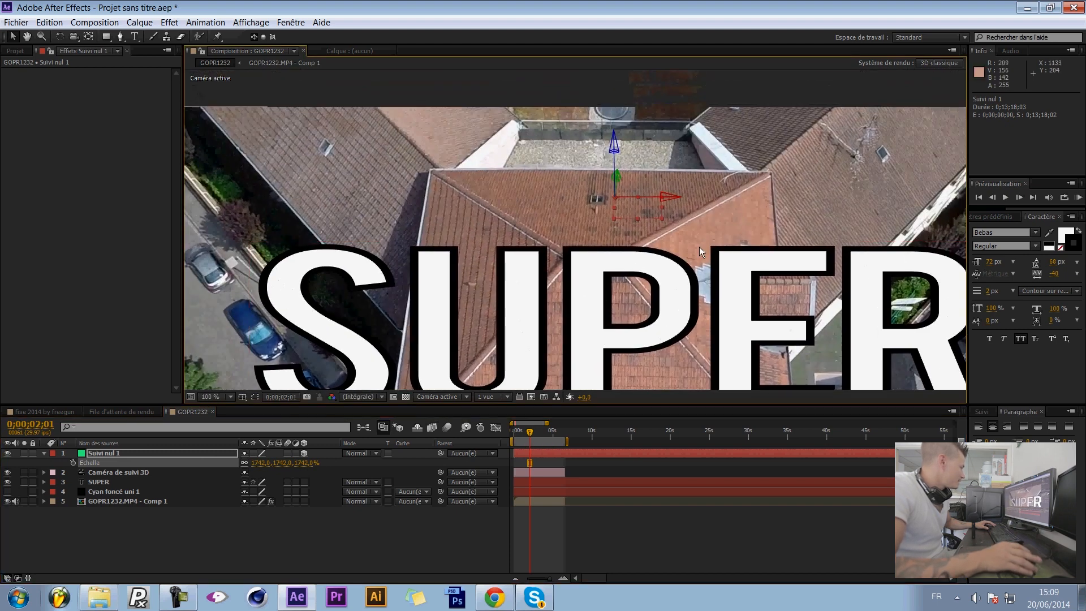
{"action": "left_click_drag", "start_coordinate": [530, 434], "coordinate": [531, 432]}
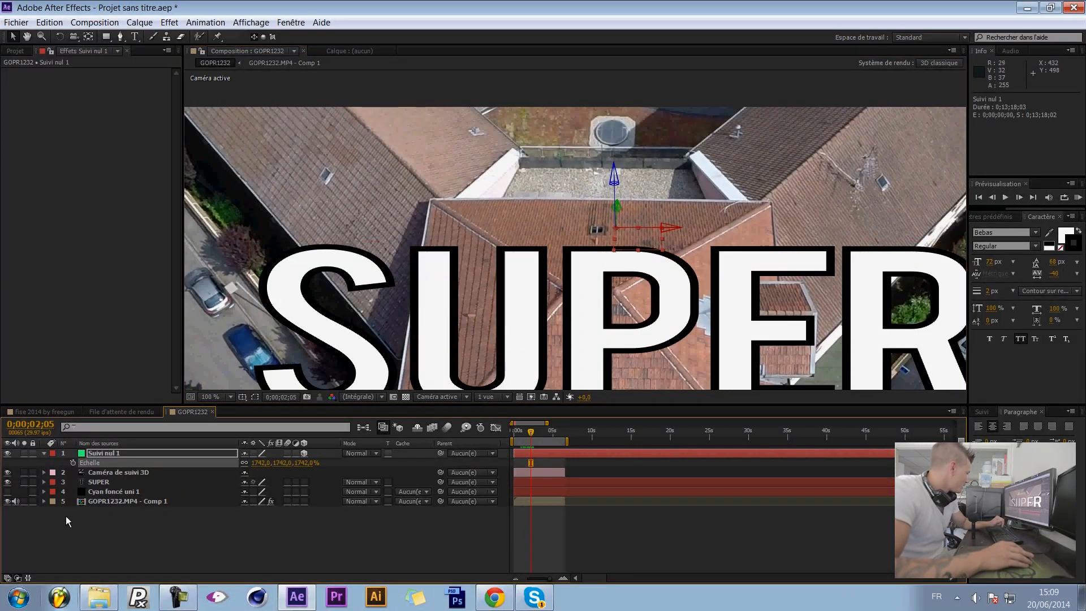
- Parent the SUPER text layer to Suivi nul 1 and go to 0;00;02;20
{"action": "left_click", "coordinate": [106, 479]}
{"action": "left_click_drag", "start_coordinate": [441, 482], "coordinate": [108, 453]}
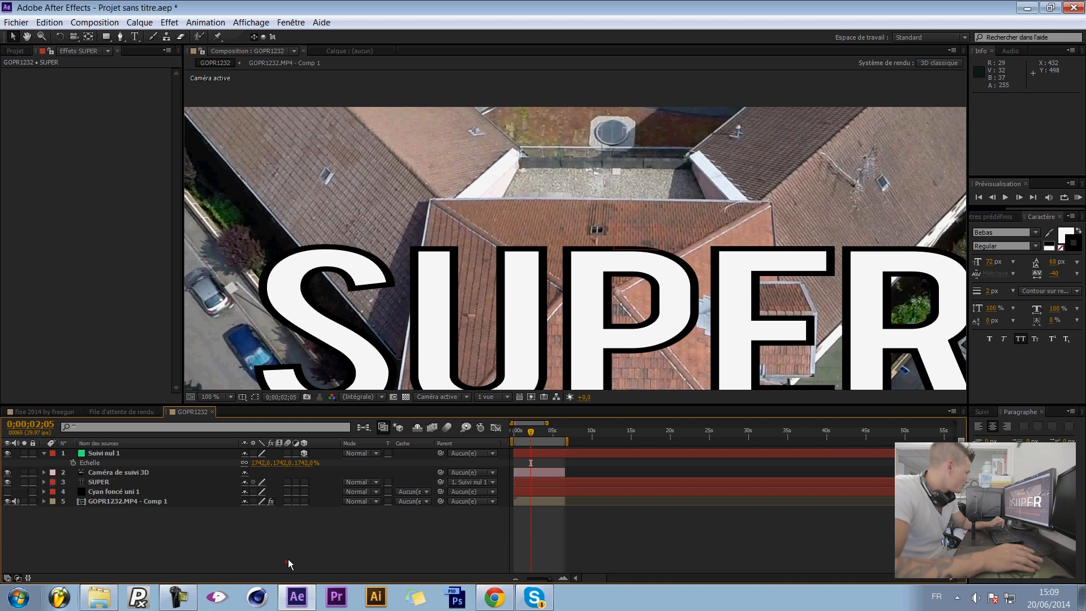
{"action": "scroll", "coordinate": [521, 240], "scroll_direction": "down", "scroll_amount": 2}
{"action": "left_click_drag", "start_coordinate": [522, 241], "coordinate": [505, 175]}
{"action": "left_click_drag", "start_coordinate": [536, 434], "coordinate": [537, 434]}
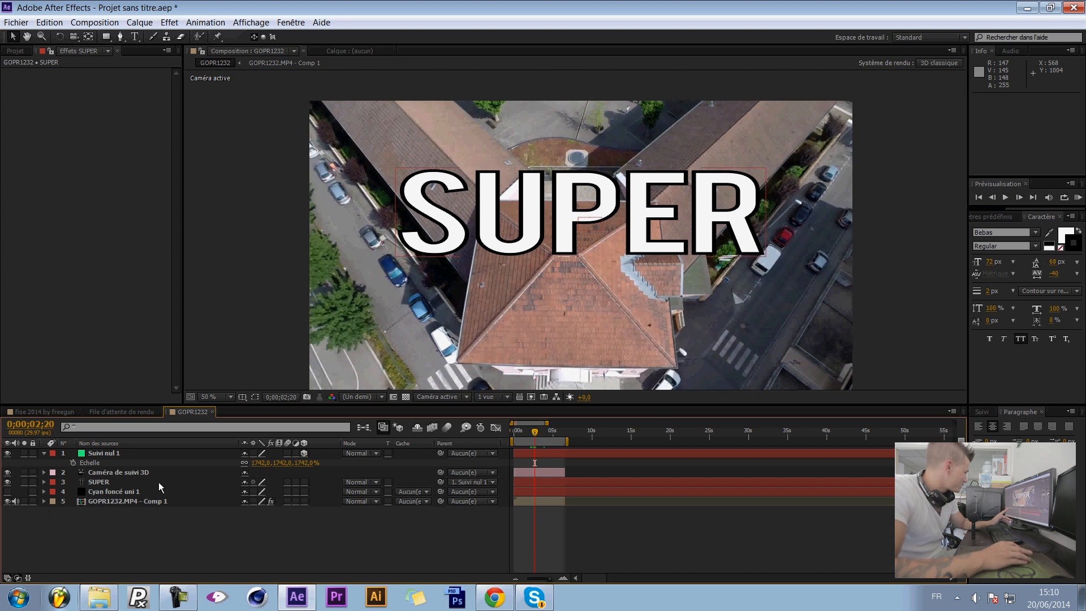
- Make the SUPER text a 3D layer and check how it follows the roof back to 0;00;02;05
{"action": "left_click", "coordinate": [111, 482]}
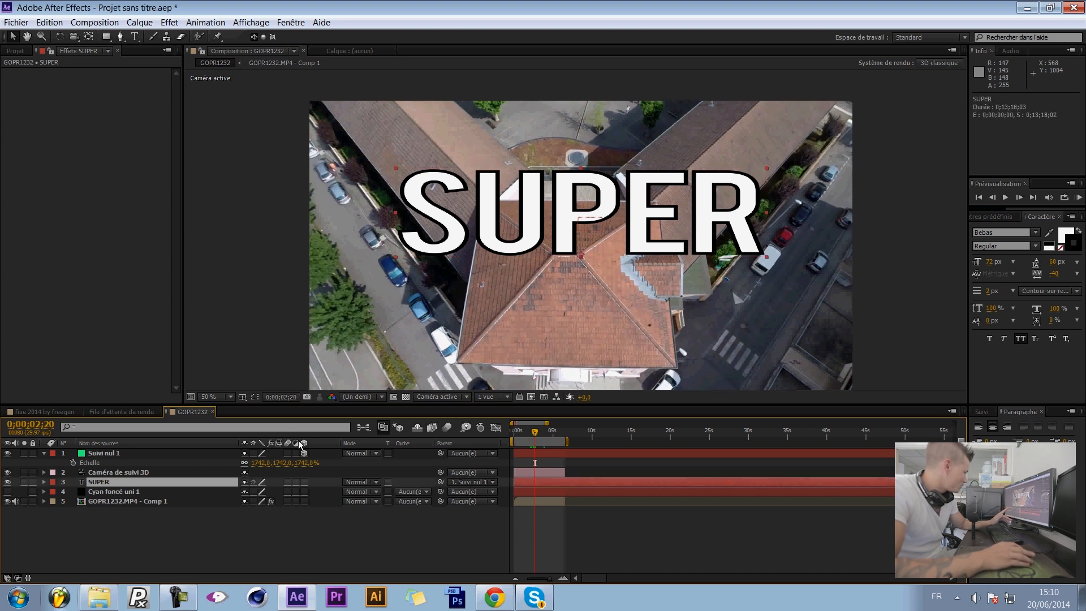
{"action": "left_click", "coordinate": [304, 481]}
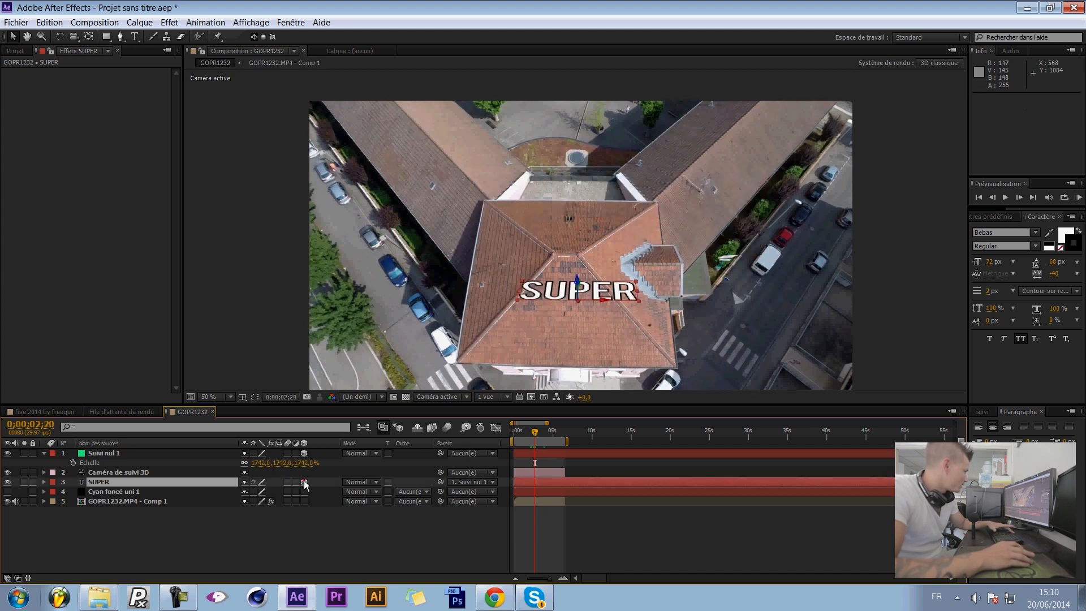
{"action": "left_click", "coordinate": [401, 543]}
{"action": "left_click_drag", "start_coordinate": [535, 433], "coordinate": [530, 433]}
- Shift the SUPER layer's anchor point to about 26, 299, 0 so the text sits on the central roof's upper slope
{"action": "left_click", "coordinate": [131, 471]}
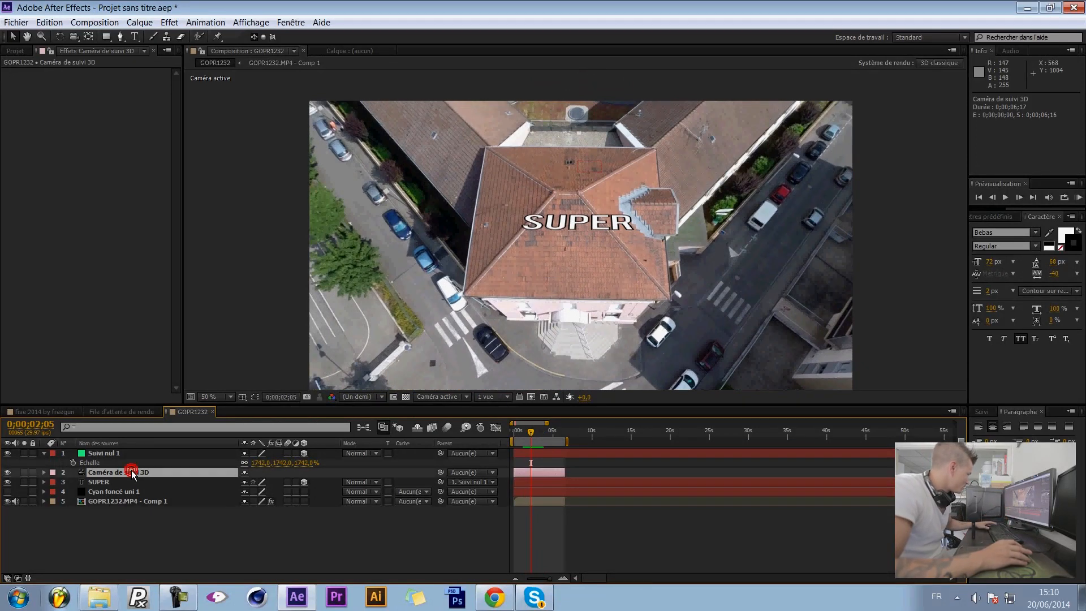
{"action": "left_click", "coordinate": [113, 482]}
{"action": "key", "text": "a"}
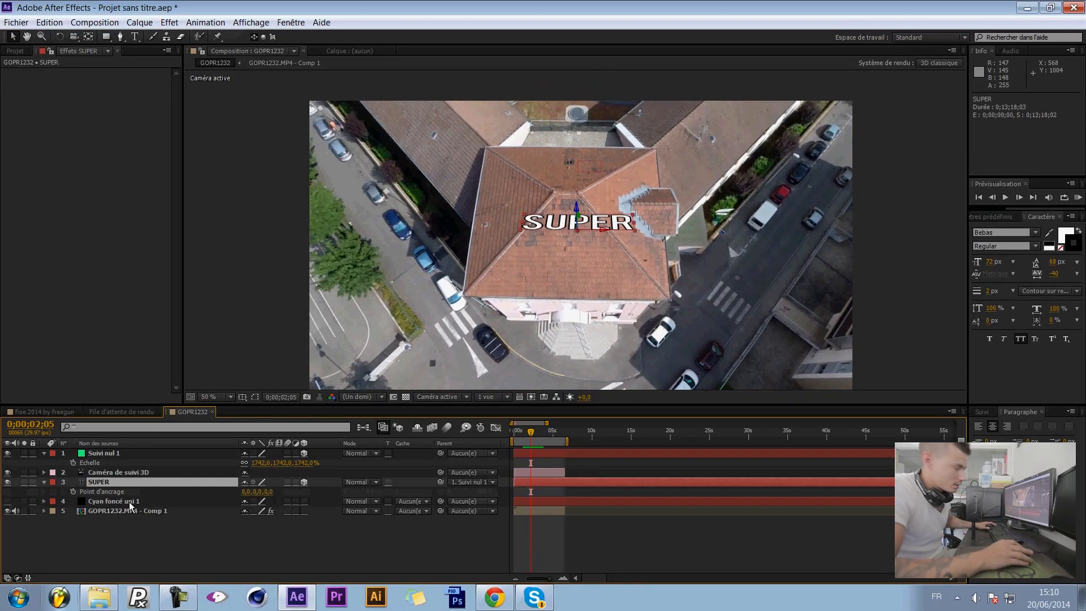
{"action": "left_click_drag", "start_coordinate": [266, 496], "coordinate": [416, 498]}
{"action": "key", "text": "ctrl+z"}
{"action": "left_click", "coordinate": [335, 552]}
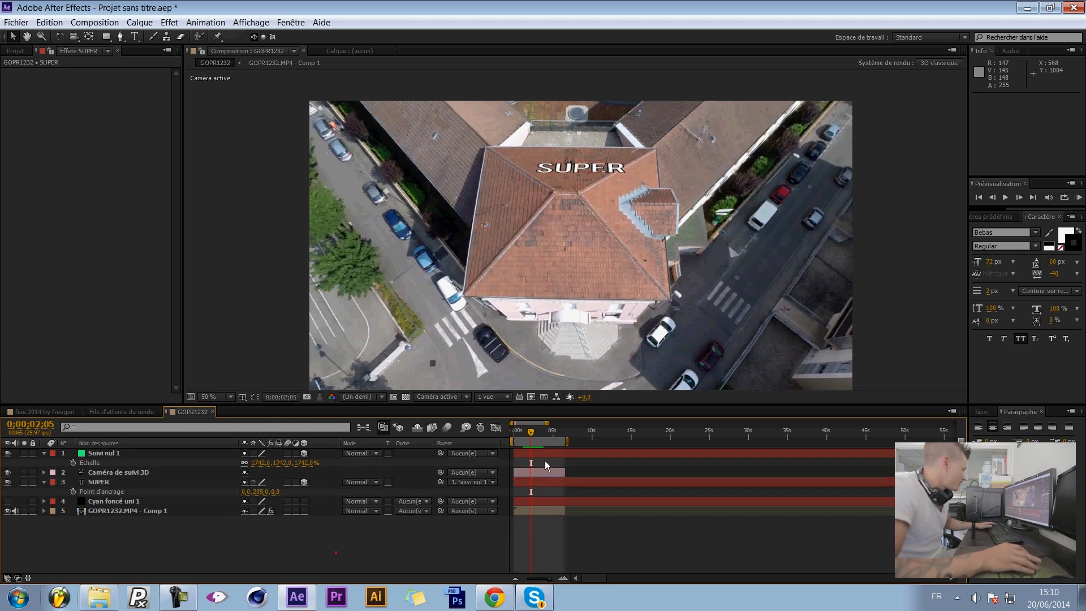
{"action": "left_click_drag", "start_coordinate": [530, 436], "coordinate": [535, 441]}
{"action": "left_click_drag", "start_coordinate": [249, 491], "coordinate": [255, 483]}
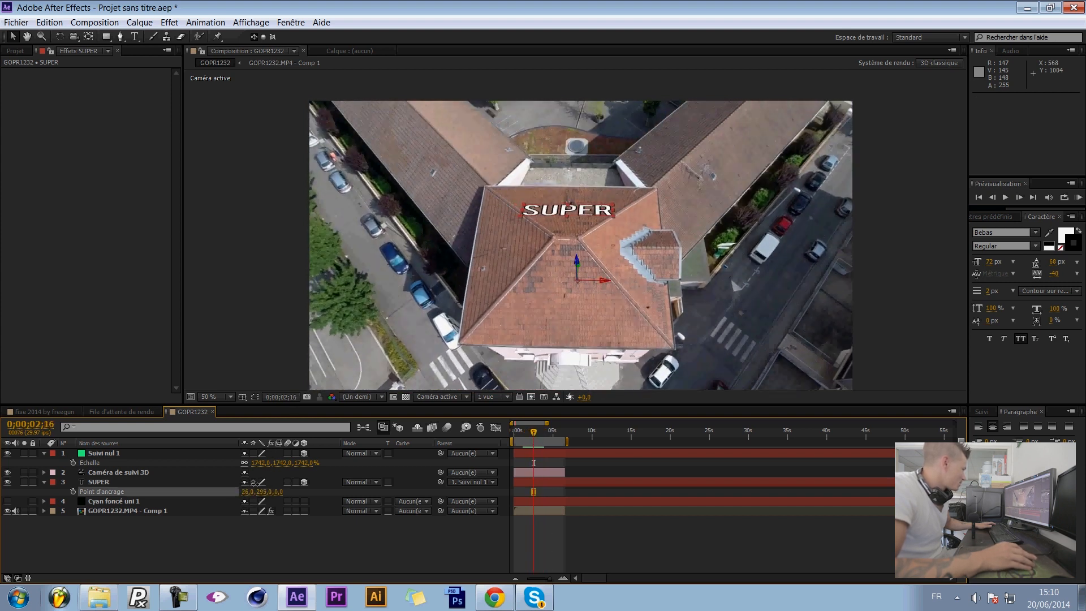
{"action": "left_click", "coordinate": [298, 533]}
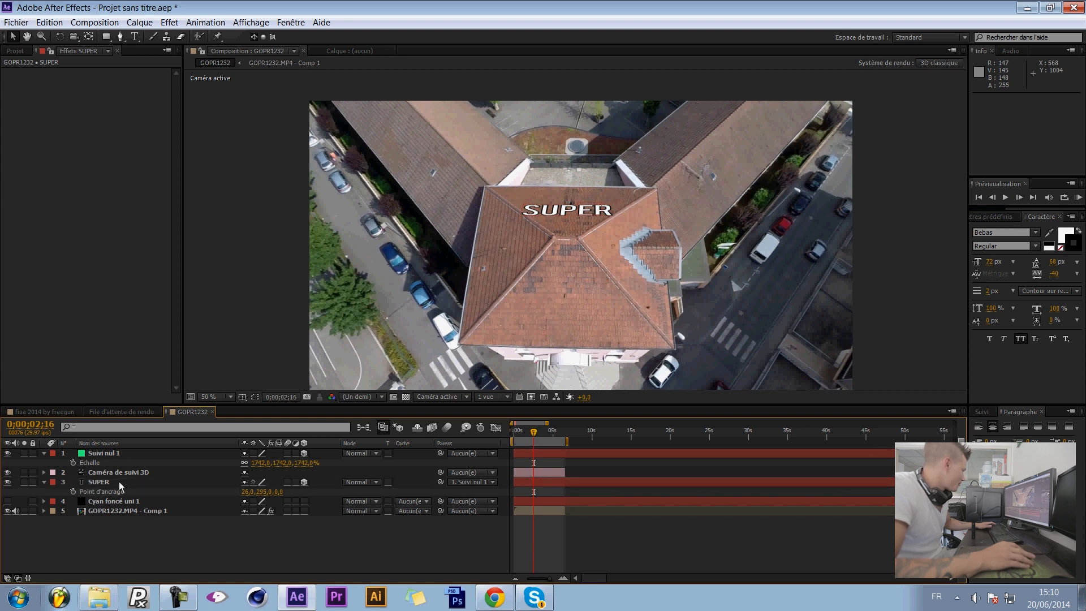
- Try tilting the SUPER text about its X axis, and undo the rotation
{"action": "left_click", "coordinate": [113, 481]}
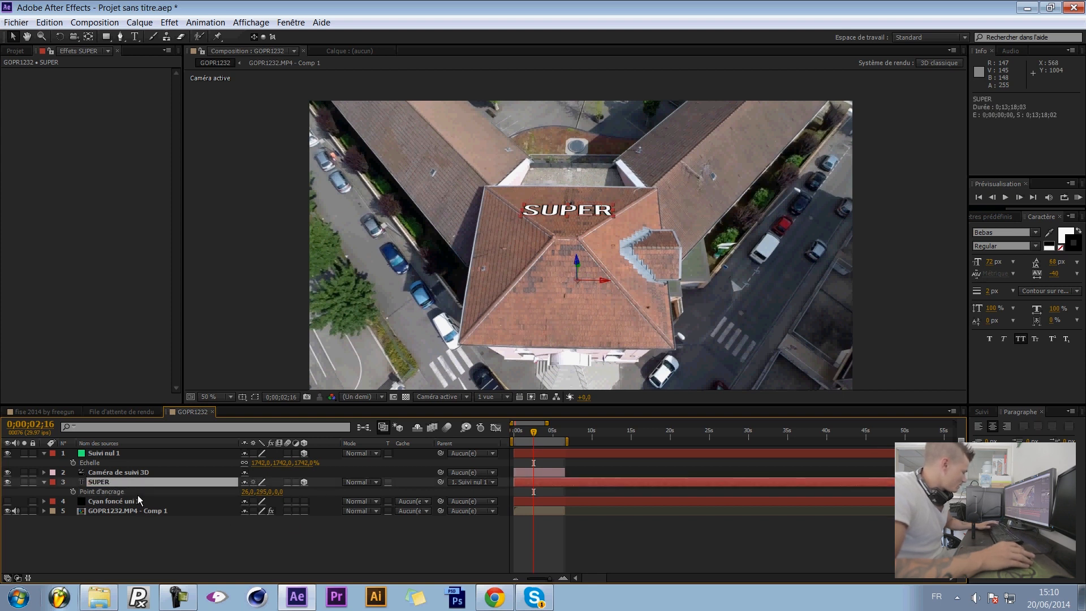
{"action": "key", "text": "r"}
{"action": "left_click_drag", "start_coordinate": [259, 507], "coordinate": [269, 511]}
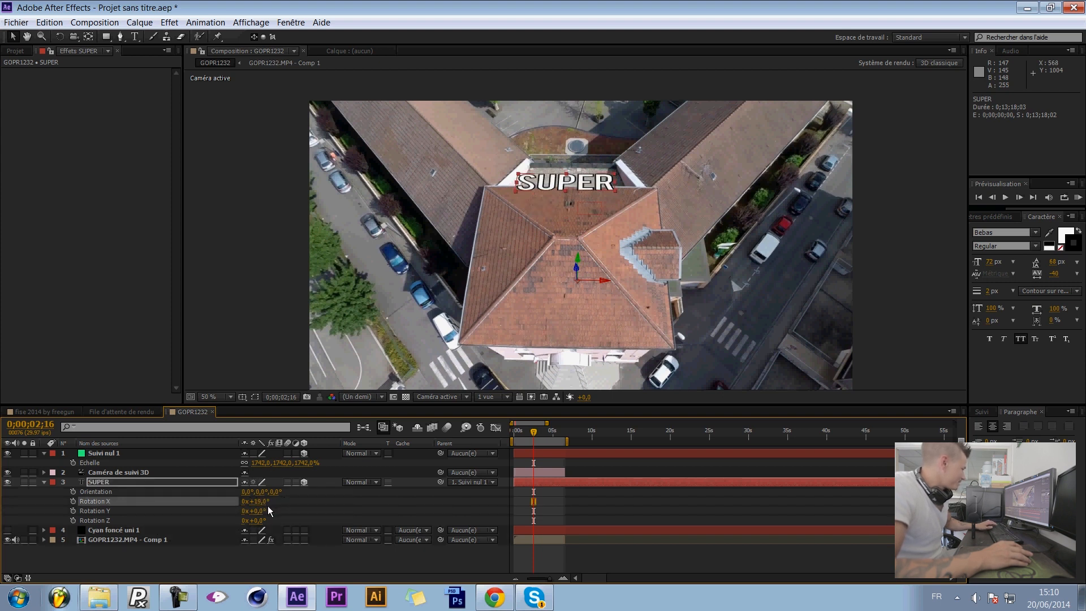
{"action": "key", "text": "ctrl+z"}
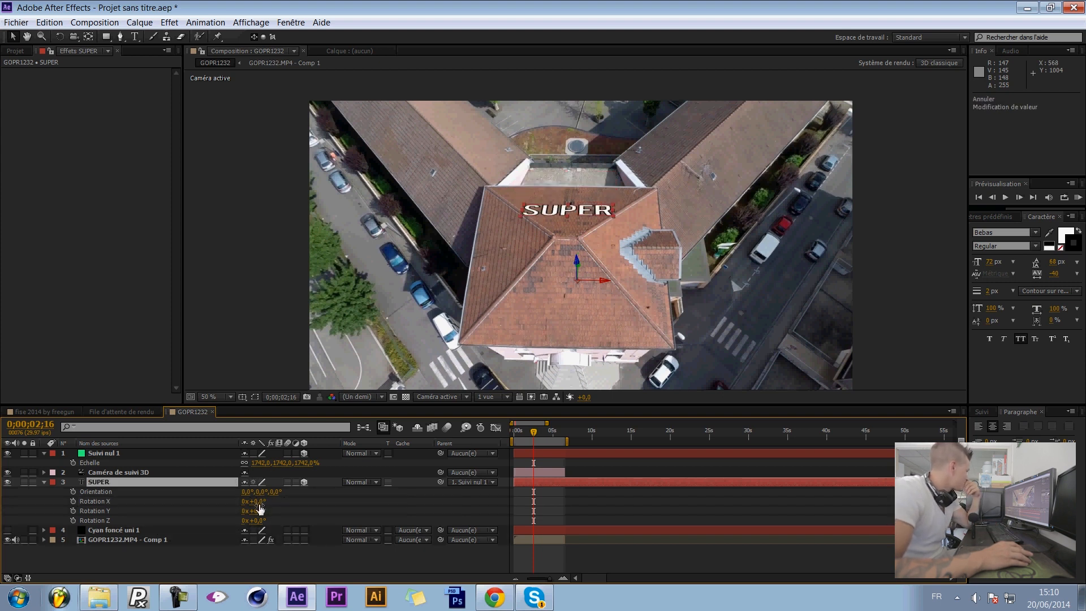
- Move the SUPER layer's anchor point onto the text on the roof's upper slope with the Pan Behind tool
{"action": "left_click", "coordinate": [88, 37]}
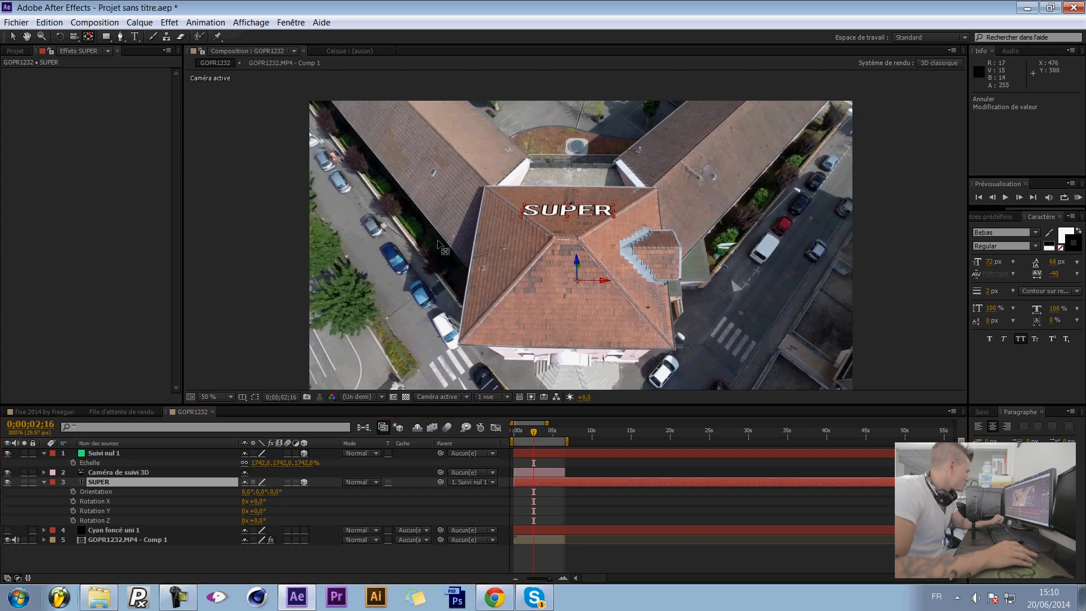
{"action": "left_click", "coordinate": [578, 286]}
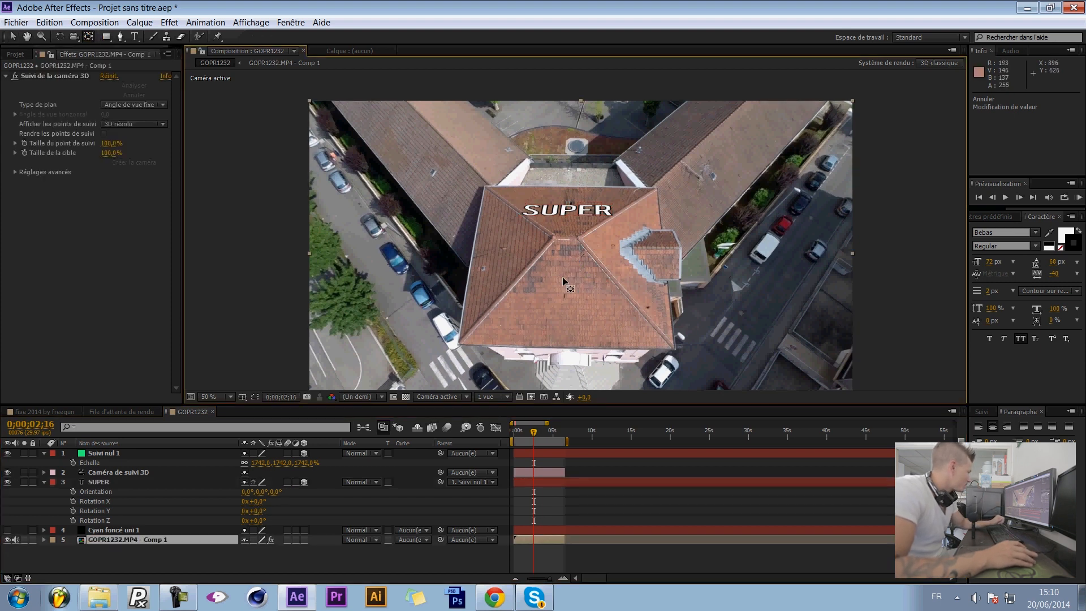
{"action": "left_click", "coordinate": [96, 482]}
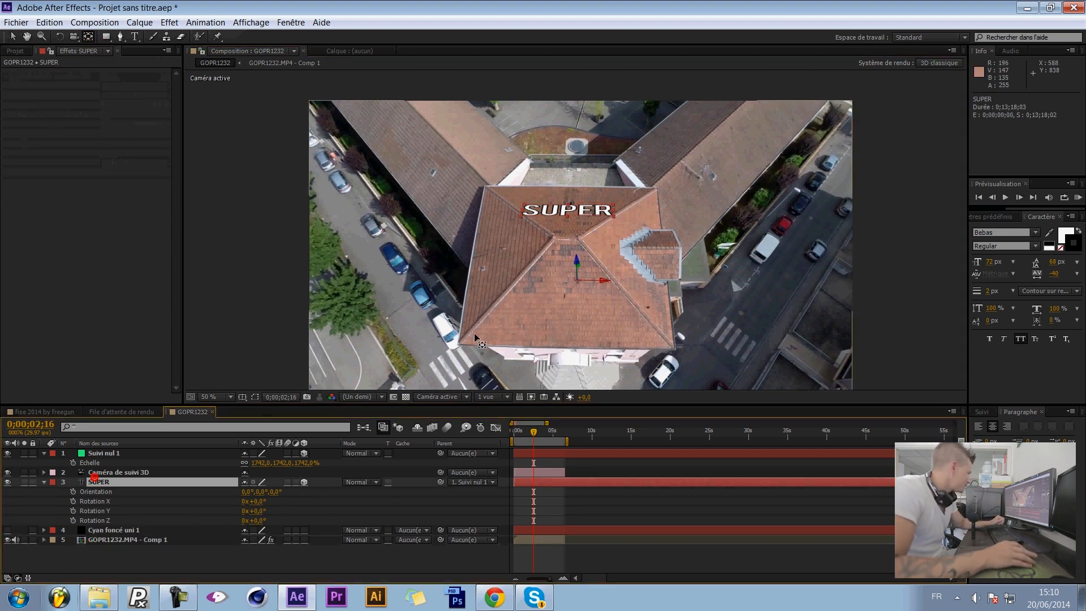
{"action": "left_click", "coordinate": [574, 283]}
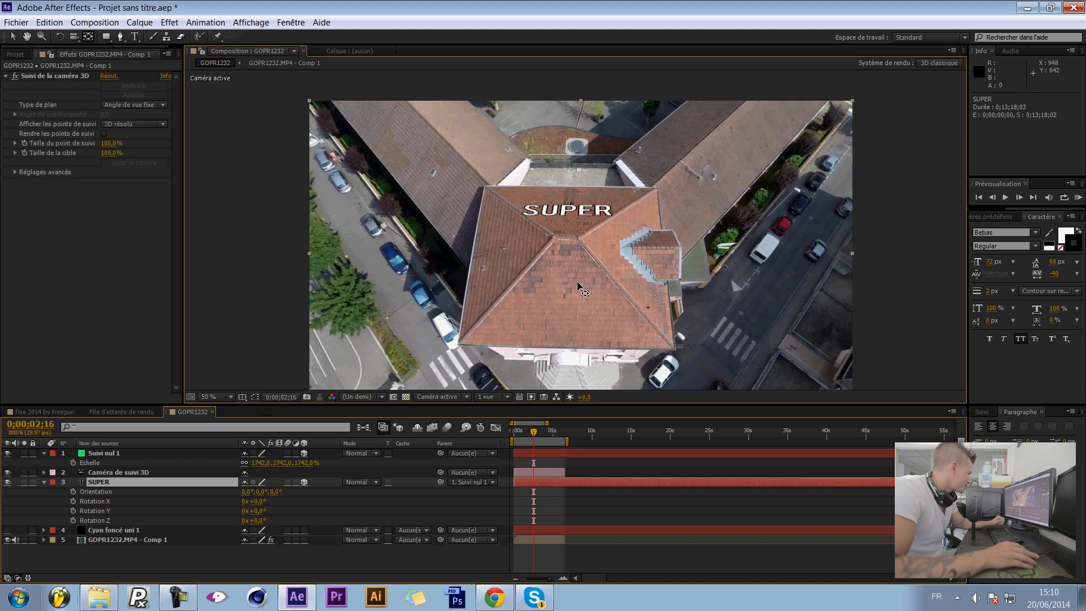
{"action": "left_click", "coordinate": [102, 483]}
{"action": "scroll", "coordinate": [594, 288], "scroll_direction": "up", "scroll_amount": 1}
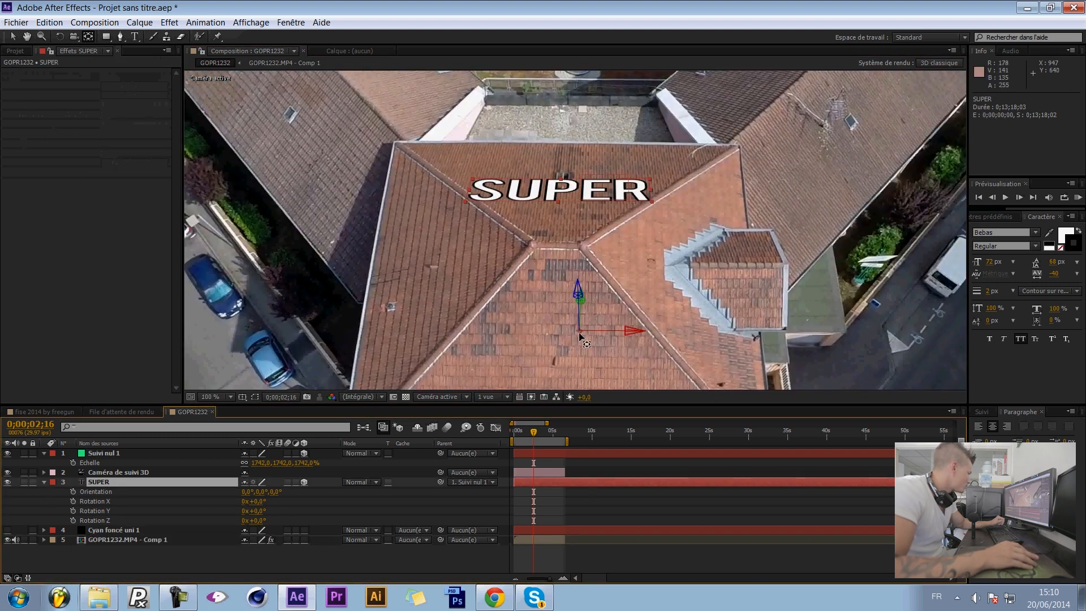
{"action": "left_click", "coordinate": [579, 336]}
{"action": "left_click", "coordinate": [104, 482]}
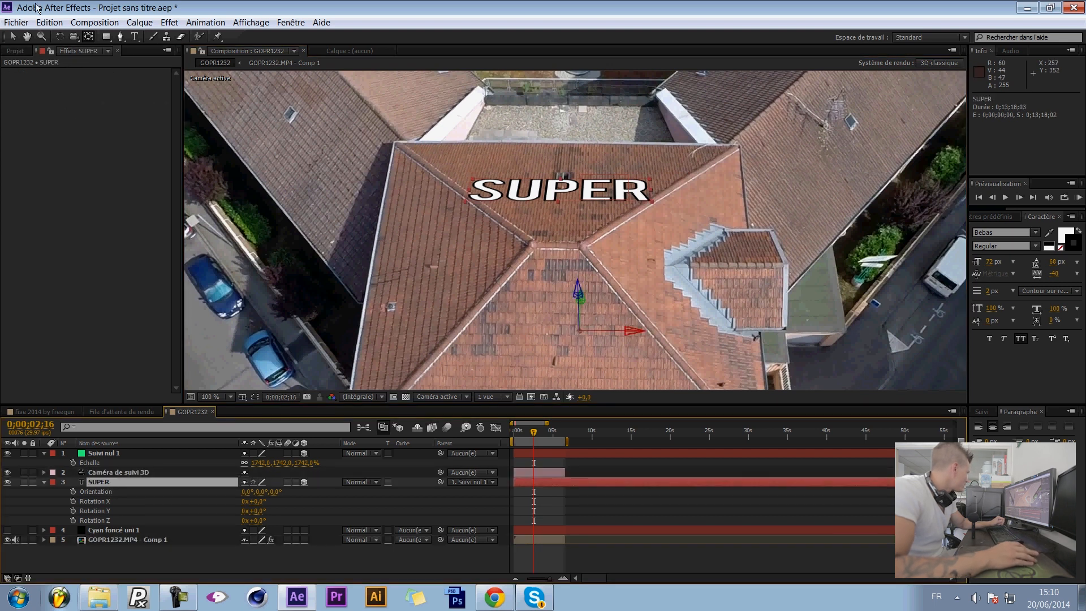
{"action": "left_click", "coordinate": [85, 37]}
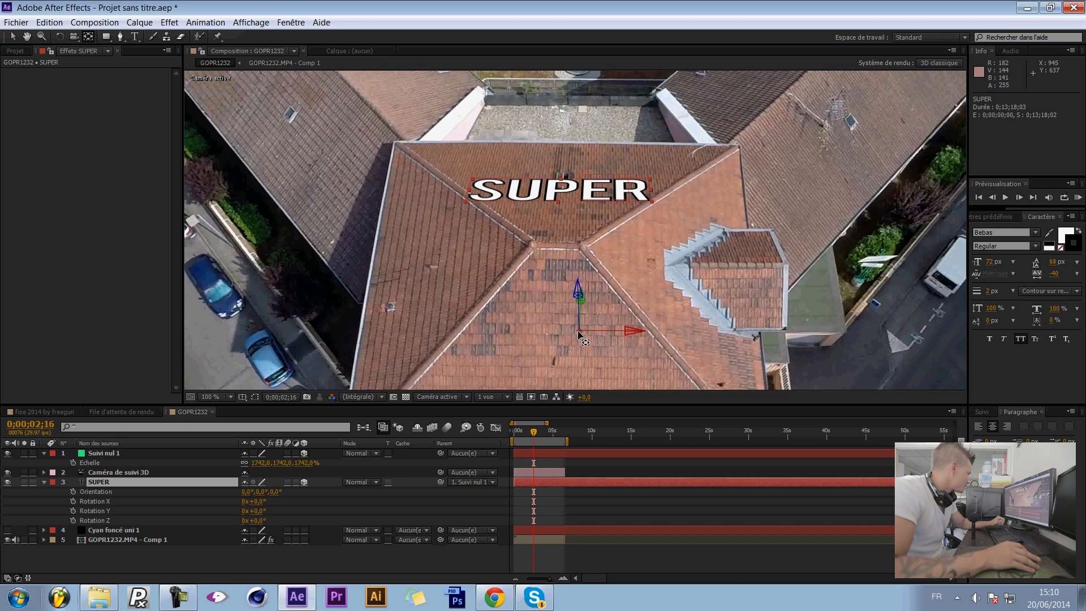
{"action": "left_click_drag", "start_coordinate": [580, 333], "coordinate": [562, 191]}
- Rotate the SUPER text 90° about its X axis and shift its anchor point to bring the text back down onto the roof
{"action": "left_click_drag", "start_coordinate": [257, 502], "coordinate": [302, 498]}
{"action": "key", "text": "comma"}
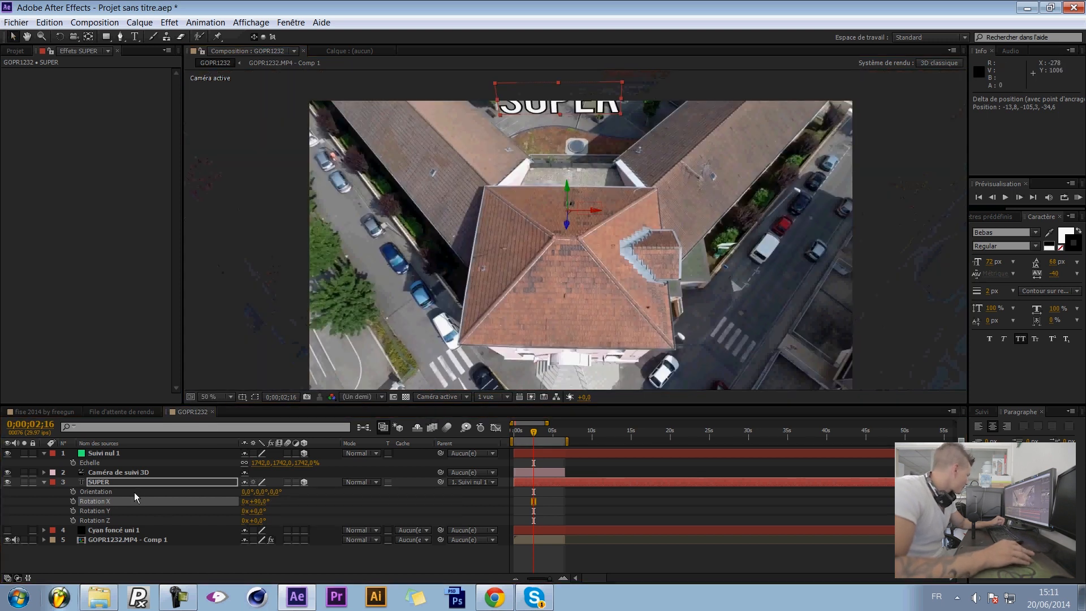
{"action": "left_click", "coordinate": [150, 486]}
{"action": "key", "text": "a"}
{"action": "left_click_drag", "start_coordinate": [284, 495], "coordinate": [100, 511]}
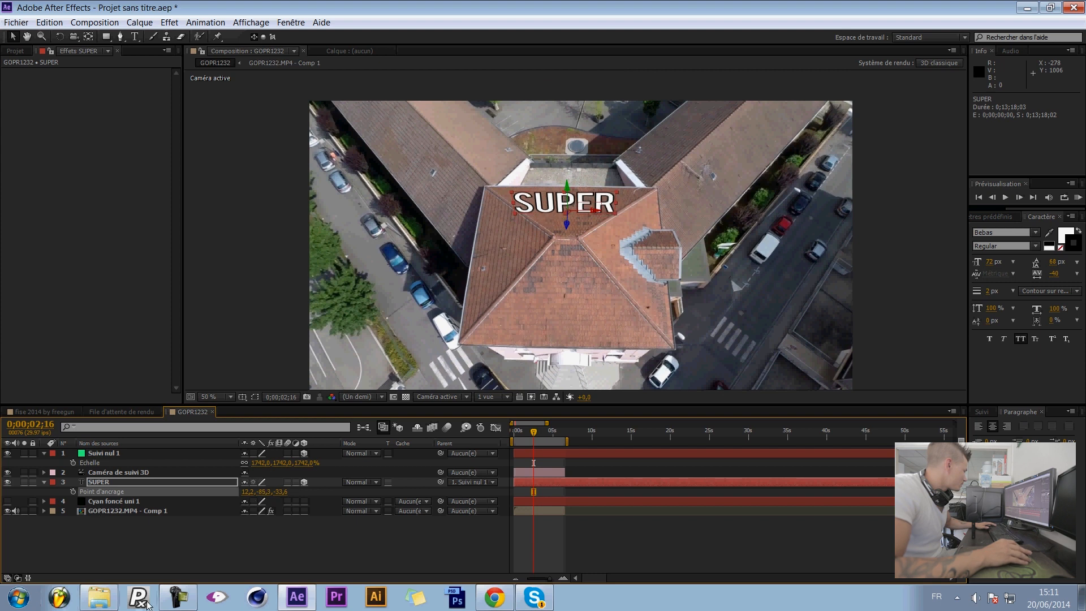
- Set the SUPER anchor point's X value to 5.2 and check the text's placement on the roof at 0;00;03;14
{"action": "left_click_drag", "start_coordinate": [534, 433], "coordinate": [540, 433]}
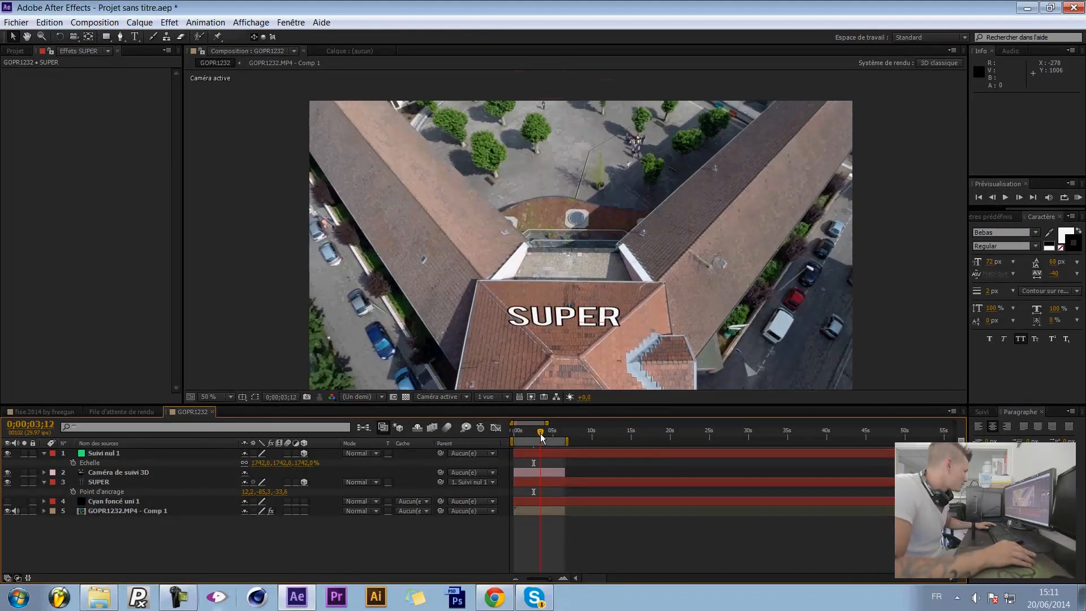
{"action": "left_click_drag", "start_coordinate": [243, 493], "coordinate": [260, 492]}
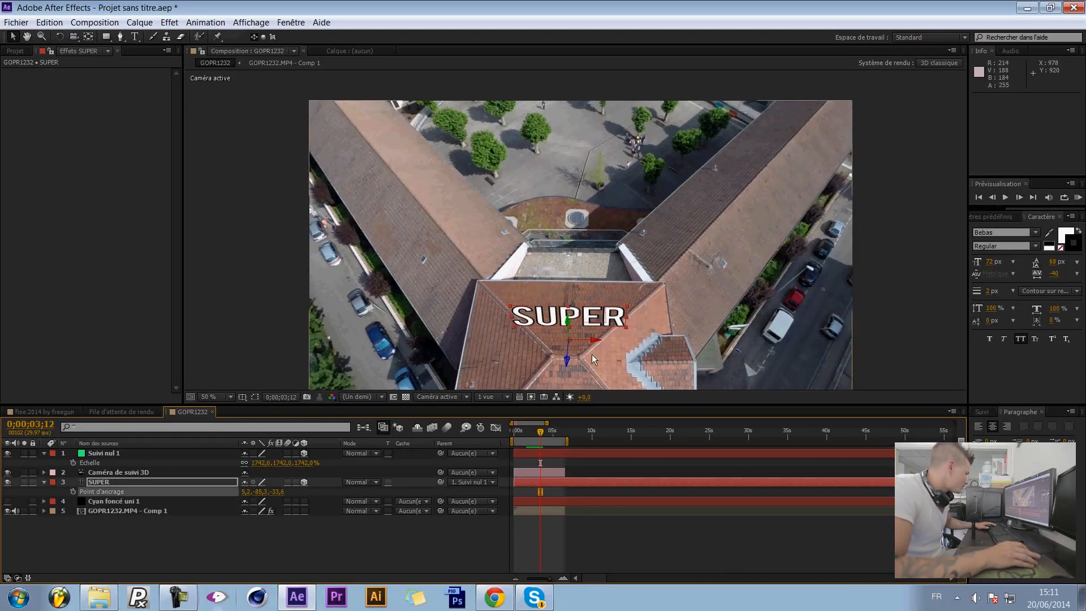
{"action": "scroll", "coordinate": [538, 354], "scroll_direction": "up", "scroll_amount": 2}
{"action": "left_click_drag", "start_coordinate": [541, 434], "coordinate": [543, 433]}
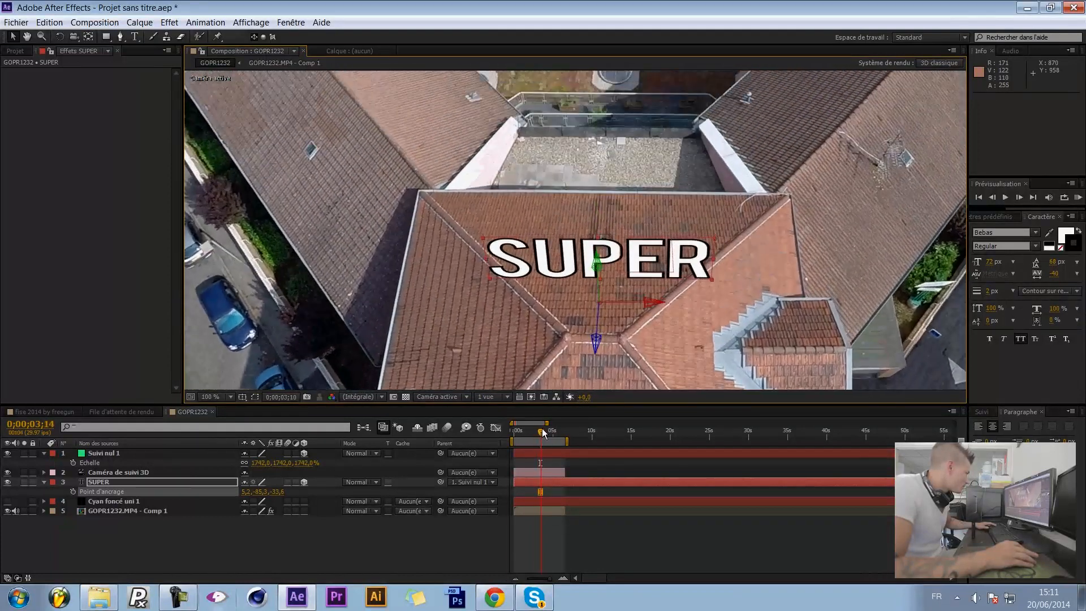
{"action": "scroll", "coordinate": [620, 253], "scroll_direction": "down", "scroll_amount": 2}
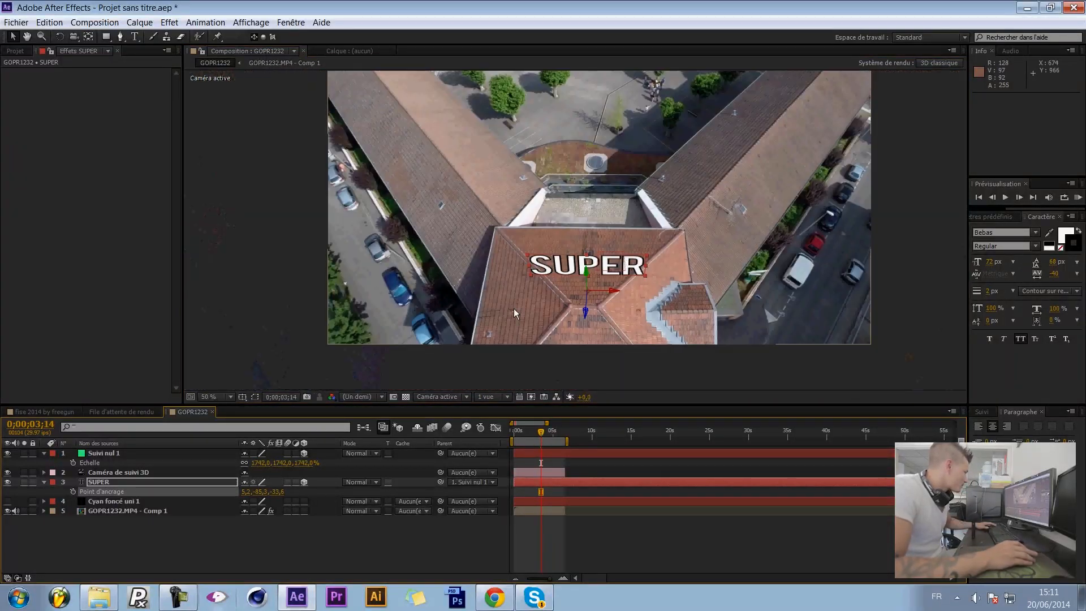
- Enlarge the SUPER text to about 174% by 109%, raise it with an anchor point Y of about -23, and check it at 0;00;03;05
{"action": "left_click_drag", "start_coordinate": [647, 253], "coordinate": [815, 272]}
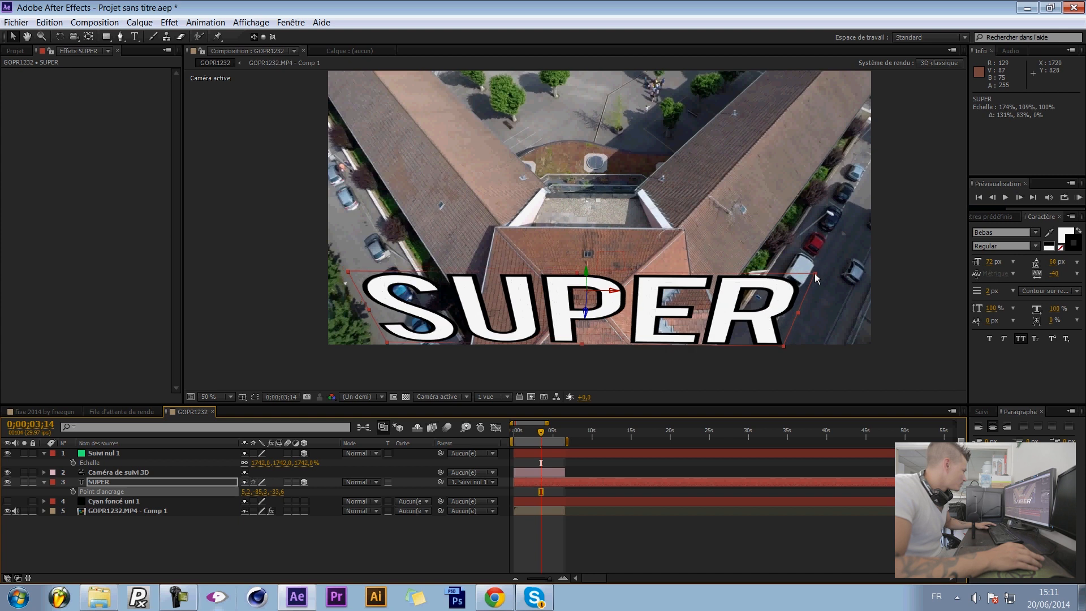
{"action": "left_click_drag", "start_coordinate": [249, 496], "coordinate": [299, 481]}
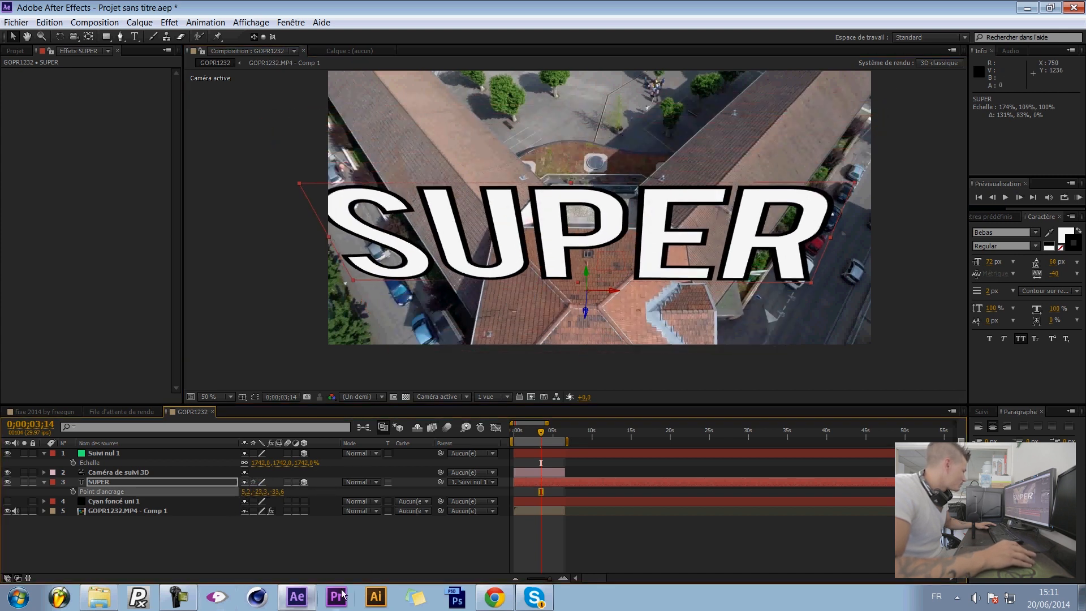
{"action": "mouse_move", "coordinate": [541, 433]}
{"action": "left_mouse_down"}
{"action": "mouse_move", "coordinate": [517, 433]}
{"action": "mouse_move", "coordinate": [538, 434]}
{"action": "left_mouse_up"}
{"action": "left_click", "coordinate": [562, 169]}
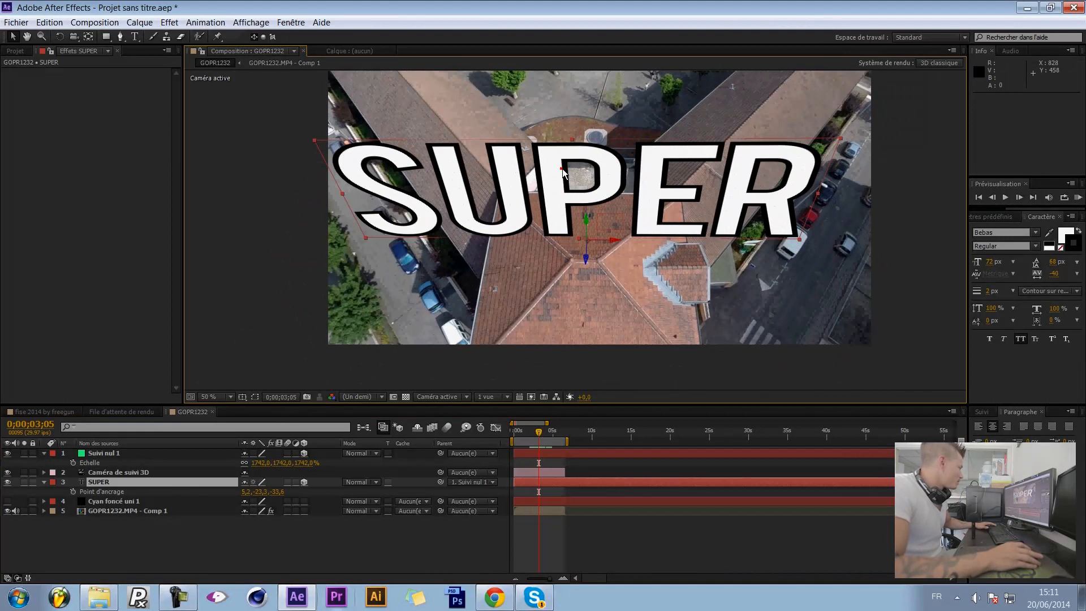
- Set the SUPER layer's anchor point to X -2.8 and Y 57.7, and check its placement at 0;00;04;10
{"action": "left_click_drag", "start_coordinate": [245, 492], "coordinate": [307, 541]}
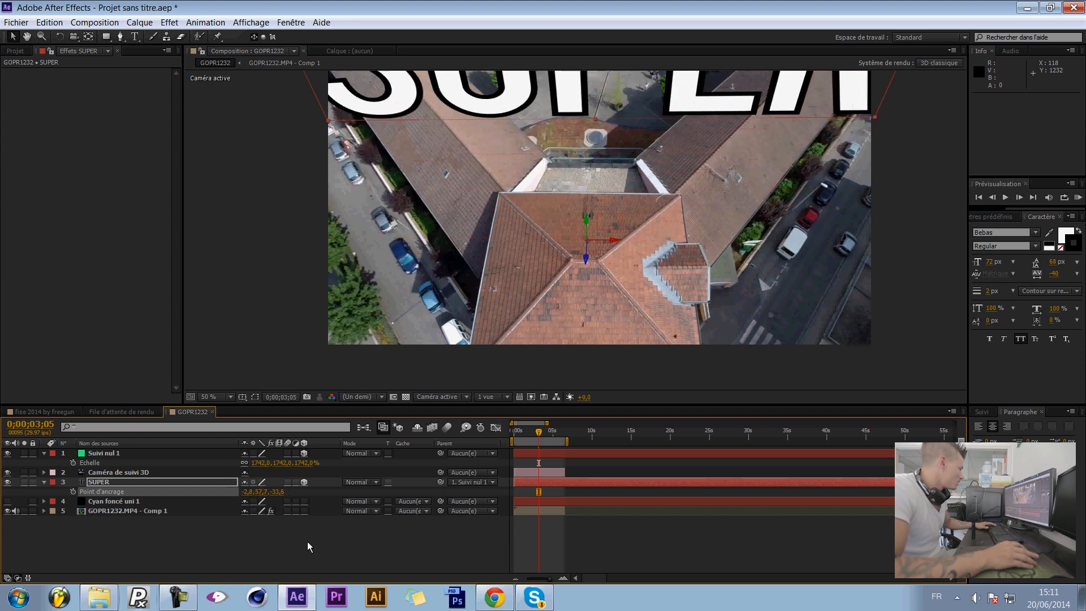
{"action": "left_click", "coordinate": [313, 547]}
{"action": "left_click_drag", "start_coordinate": [538, 430], "coordinate": [548, 431]}
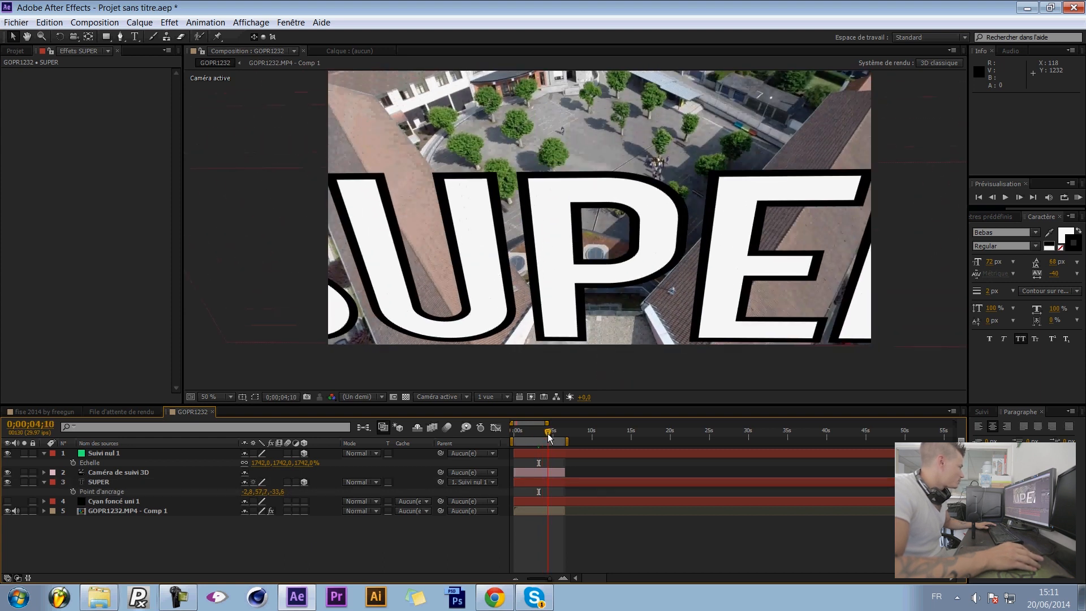
- Try a larger SUPER anchor point offset with Y 97.7 and Z 11.4, checking the text between 0;00;04;12 and 0;00;05;04
{"action": "left_click_drag", "start_coordinate": [256, 493], "coordinate": [398, 494]}
{"action": "left_click_drag", "start_coordinate": [550, 436], "coordinate": [554, 432]}
{"action": "left_click_drag", "start_coordinate": [271, 491], "coordinate": [362, 490]}
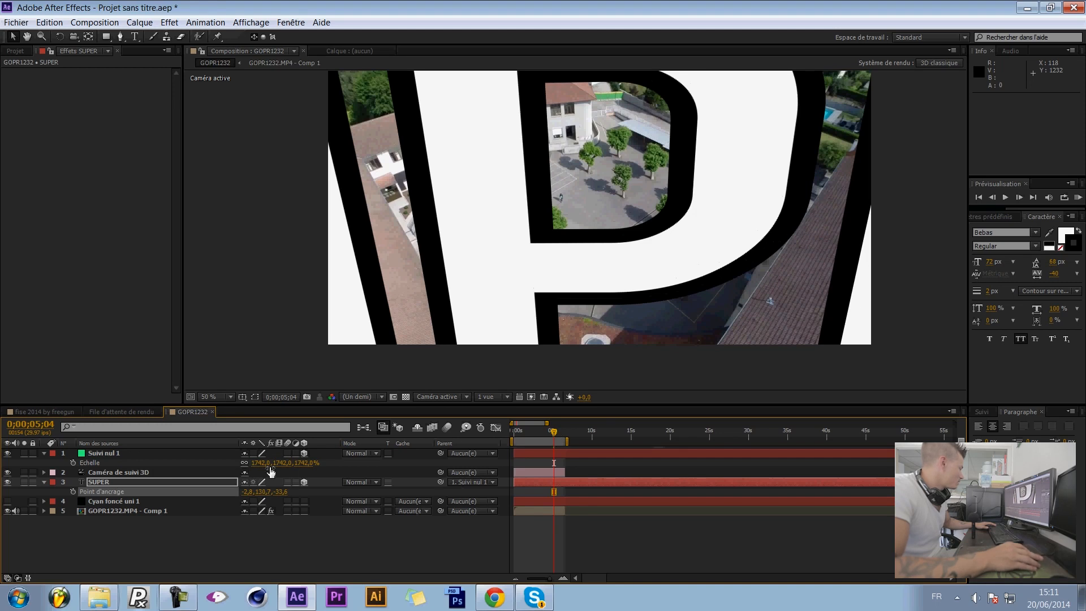
{"action": "left_click_drag", "start_coordinate": [247, 491], "coordinate": [307, 489]}
{"action": "left_click_drag", "start_coordinate": [554, 439], "coordinate": [548, 433]}
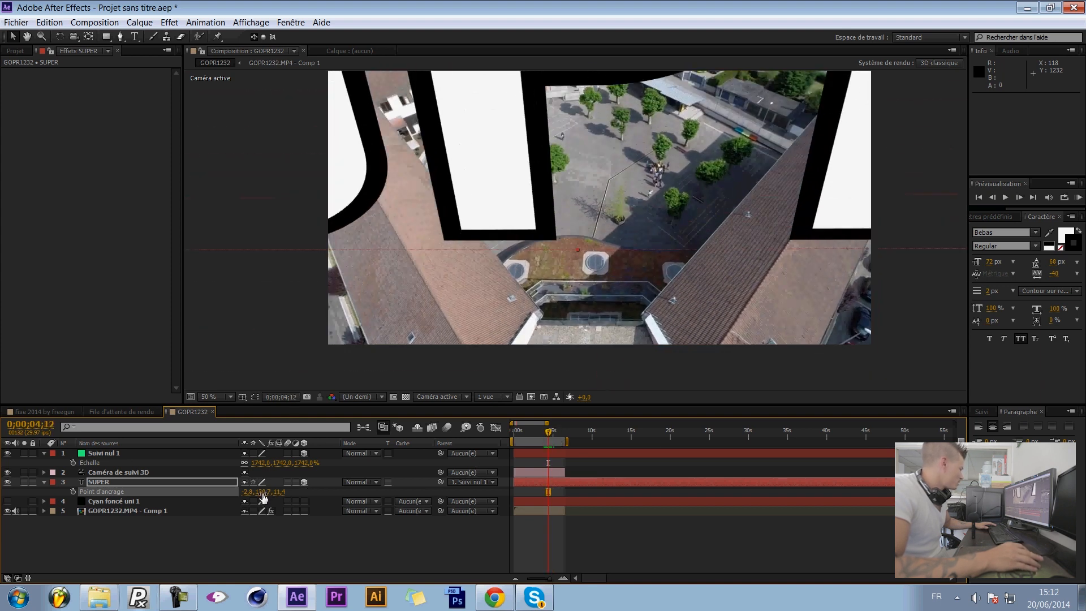
{"action": "left_click_drag", "start_coordinate": [269, 490], "coordinate": [251, 490]}
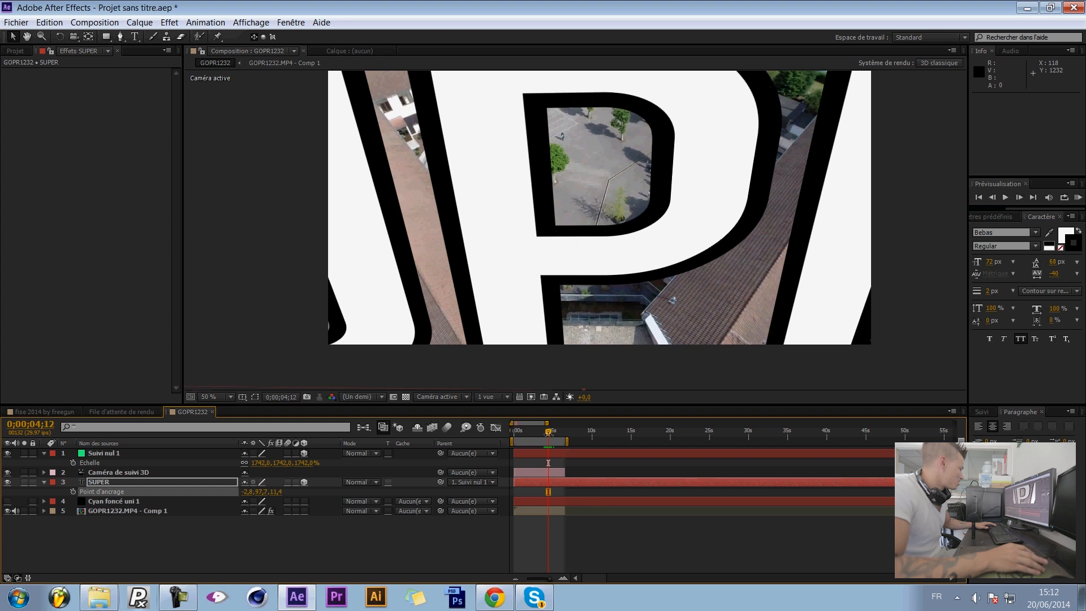
- Bring the SUPER text back towards the roof's upper edge with anchor point Y 13.7 and Z about -36, checking around 0;00;03;10
{"action": "left_click", "coordinate": [552, 434]}
{"action": "left_click_drag", "start_coordinate": [551, 435], "coordinate": [540, 433]}
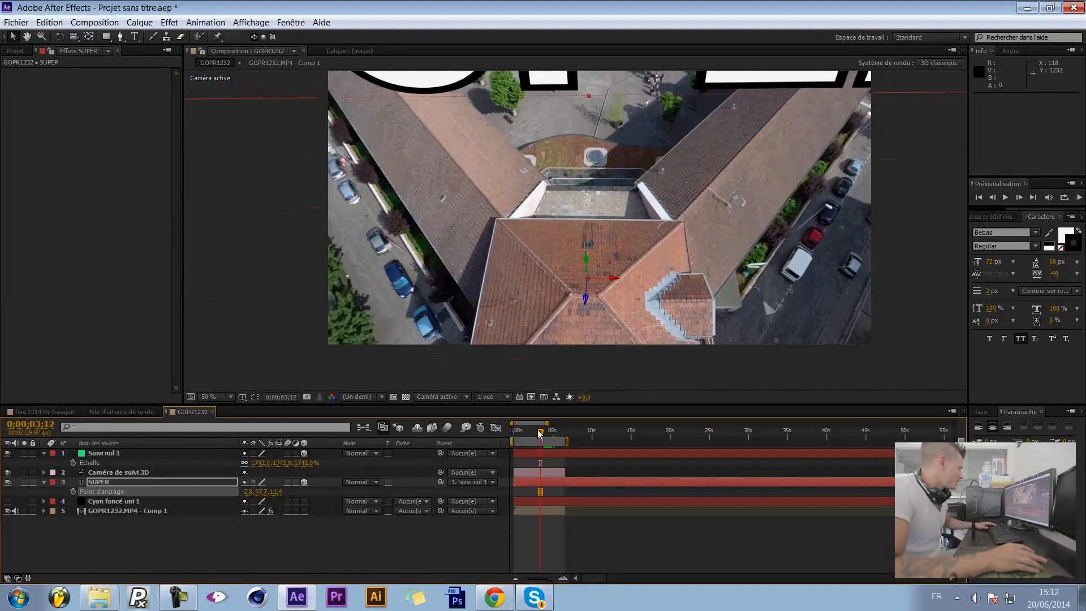
{"action": "mouse_move", "coordinate": [261, 492]}
{"action": "left_mouse_down"}
{"action": "mouse_move", "coordinate": [221, 494]}
{"action": "mouse_move", "coordinate": [273, 492]}
{"action": "mouse_move", "coordinate": [164, 492]}
{"action": "mouse_move", "coordinate": [251, 492]}
{"action": "left_mouse_up"}
{"action": "mouse_move", "coordinate": [545, 432]}
{"action": "left_mouse_down"}
{"action": "mouse_move", "coordinate": [528, 432]}
{"action": "mouse_move", "coordinate": [540, 432]}
{"action": "left_mouse_up"}
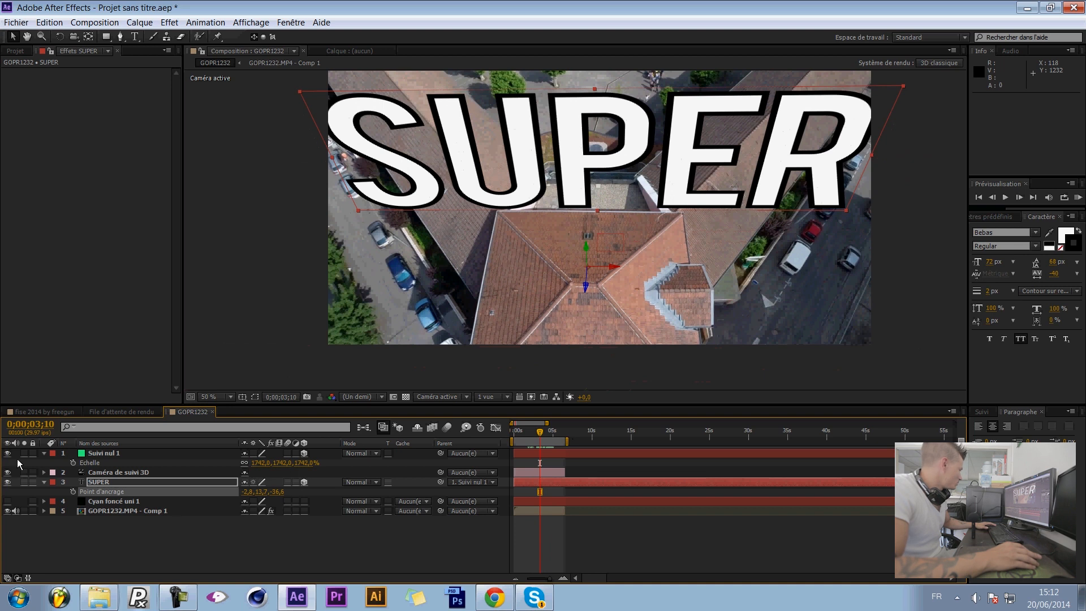
- Show the Cyan foncé uni 1 cinema-bars layer and reduce the SUPER text's scale to about 76.5% by 48.1%
{"action": "left_click", "coordinate": [43, 482]}
{"action": "left_click", "coordinate": [8, 491]}
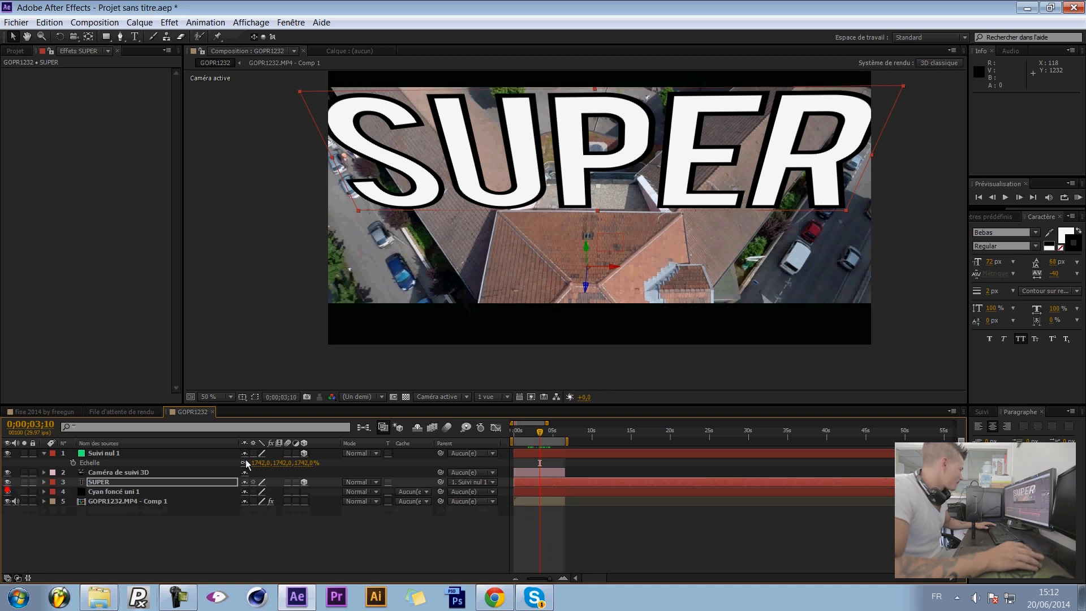
{"action": "left_click", "coordinate": [104, 483]}
{"action": "key", "text": "s"}
{"action": "left_click_drag", "start_coordinate": [302, 496], "coordinate": [274, 499]}
{"action": "left_click", "coordinate": [328, 531]}
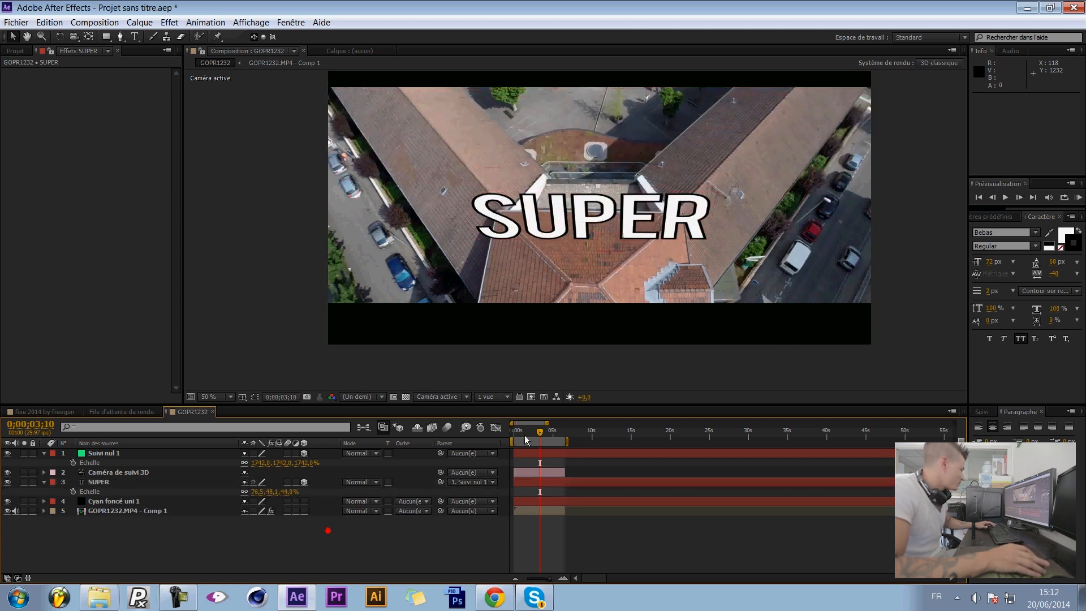
{"action": "left_click_drag", "start_coordinate": [545, 436], "coordinate": [543, 432]}
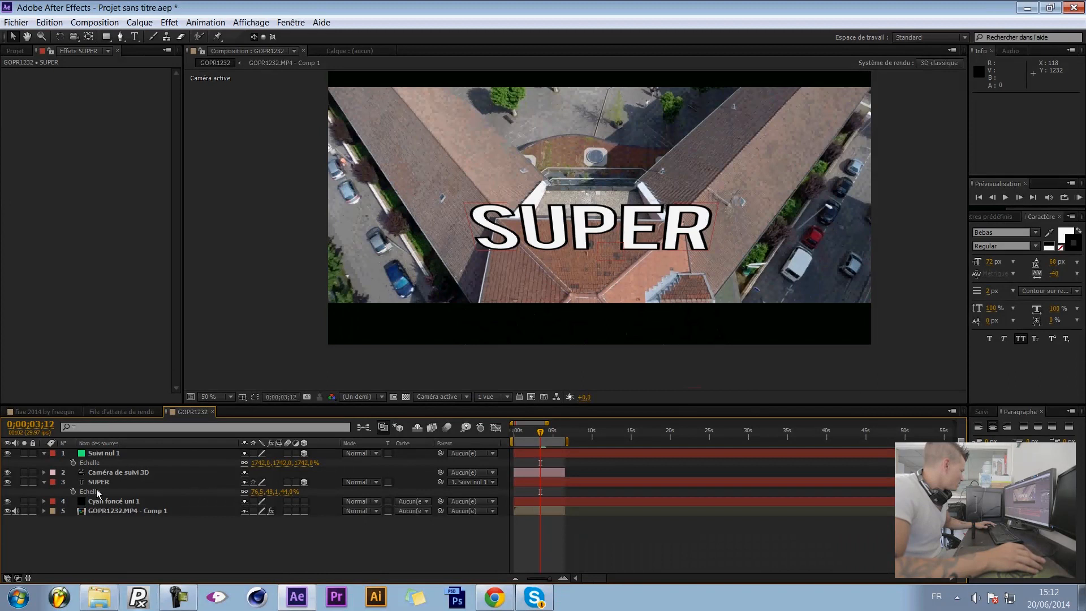
- Place the SUPER layer beneath the Cyan foncé uni 1 cinema bars and play a RAM preview of the composition
{"action": "left_click_drag", "start_coordinate": [97, 483], "coordinate": [98, 506]}
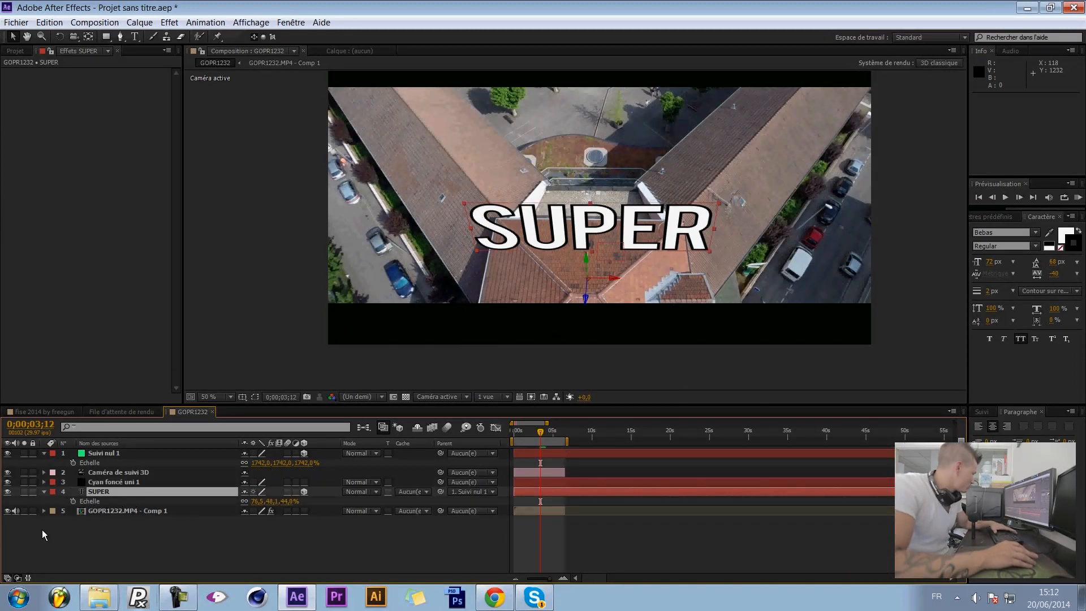
{"action": "left_click_drag", "start_coordinate": [541, 432], "coordinate": [554, 433]}
{"action": "key", "text": "KP_0"}
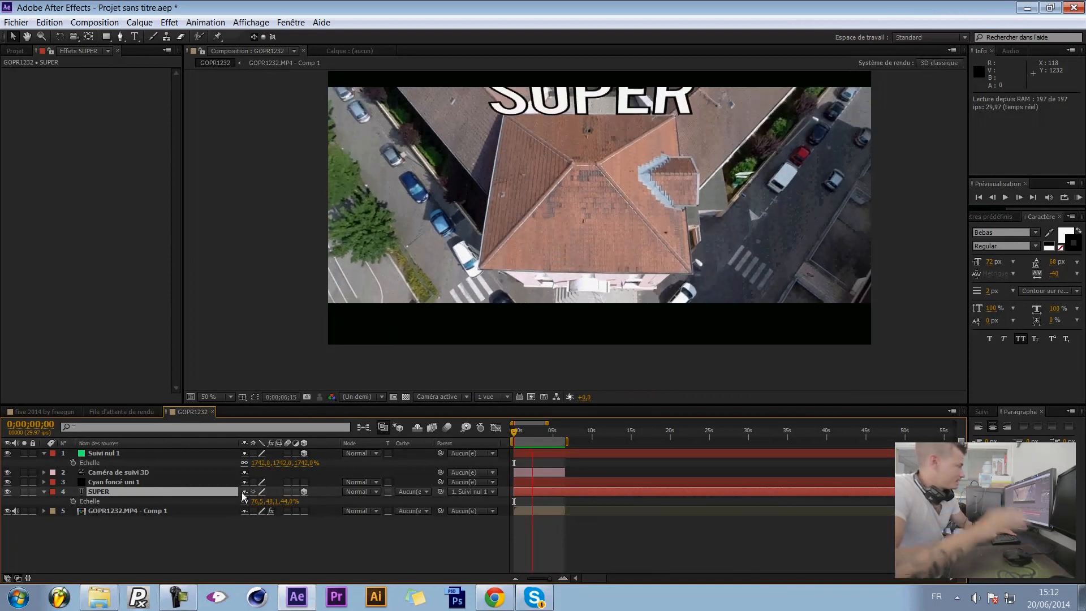
- Enable motion blur for the composition and the SUPER layer, comparing the text with and without blur at 0;00;02;25
{"action": "left_click_drag", "start_coordinate": [515, 432], "coordinate": [539, 430]}
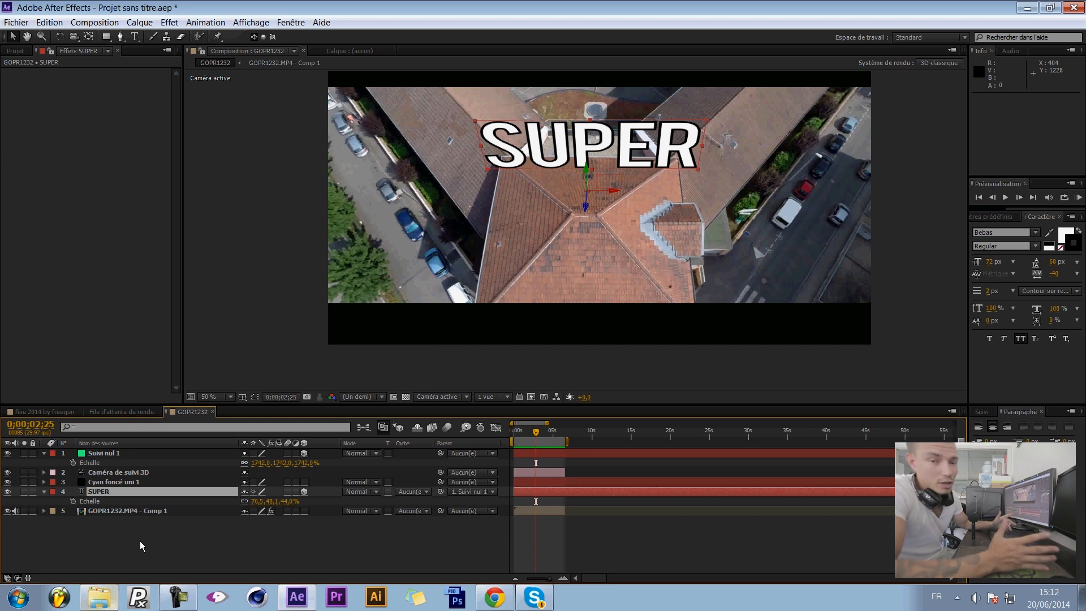
{"action": "left_click", "coordinate": [88, 557]}
{"action": "left_click", "coordinate": [120, 491]}
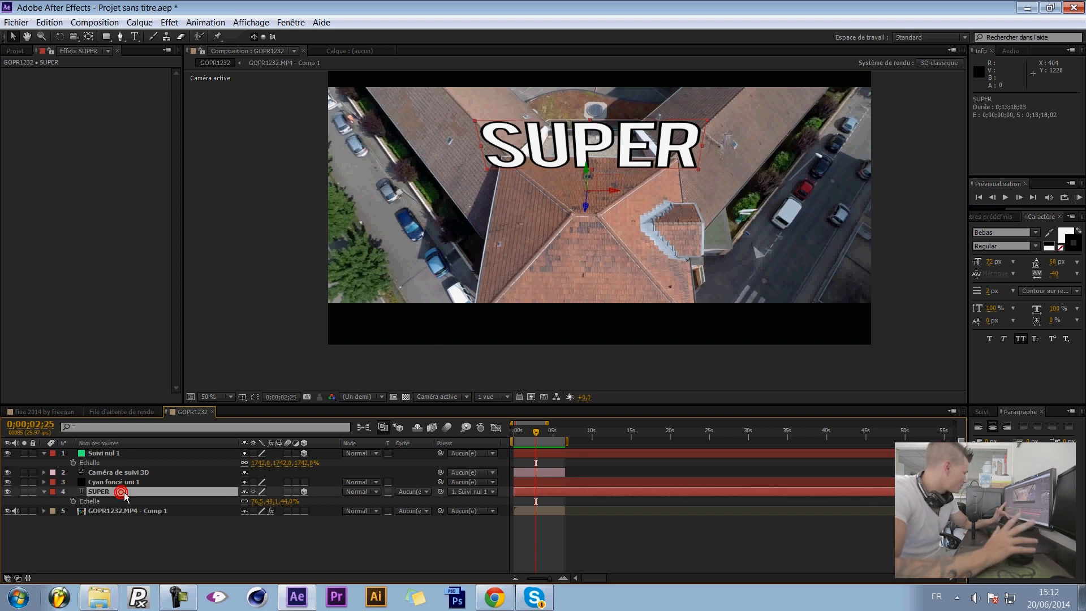
{"action": "left_click", "coordinate": [447, 427]}
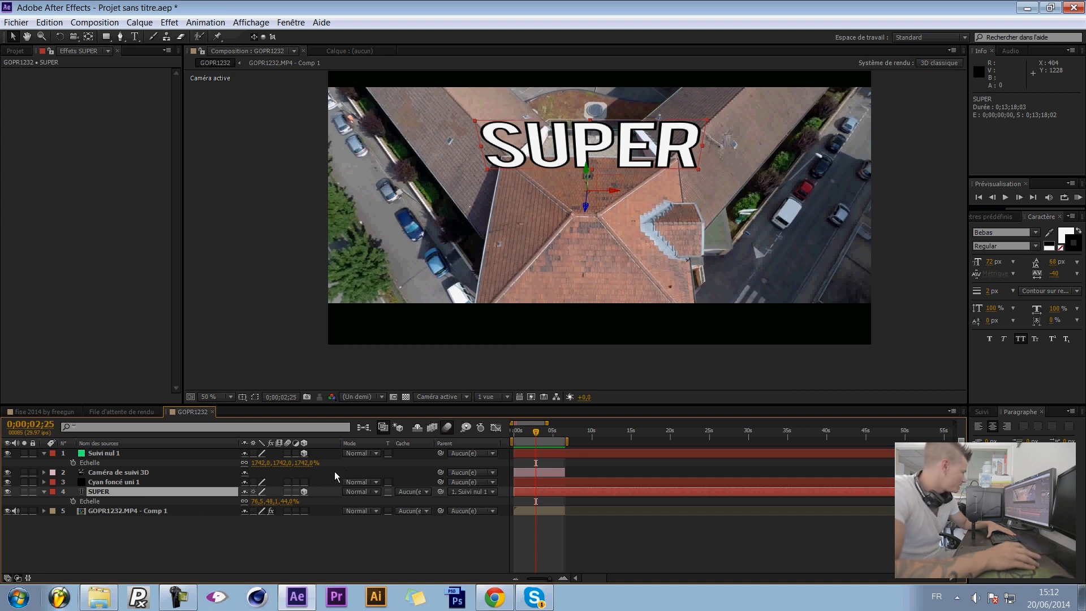
{"action": "left_click", "coordinate": [287, 492]}
{"action": "scroll", "coordinate": [677, 76], "scroll_direction": "up", "scroll_amount": 1}
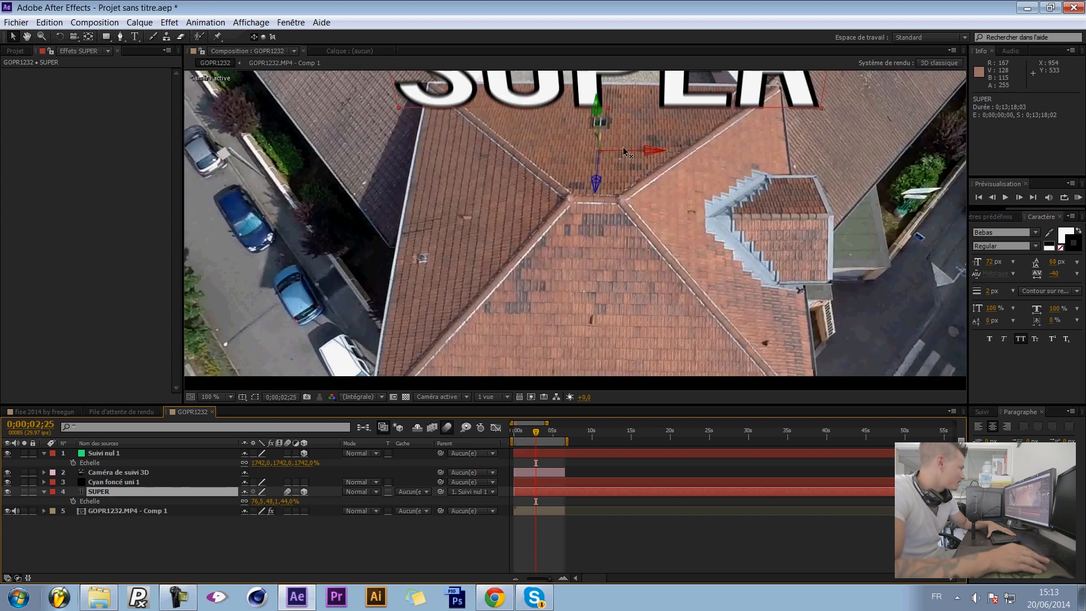
{"action": "left_click_drag", "start_coordinate": [767, 113], "coordinate": [818, 281]}
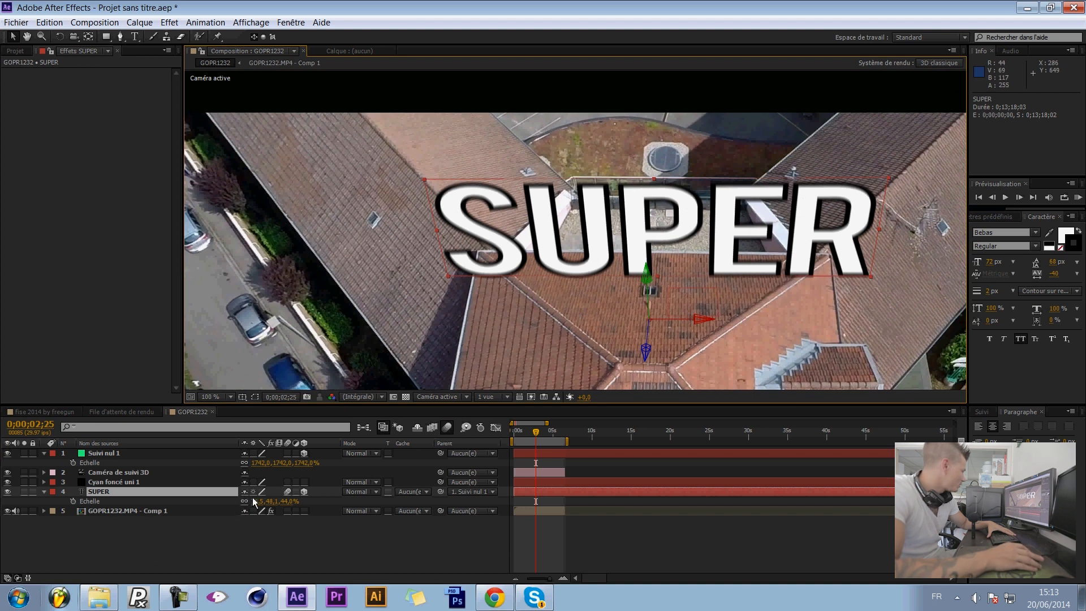
{"action": "left_click", "coordinate": [286, 492]}
{"action": "left_click", "coordinate": [286, 492]}
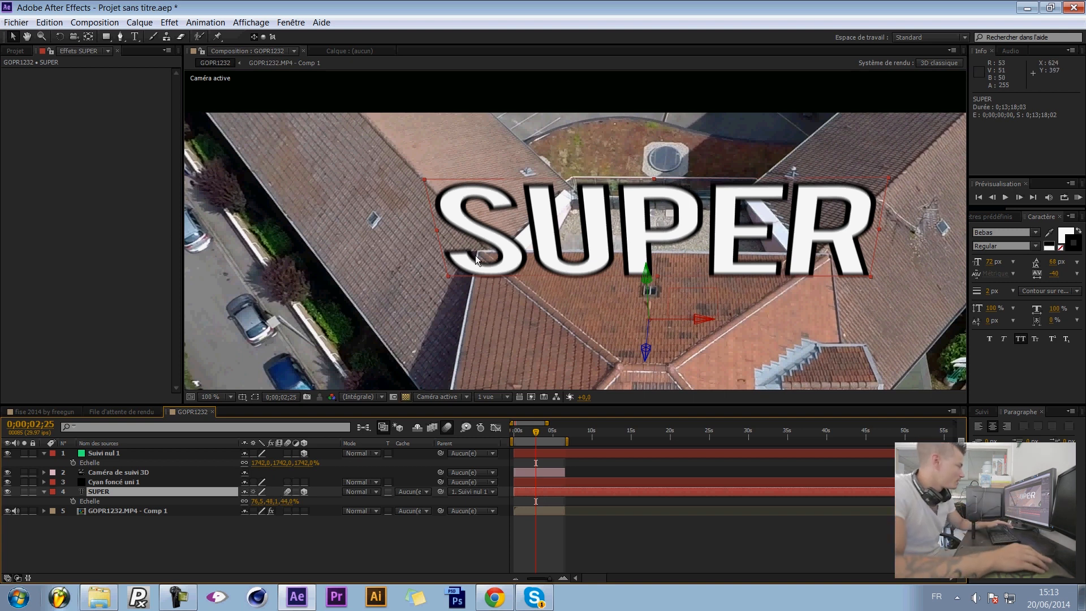
- Play a RAM preview of the motion-blurred SUPER text and inspect it on the roof at 0;00;03;03
{"action": "scroll", "coordinate": [518, 274], "scroll_direction": "down", "scroll_amount": 2}
{"action": "left_click_drag", "start_coordinate": [536, 433], "coordinate": [529, 434]}
{"action": "key", "text": "KP_0"}
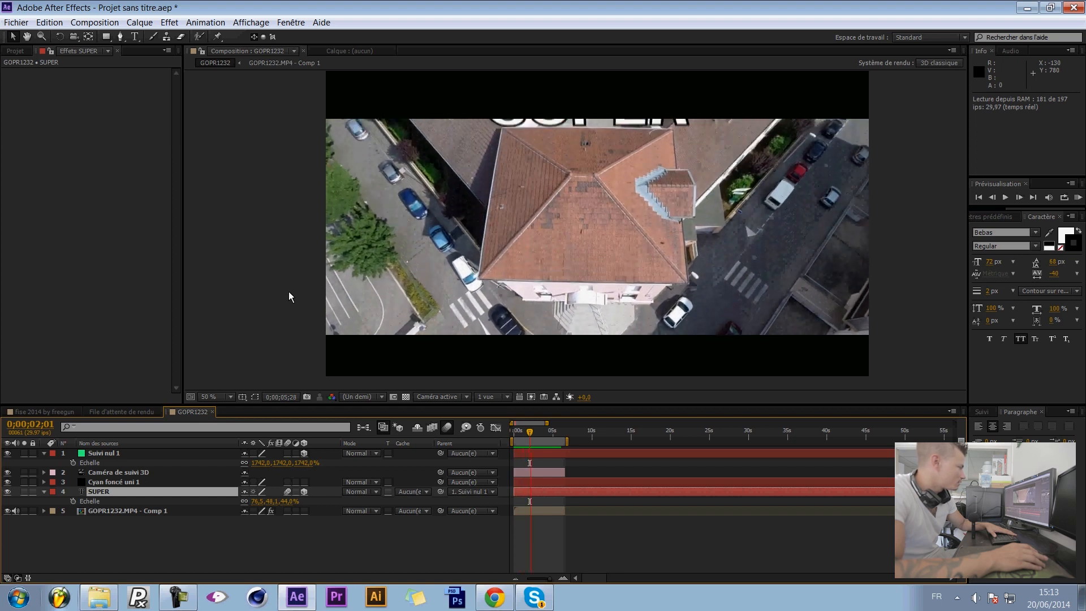
{"action": "key", "text": "space"}
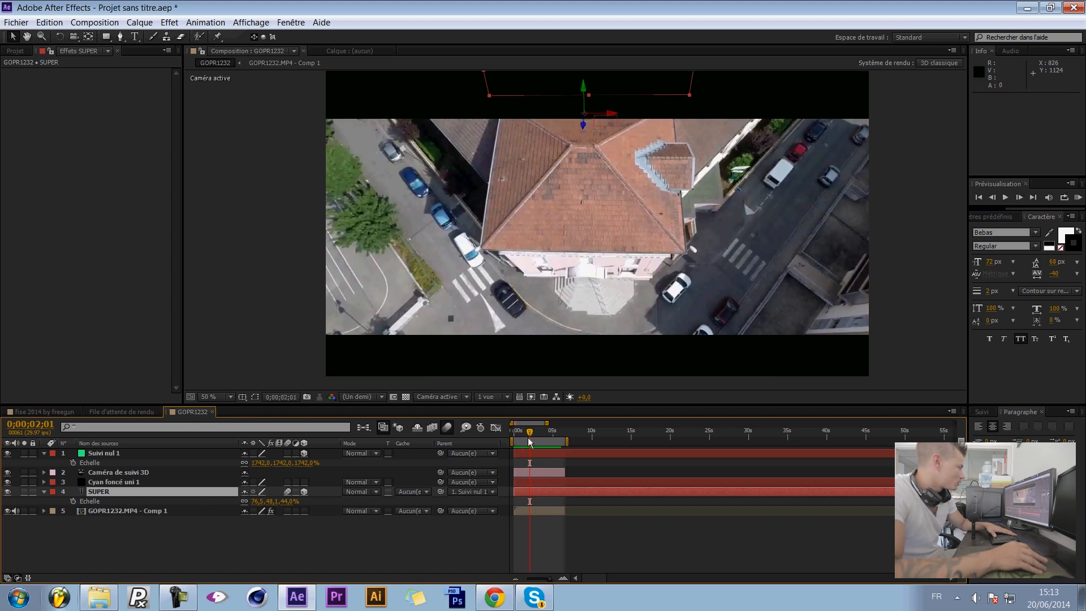
{"action": "mouse_move", "coordinate": [530, 438]}
{"action": "left_mouse_down"}
{"action": "mouse_move", "coordinate": [545, 440]}
{"action": "mouse_move", "coordinate": [532, 434]}
{"action": "left_mouse_up"}
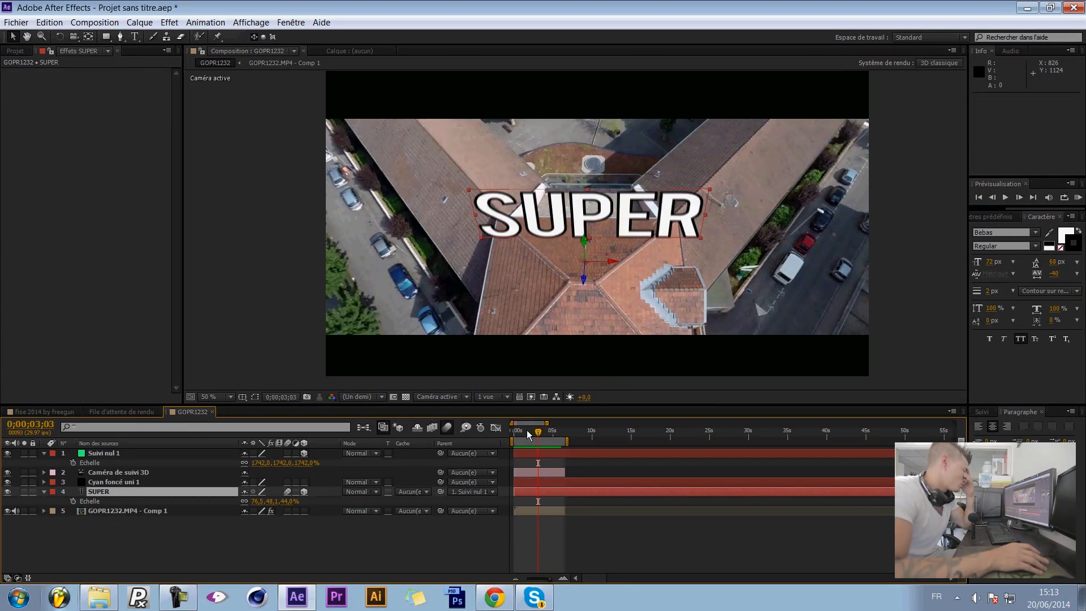